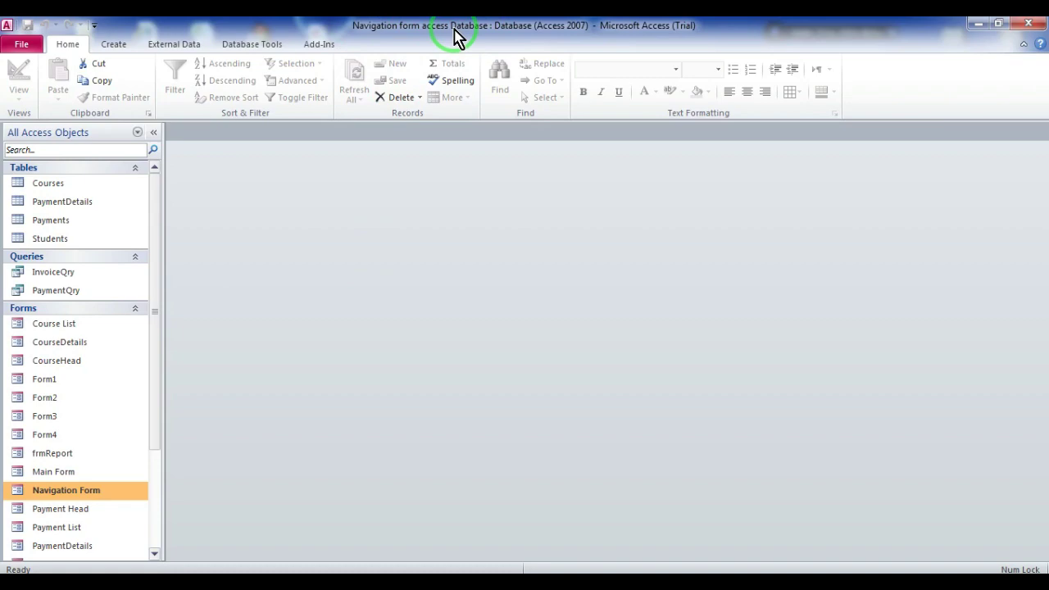
# Open the finished Navigation Form, review its student, payment, course and payment report pages, and close it
pyautogui.doubleClick(113, 494)
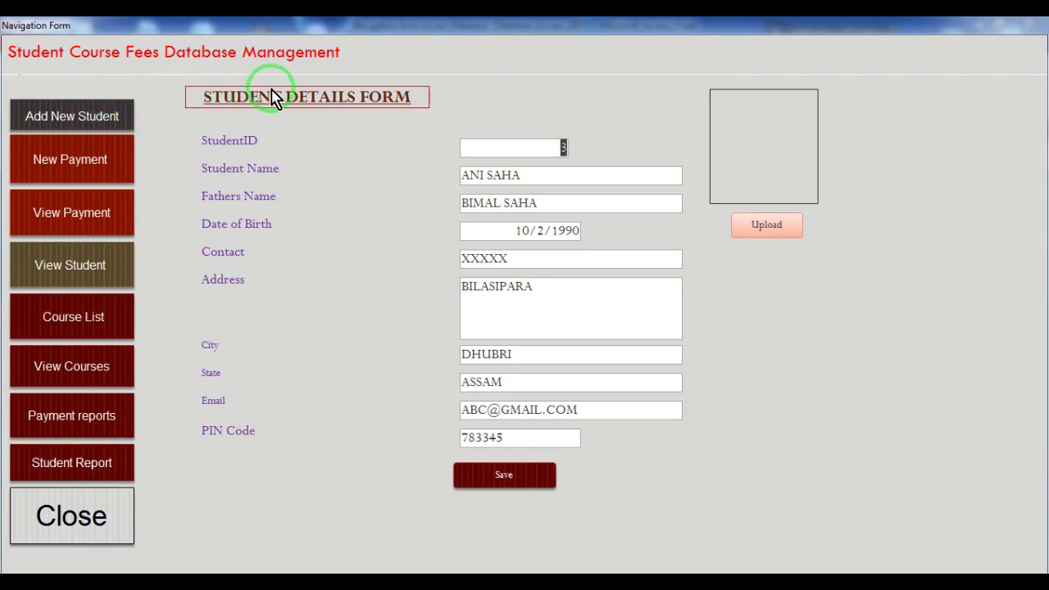
pyautogui.click(82, 122)
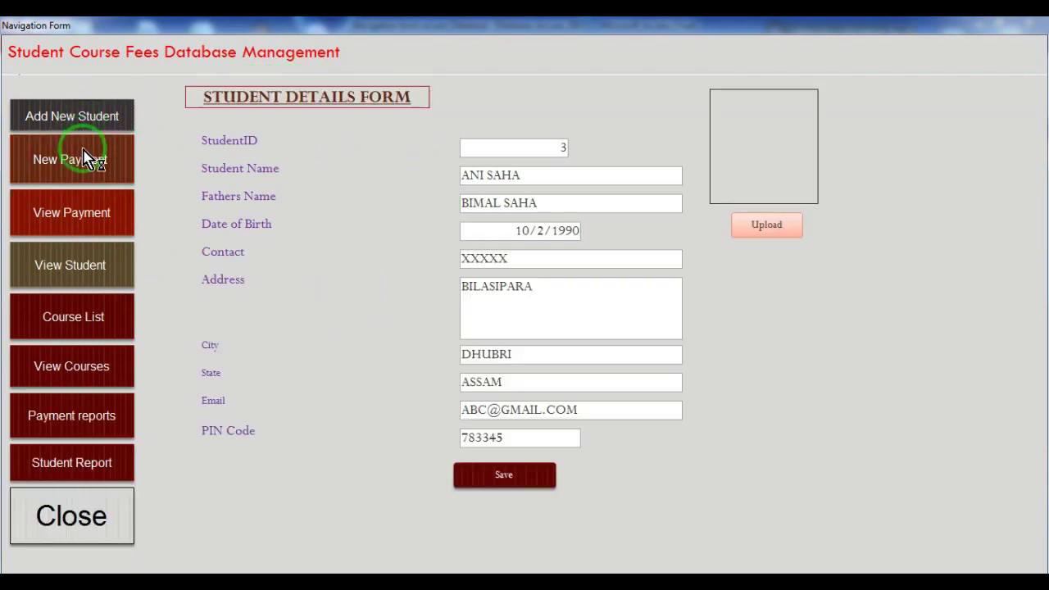
pyautogui.click(86, 158)
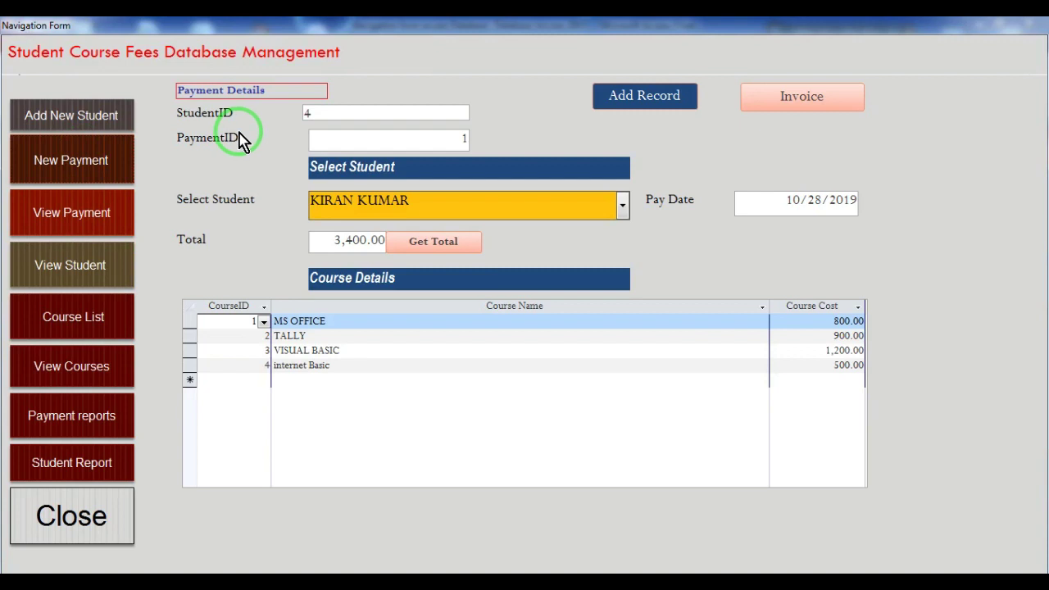
pyautogui.click(85, 209)
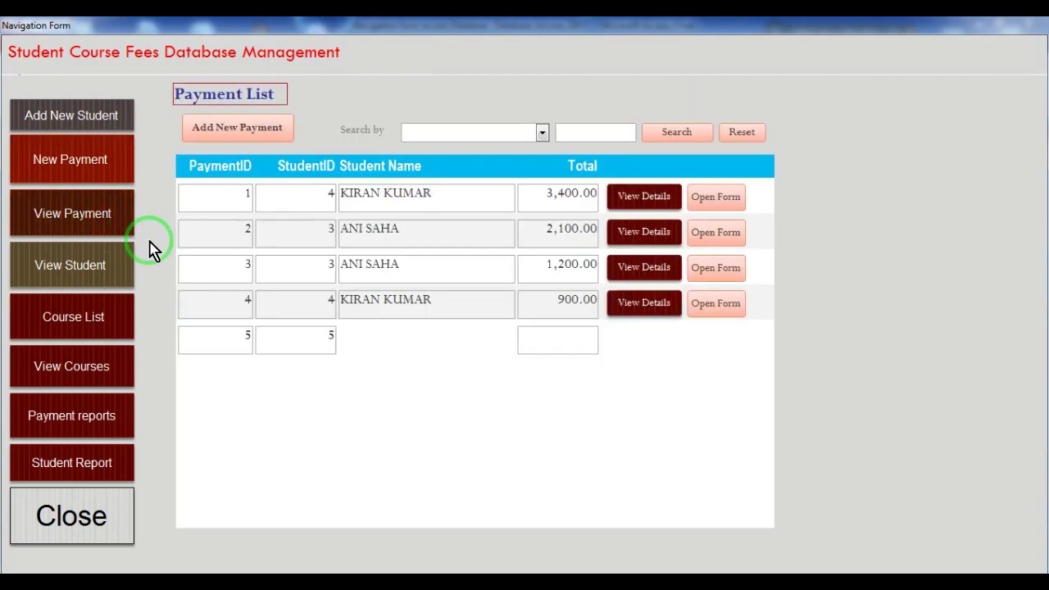
pyautogui.click(100, 285)
pyautogui.click(110, 324)
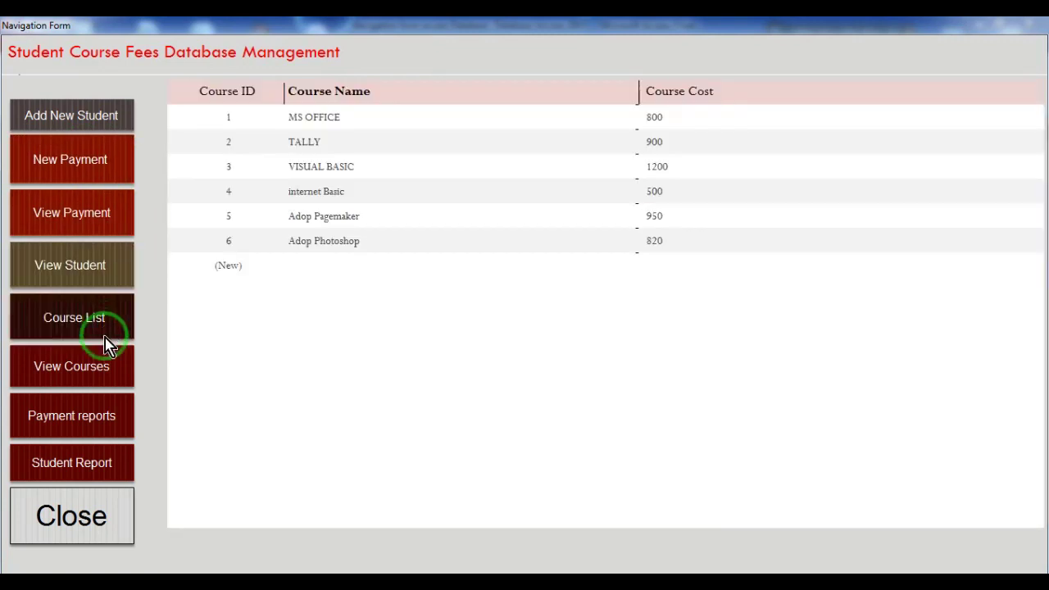
pyautogui.click(70, 374)
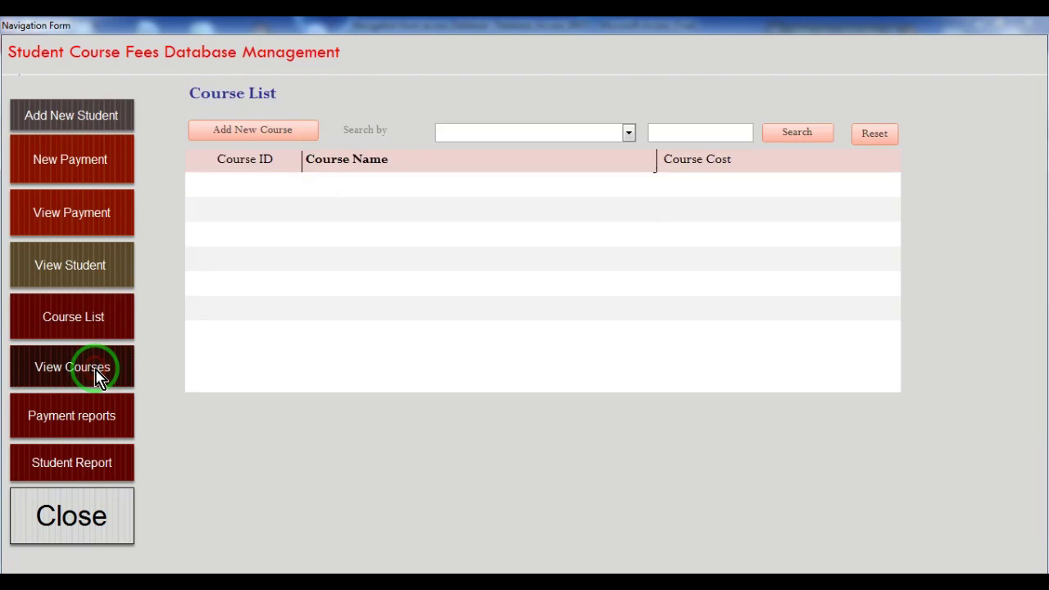
pyautogui.click(95, 418)
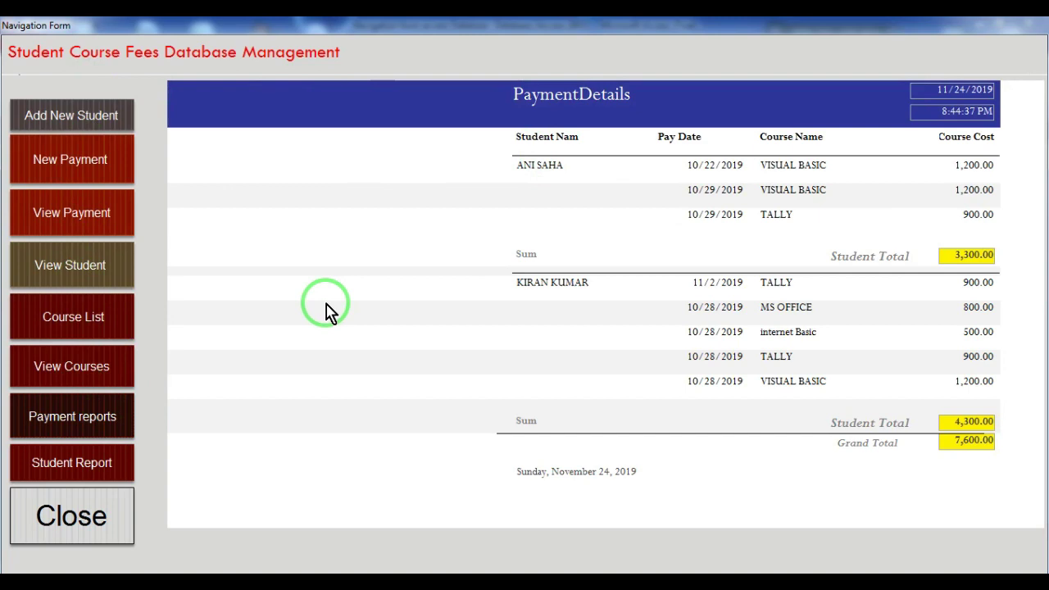
pyautogui.click(86, 512)
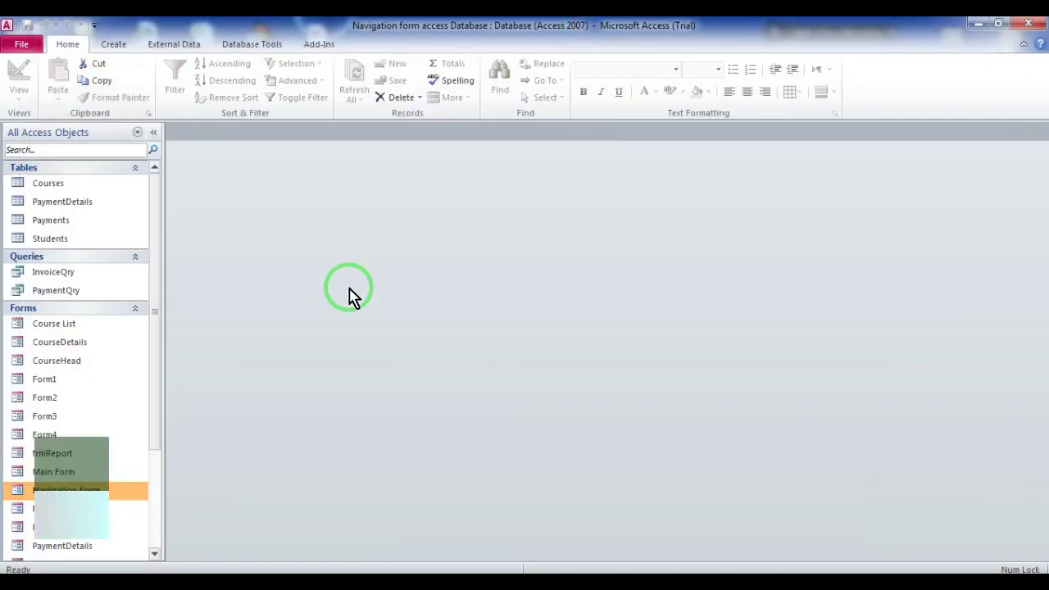
# Create a blank form in Design View and widen its detail area
pyautogui.click(114, 45)
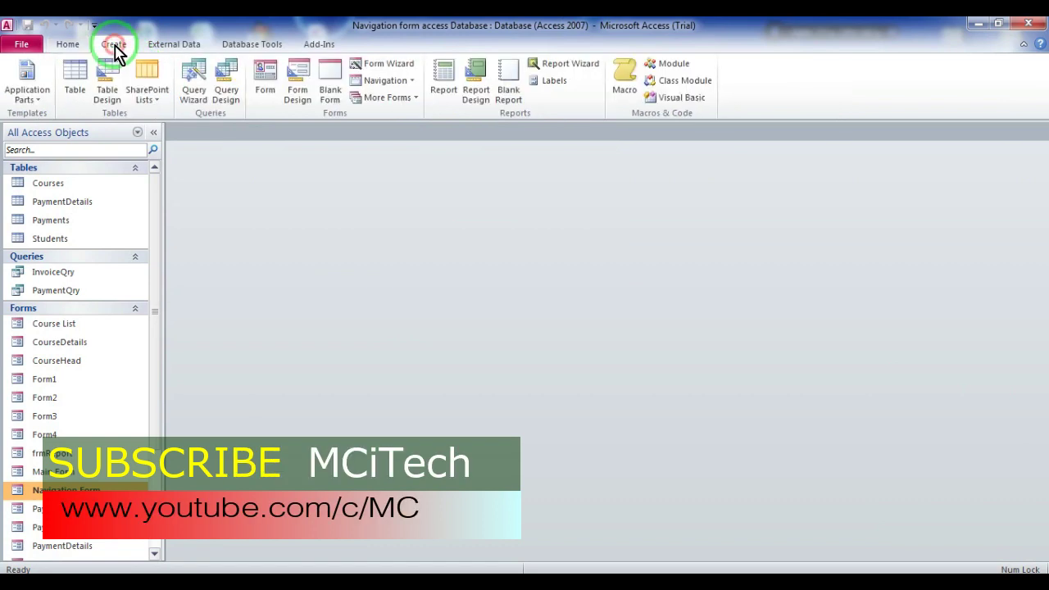
pyautogui.click(297, 89)
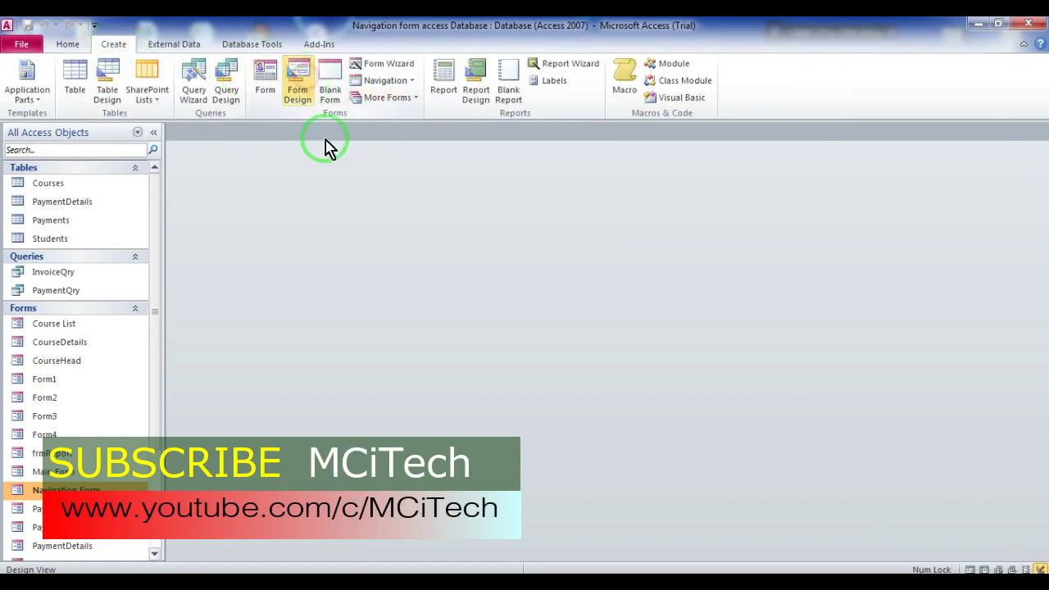
pyautogui.moveTo(620, 339); pyautogui.dragTo(828, 338)
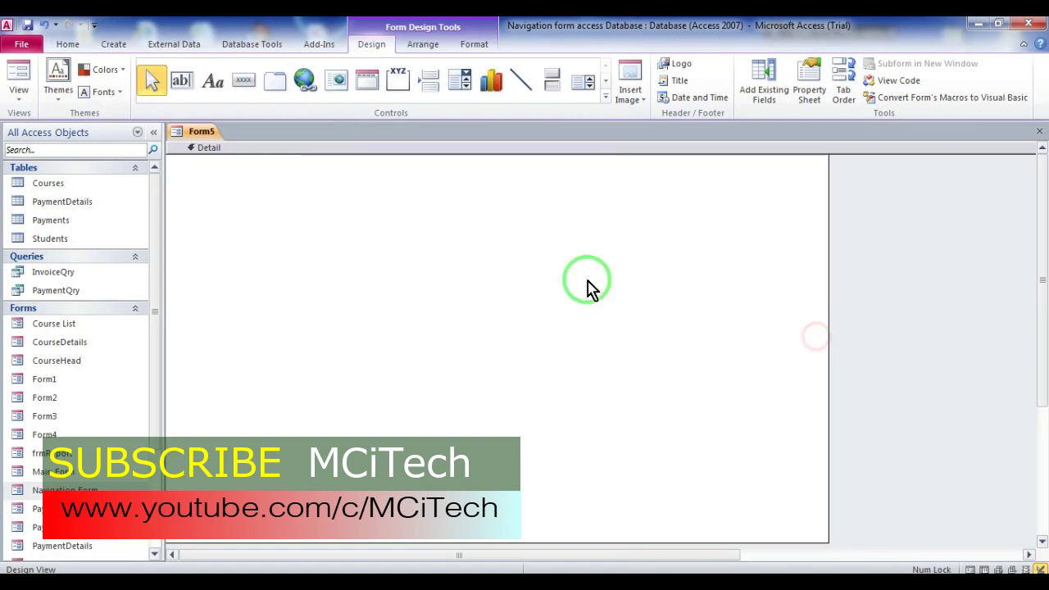
# Add a form header and footer to the new form
pyautogui.rightClick(215, 157)
pyautogui.click(270, 217)
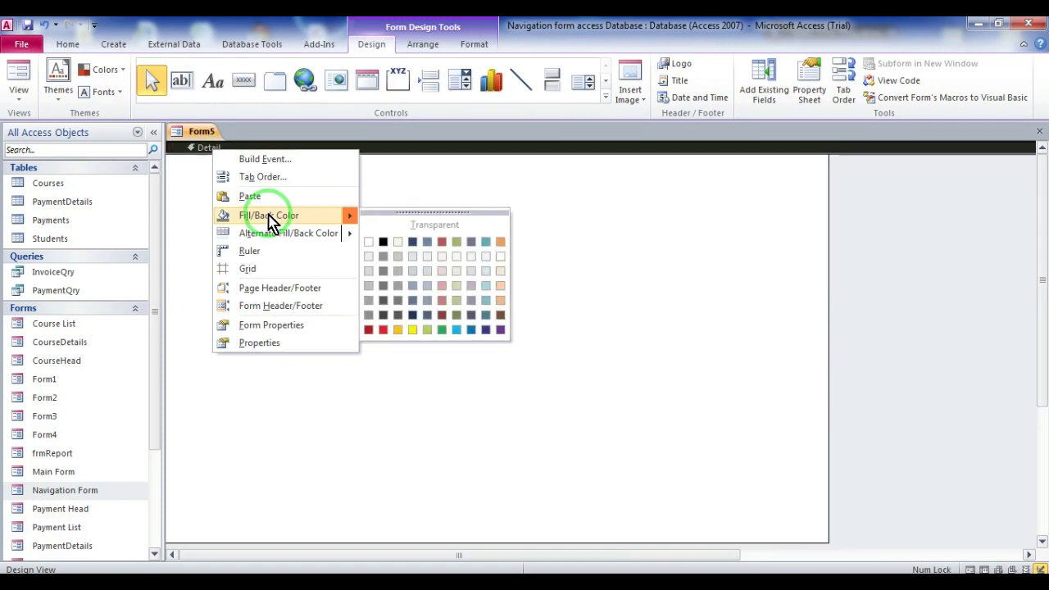
pyautogui.click(264, 305)
pyautogui.click(21, 96)
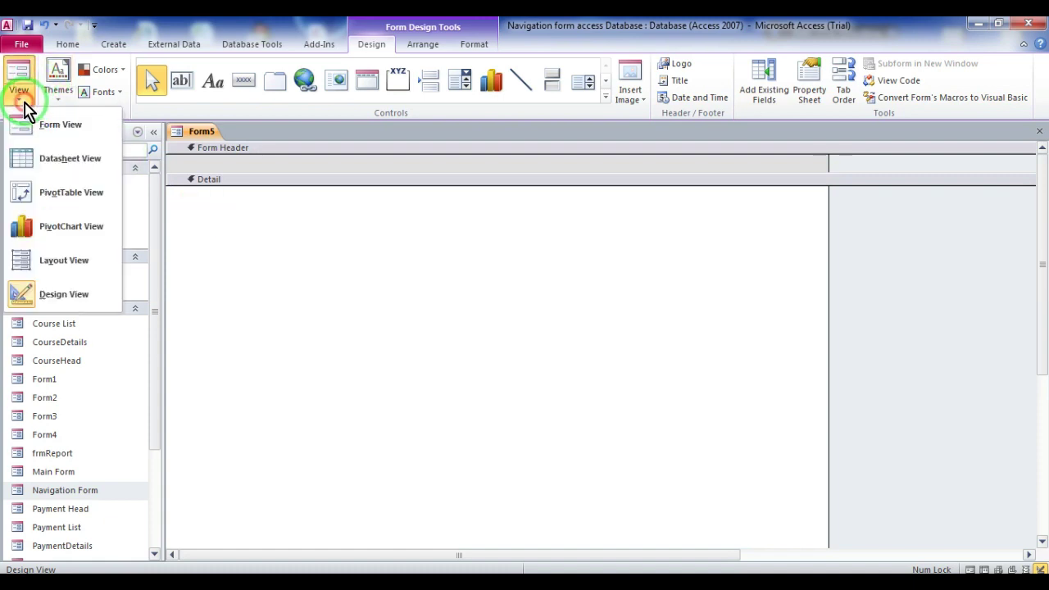
pyautogui.click(328, 212)
# Fill the form header with light green and make the header section slightly taller
pyautogui.click(296, 164)
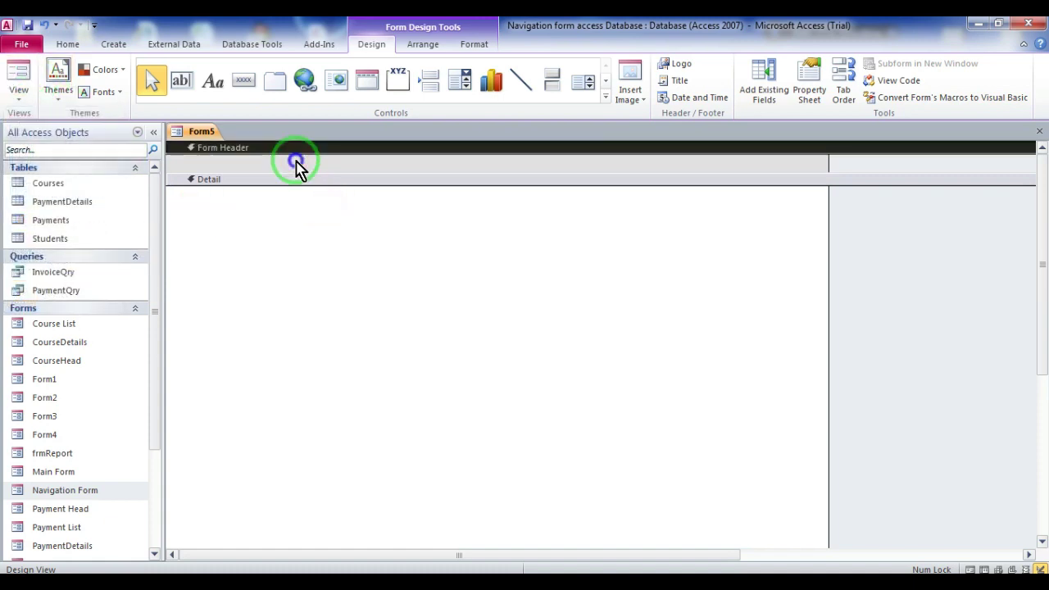
pyautogui.rightClick(297, 166)
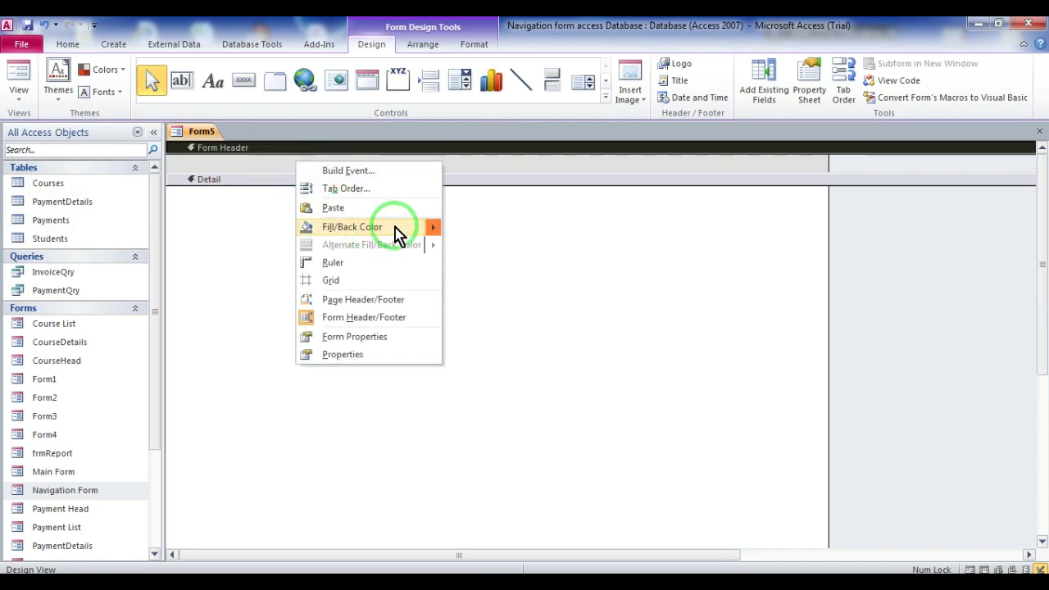
pyautogui.moveTo(423, 227)
pyautogui.click(511, 343)
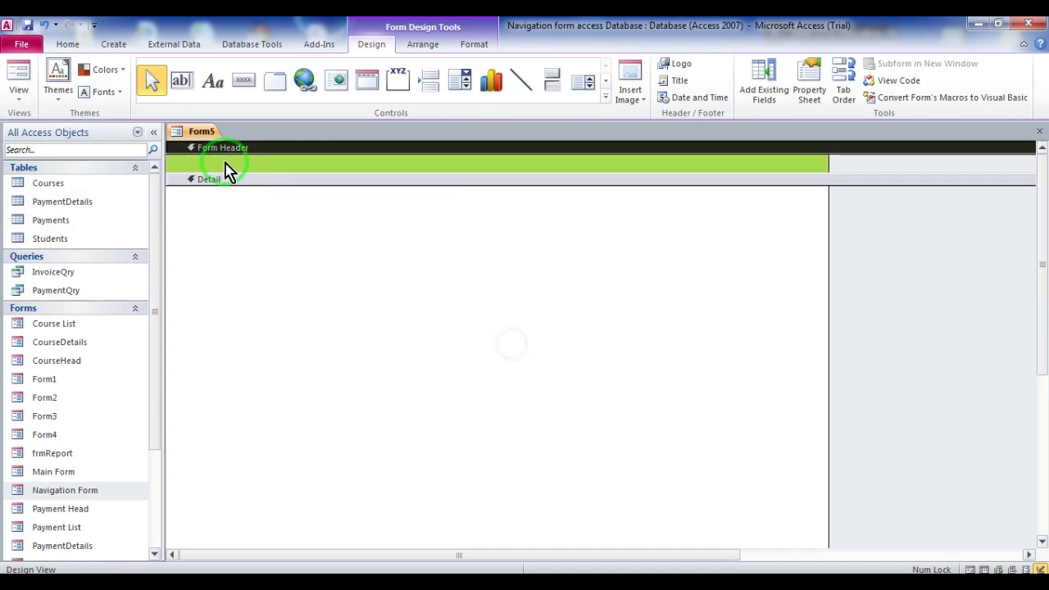
pyautogui.moveTo(242, 171)
pyautogui.mouseDown()
pyautogui.moveTo(248, 194)
pyautogui.moveTo(250, 182)
pyautogui.mouseUp()
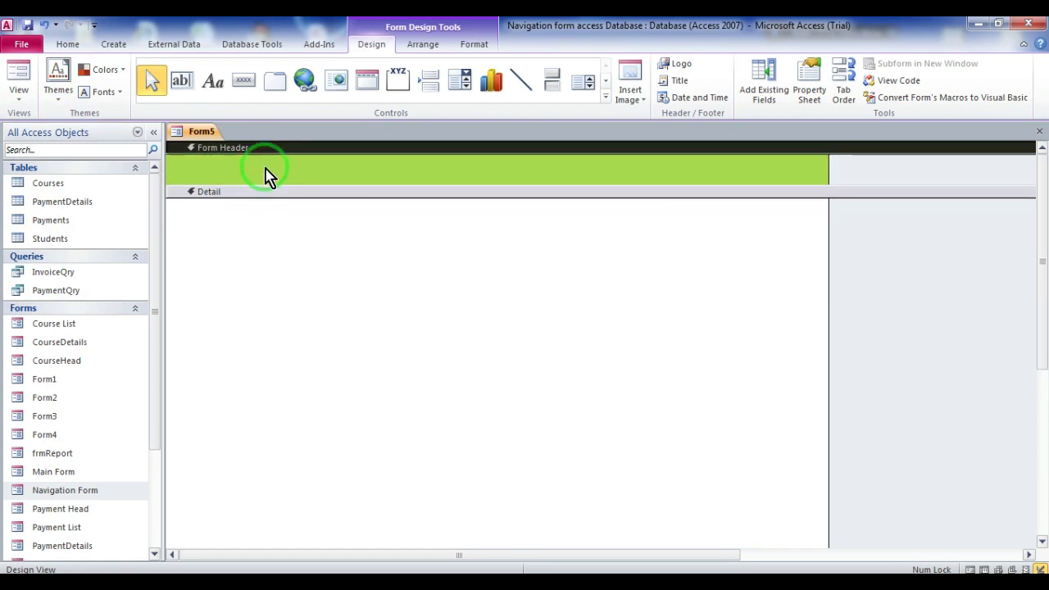
pyautogui.rightClick(263, 164)
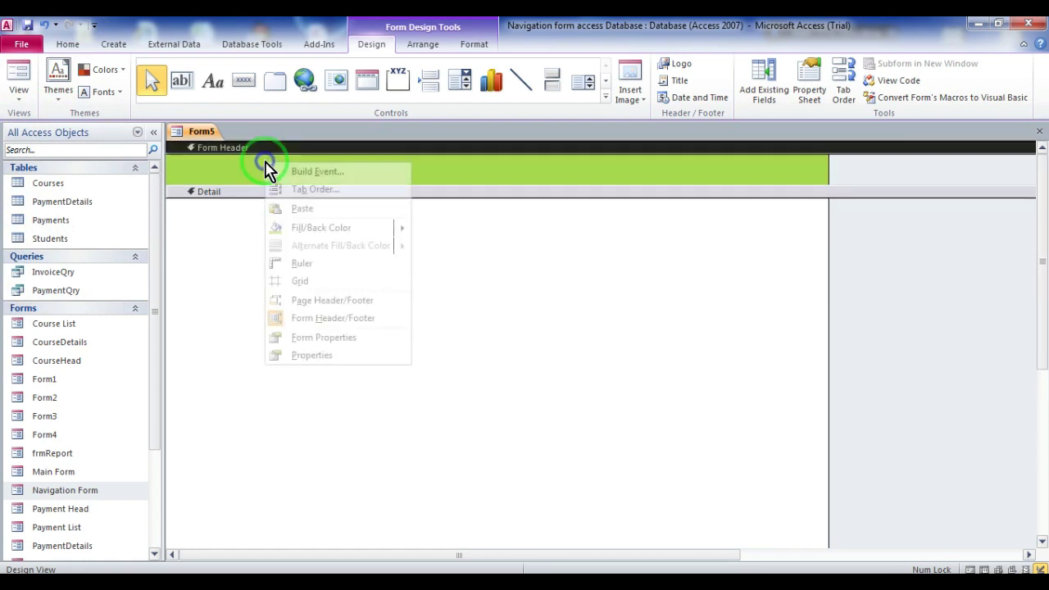
# Add a label reading "Student Course Fees Database" to the form header
pyautogui.click(213, 81)
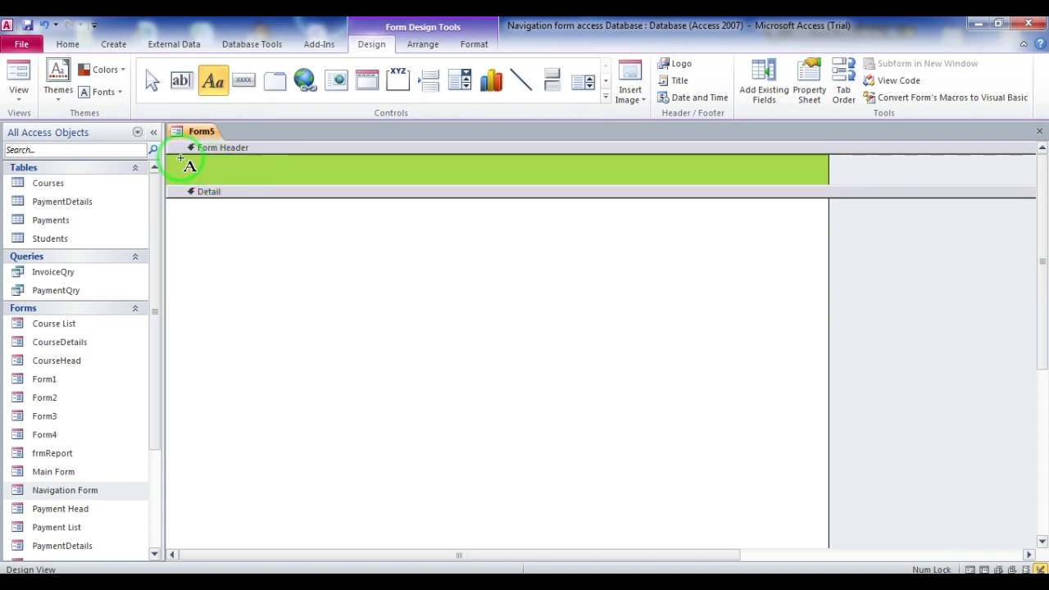
pyautogui.moveTo(181, 159); pyautogui.dragTo(357, 179)
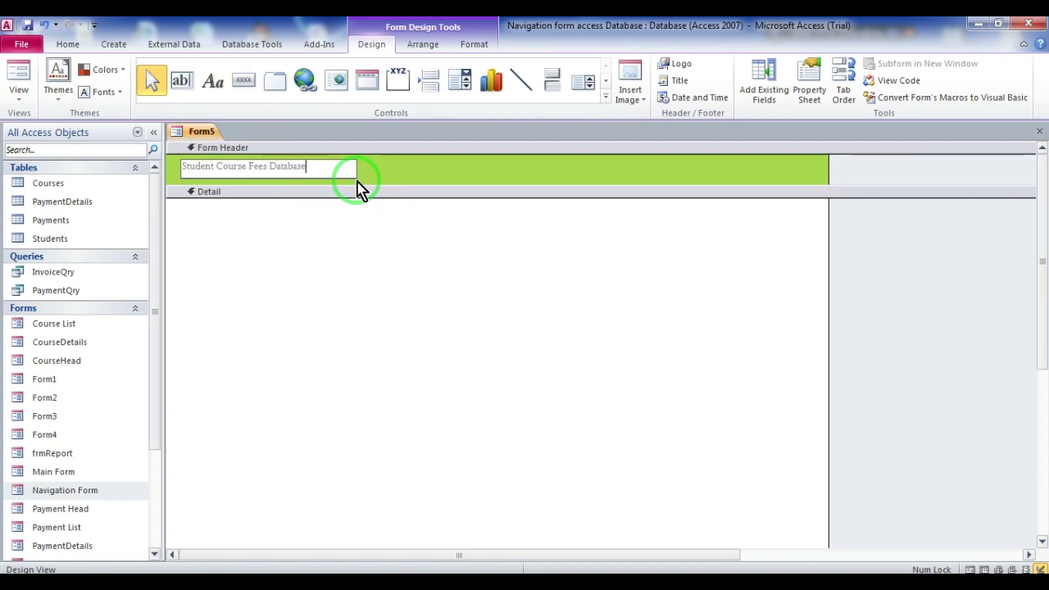
pyautogui.click(379, 181)
pyautogui.click(317, 172)
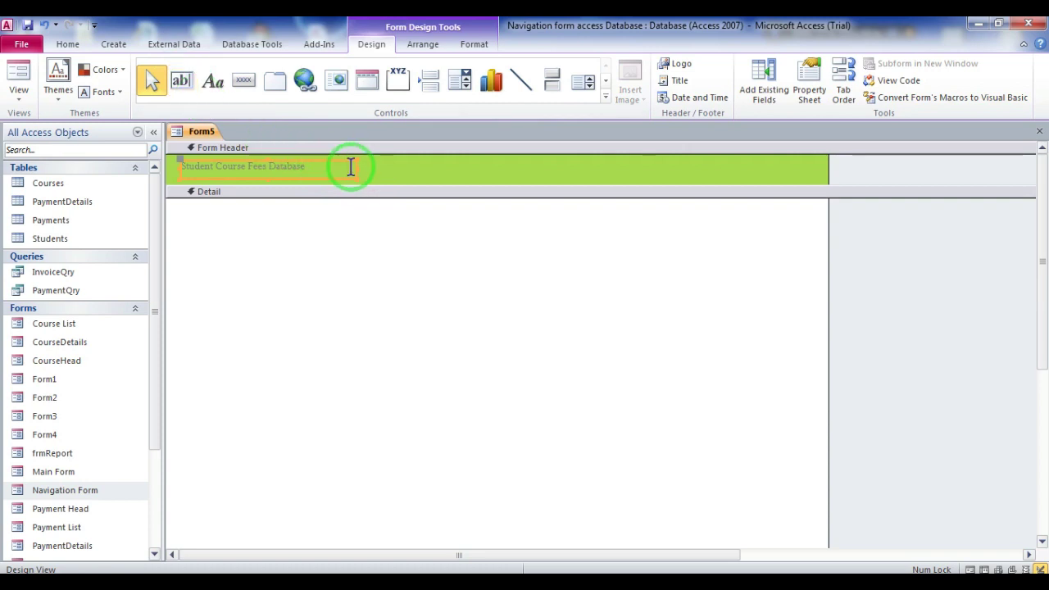
# Format the header label in red at font size 18 and widen it to fit the full title
pyautogui.click(71, 44)
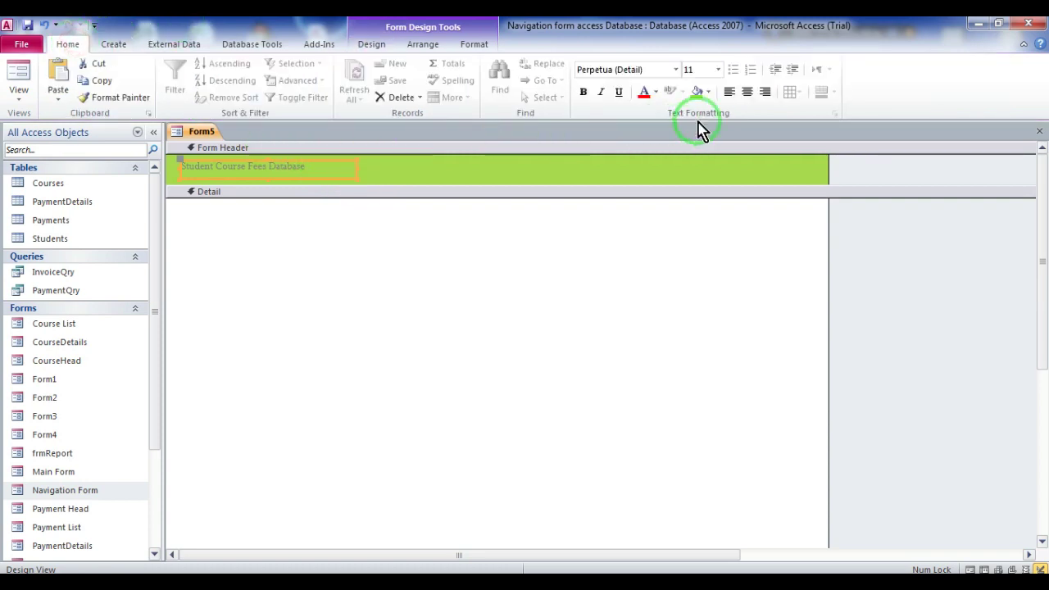
pyautogui.click(718, 72)
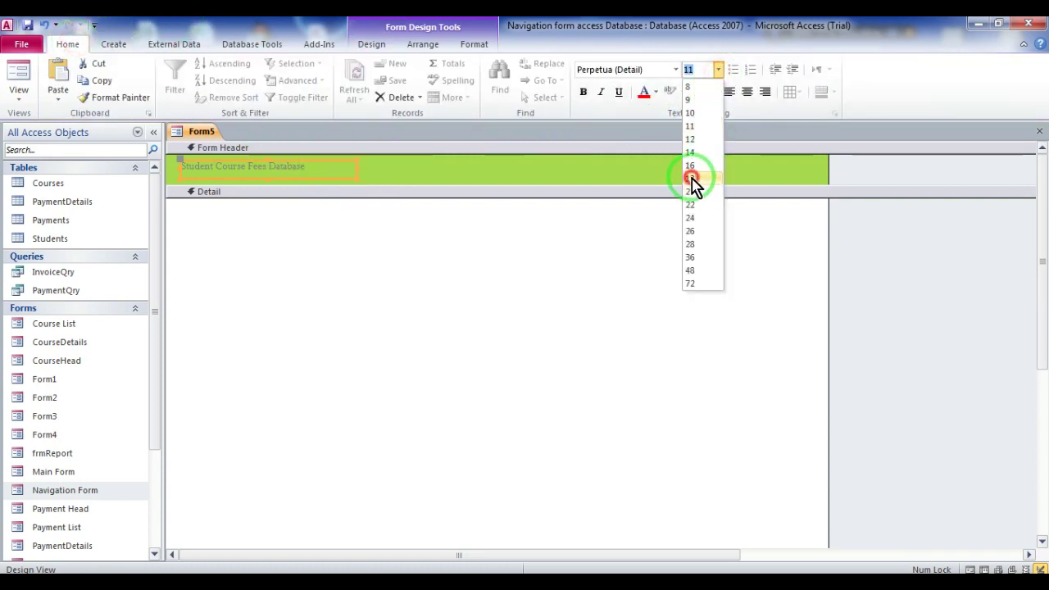
pyautogui.click(693, 171)
pyautogui.click(644, 91)
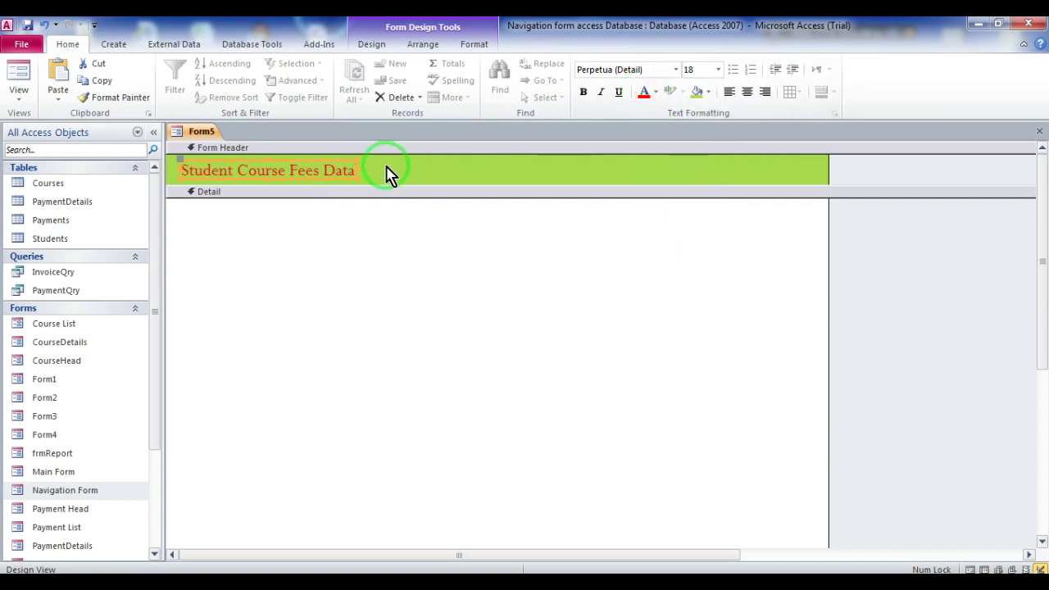
pyautogui.moveTo(355, 170); pyautogui.dragTo(419, 170)
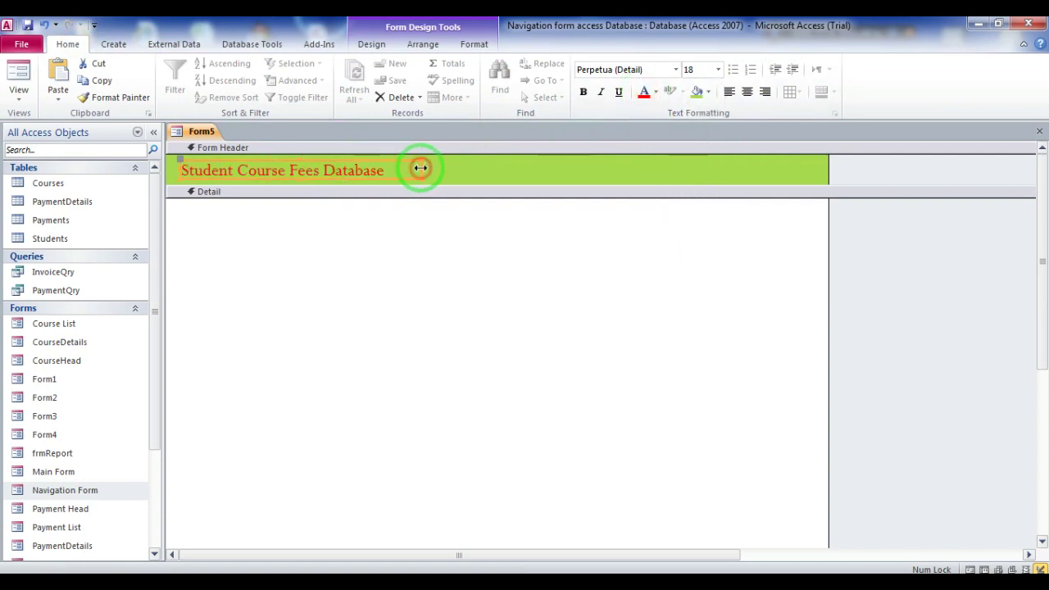
pyautogui.click(380, 241)
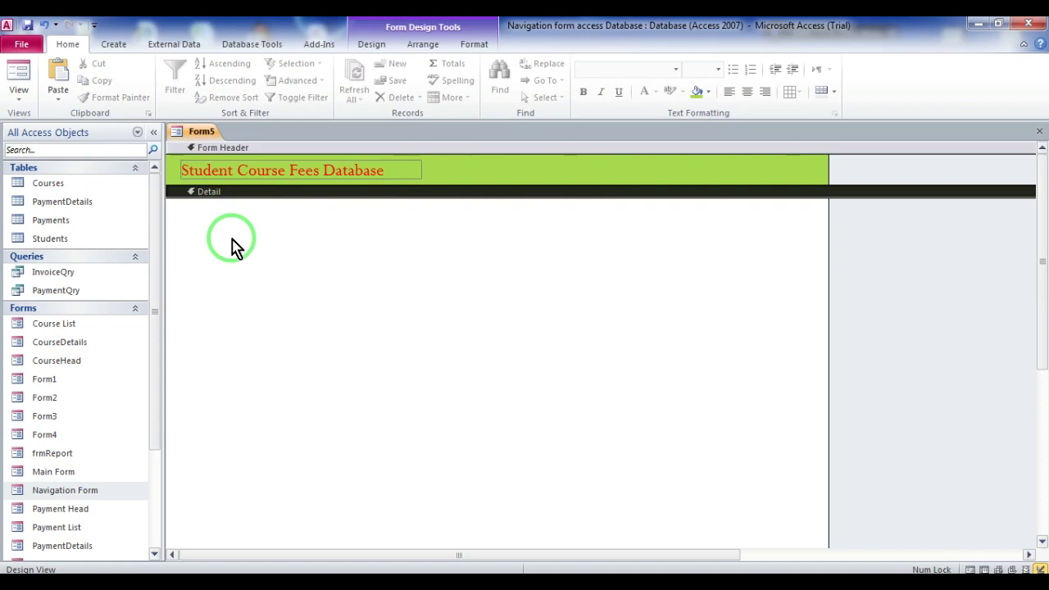
# Insert a Navigation Control into the form's detail section below the header
pyautogui.click(370, 46)
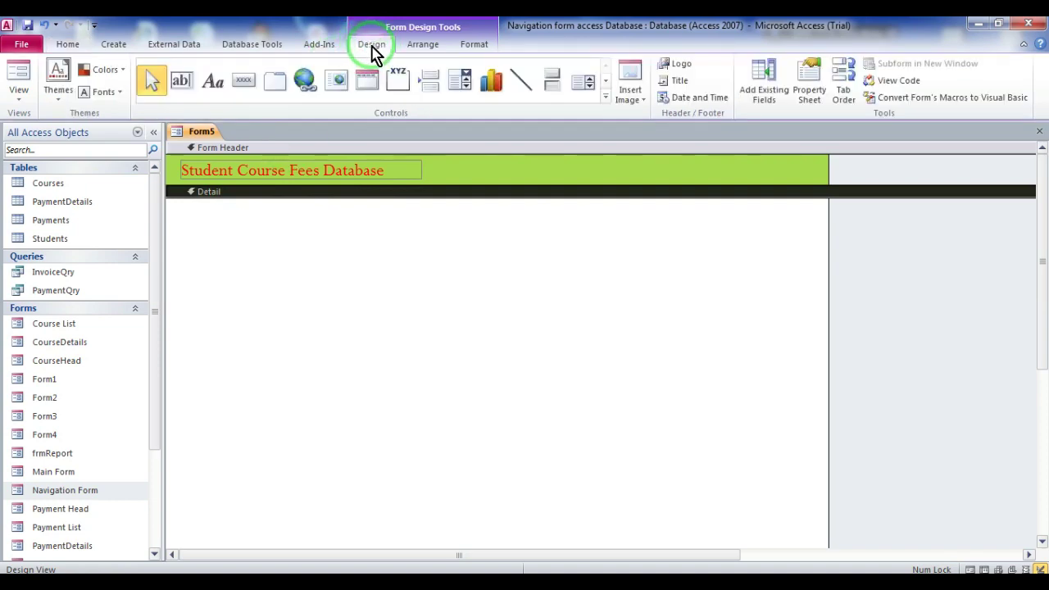
pyautogui.click(368, 82)
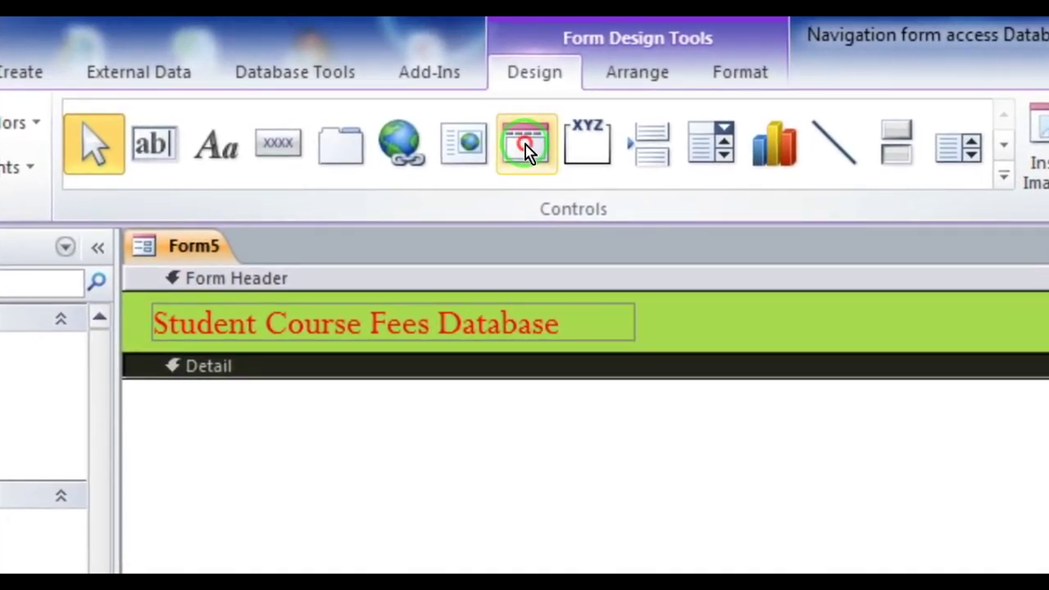
pyautogui.click(374, 456)
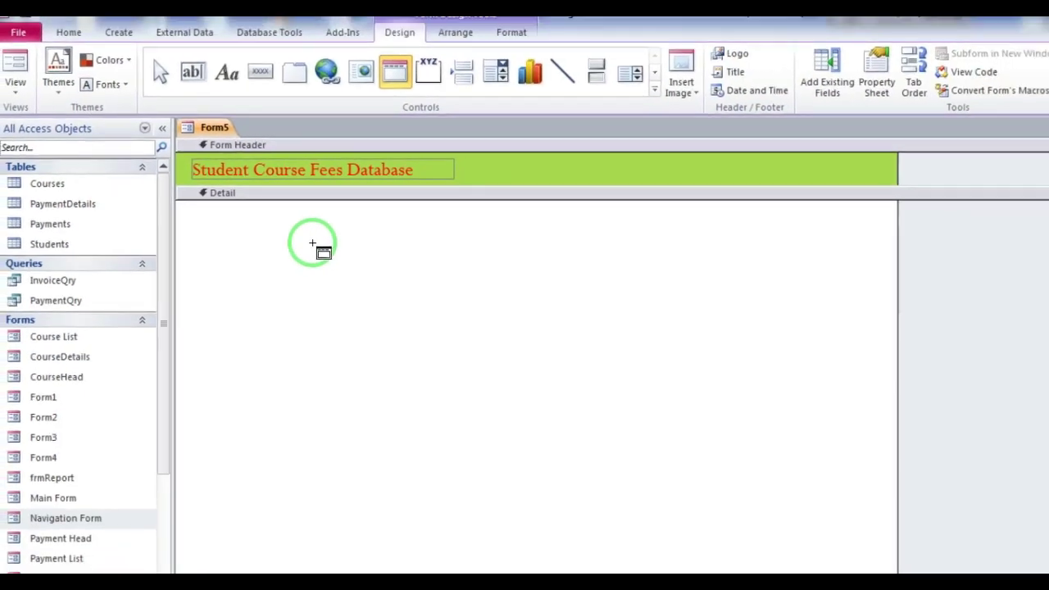
pyautogui.moveTo(291, 231); pyautogui.dragTo(416, 335)
pyautogui.moveTo(320, 293); pyautogui.dragTo(405, 334)
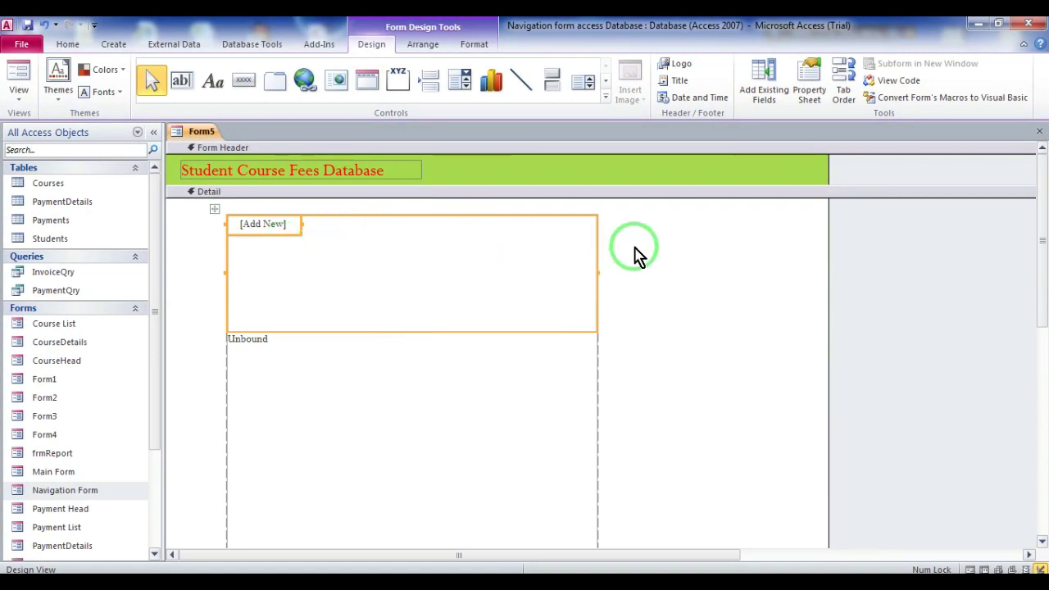
# Remove the layout binding the navigation control and its subform, and move the Unbound subform to the right half of the detail section
pyautogui.click(327, 373)
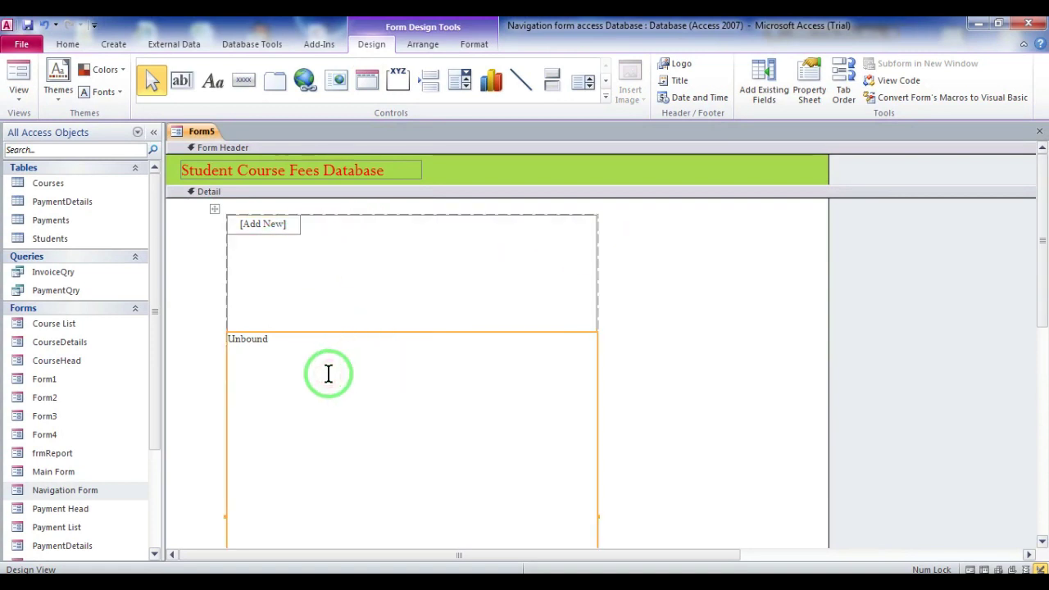
pyautogui.click(422, 44)
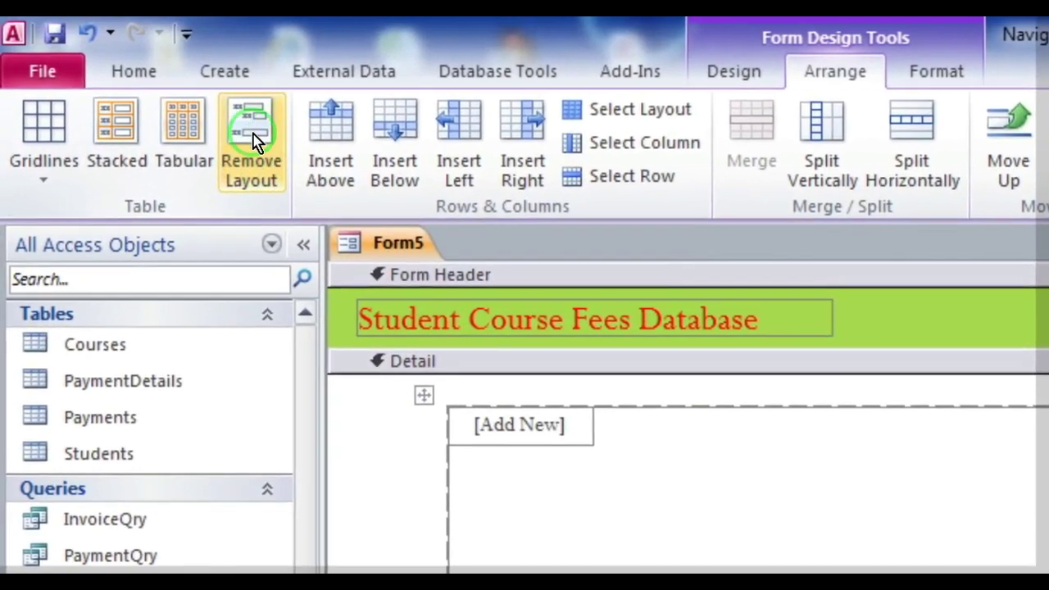
pyautogui.click(255, 141)
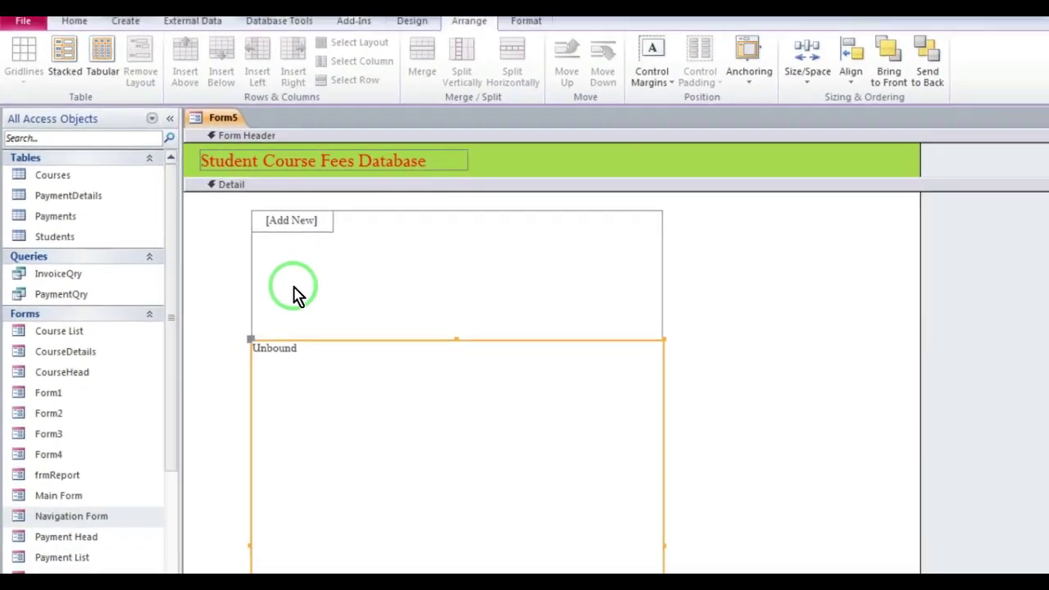
pyautogui.click(394, 424)
pyautogui.click(843, 358)
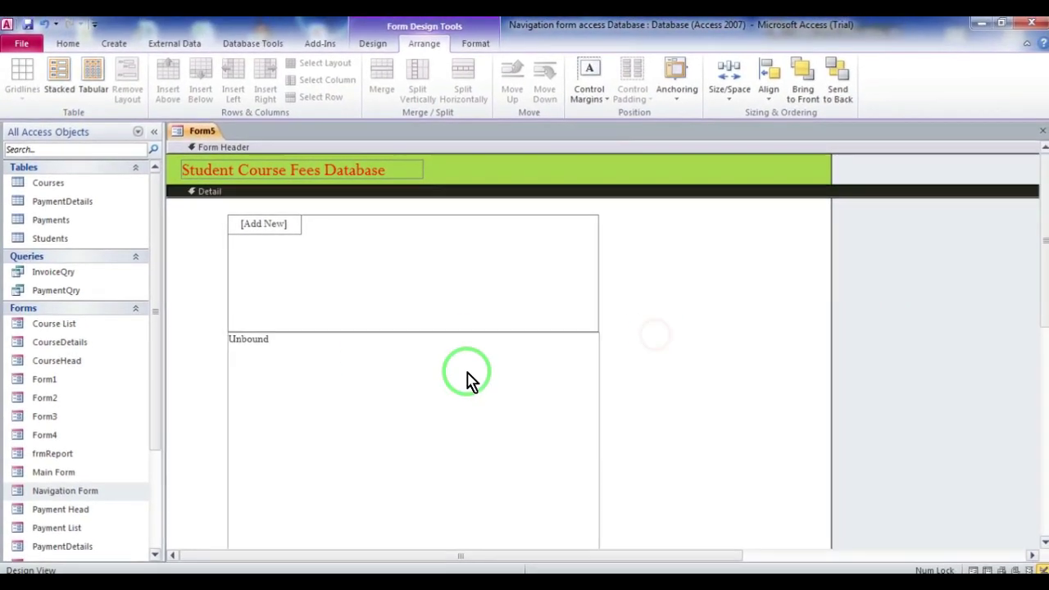
pyautogui.moveTo(467, 379); pyautogui.dragTo(679, 245)
pyautogui.click(391, 255)
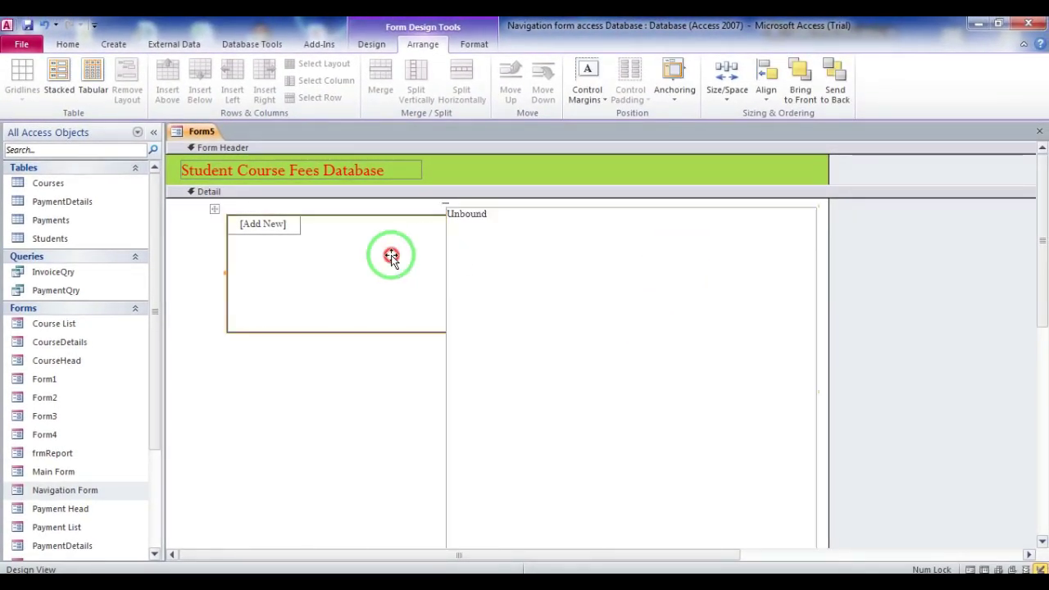
# Shrink the navigation control so its right edge stops just short of the Unbound subform
pyautogui.click(674, 282)
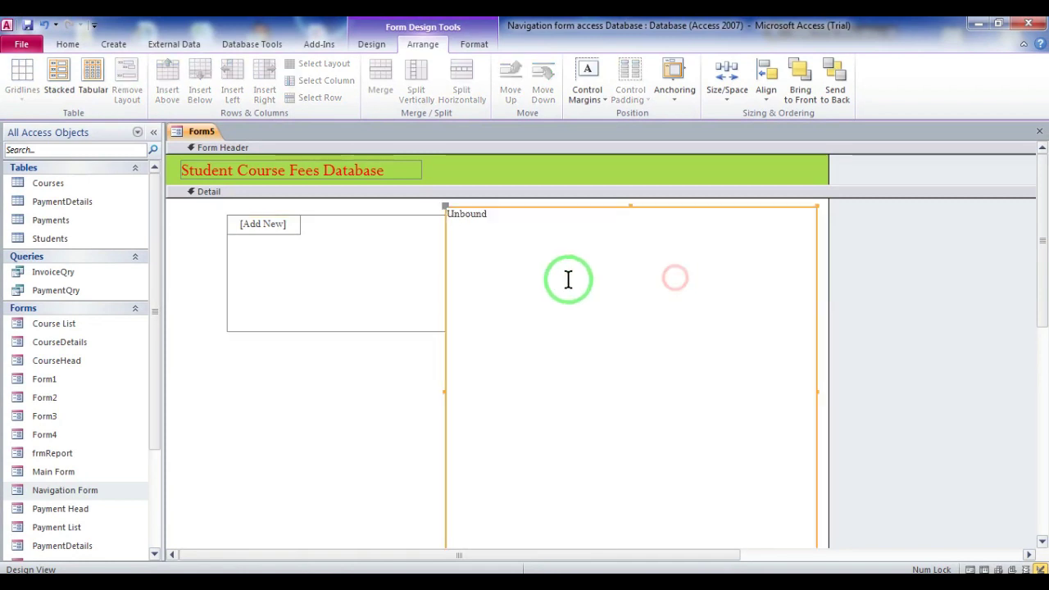
pyautogui.click(382, 271)
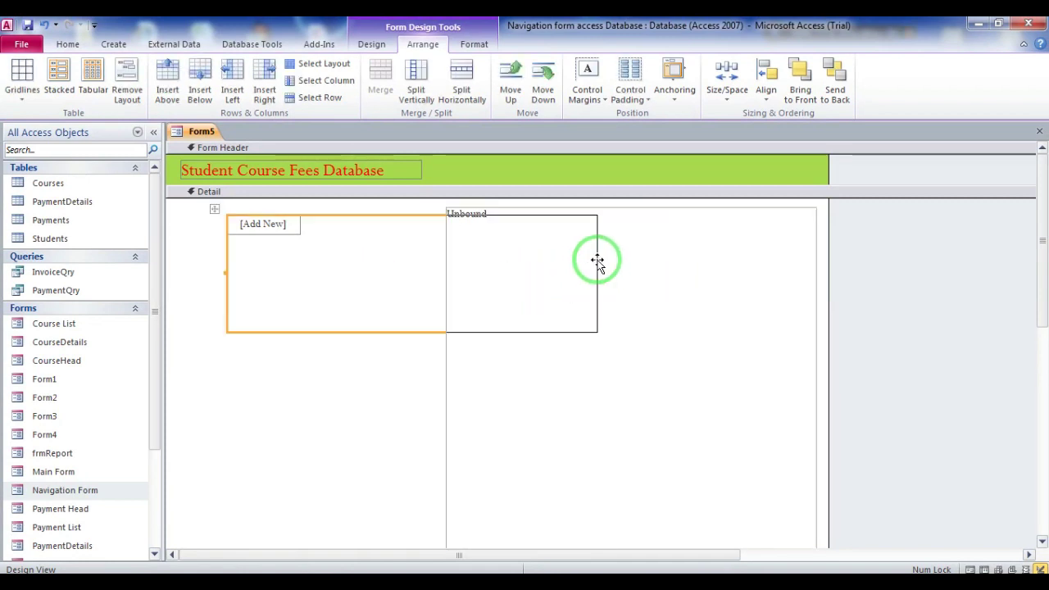
pyautogui.moveTo(597, 332); pyautogui.dragTo(431, 332)
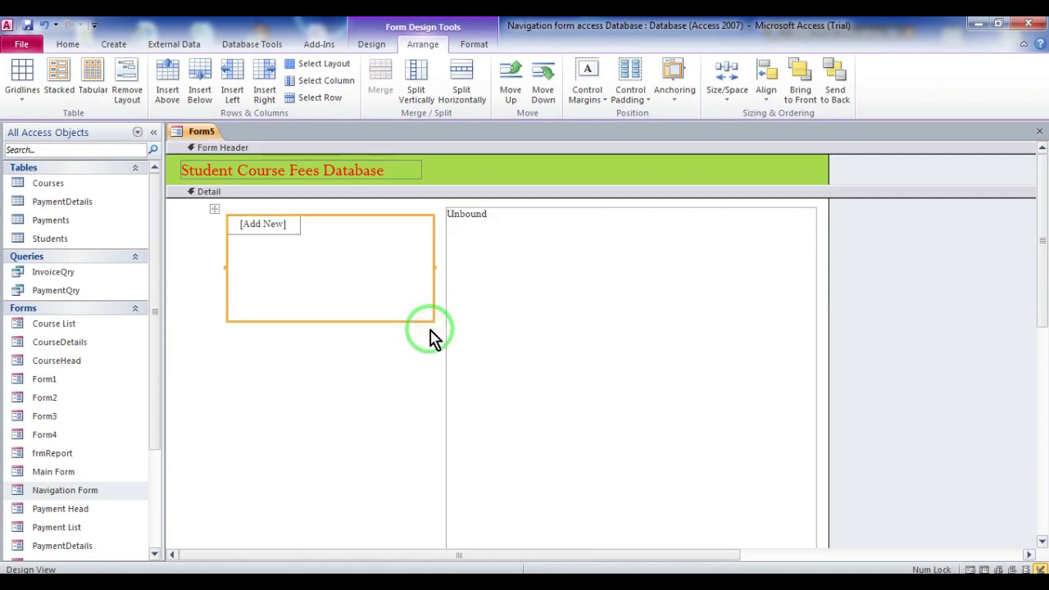
# Make the [Add New] button taller and wider, and inset it from the navigation control's top and left edges
pyautogui.click(271, 224)
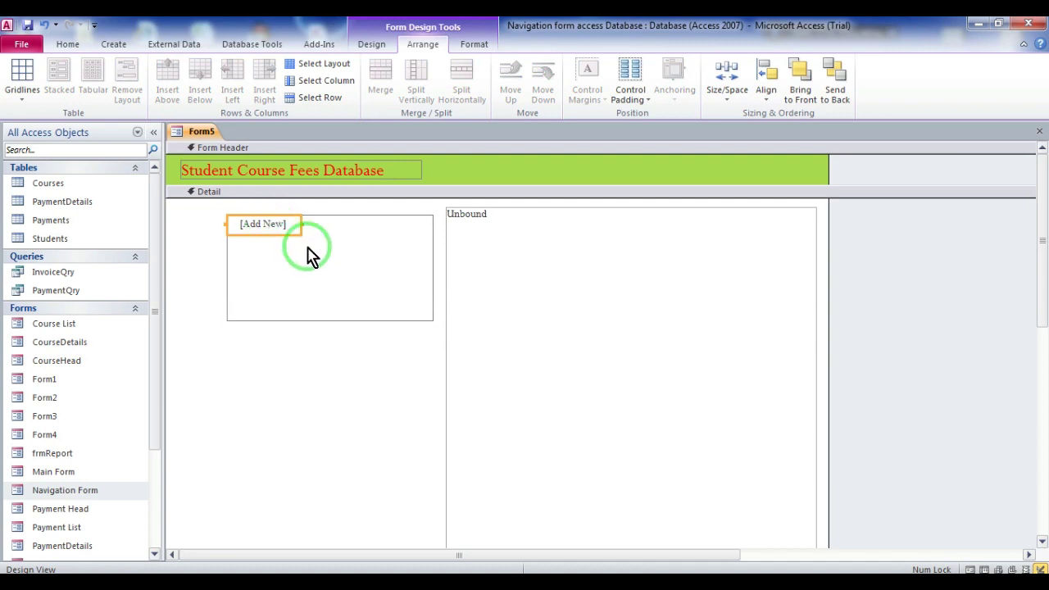
pyautogui.click(307, 254)
pyautogui.click(278, 232)
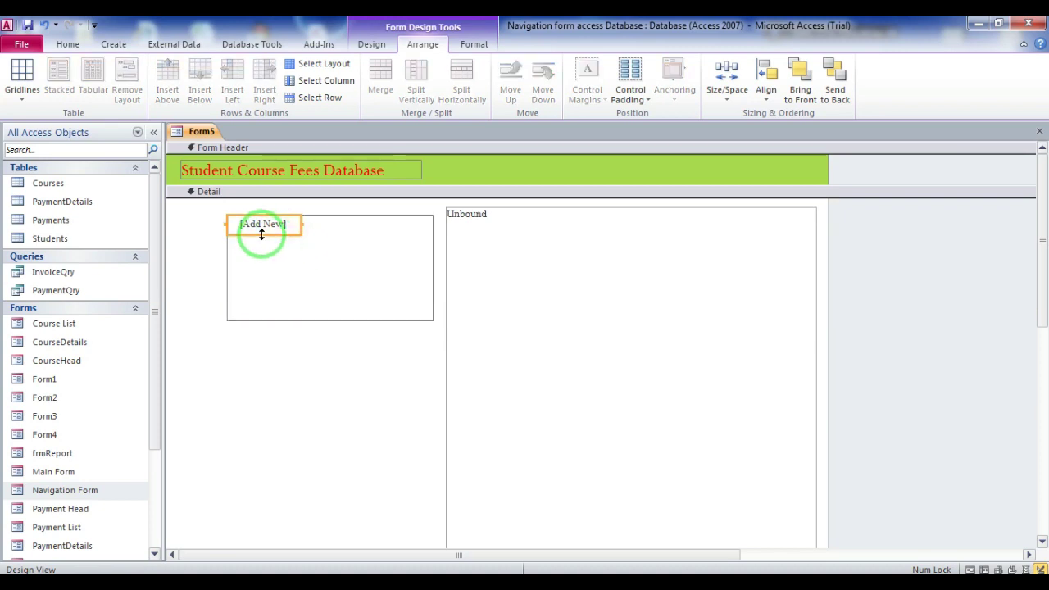
pyautogui.moveTo(261, 235); pyautogui.dragTo(264, 244)
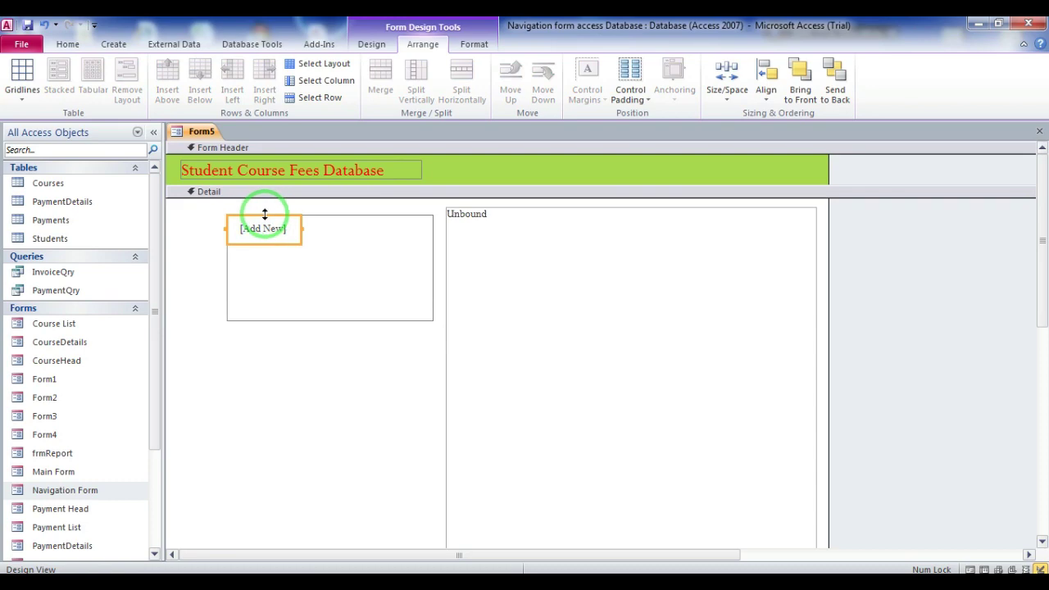
pyautogui.moveTo(265, 214); pyautogui.dragTo(266, 223)
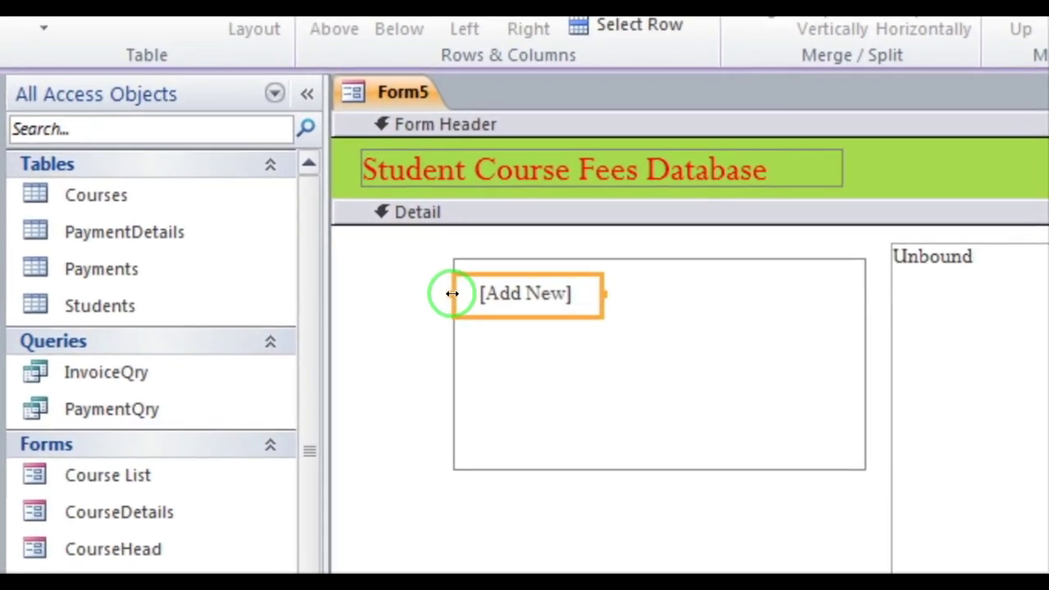
pyautogui.moveTo(452, 293); pyautogui.dragTo(470, 292)
pyautogui.moveTo(565, 290); pyautogui.dragTo(606, 292)
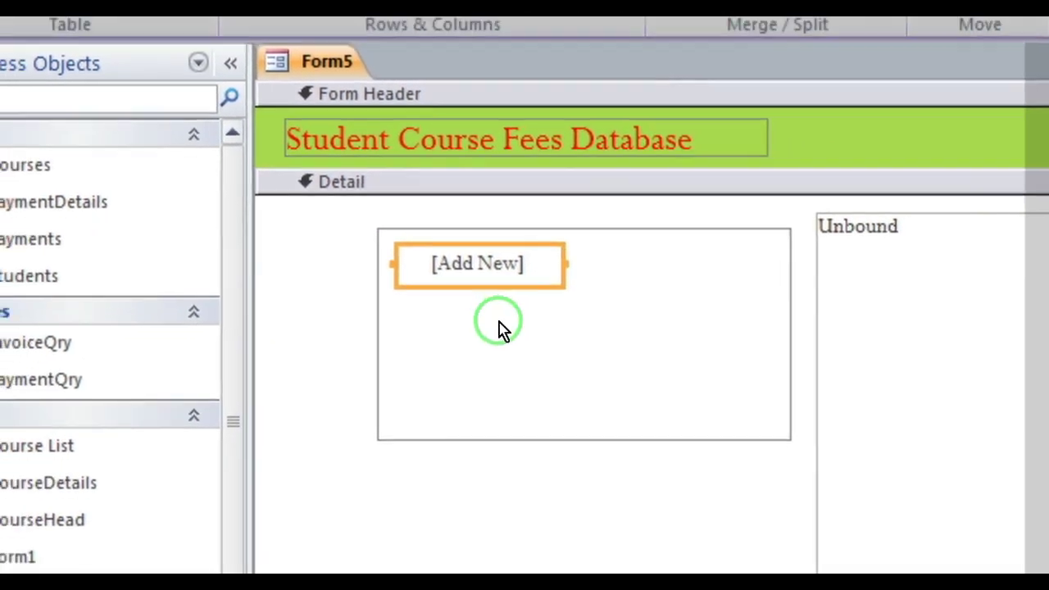
# Move the navigation control to the left edge of the detail section and readjust the [Add New] button's left and right edges
pyautogui.moveTo(470, 357); pyautogui.dragTo(372, 336)
pyautogui.moveTo(470, 291); pyautogui.dragTo(430, 287)
pyautogui.click(442, 222)
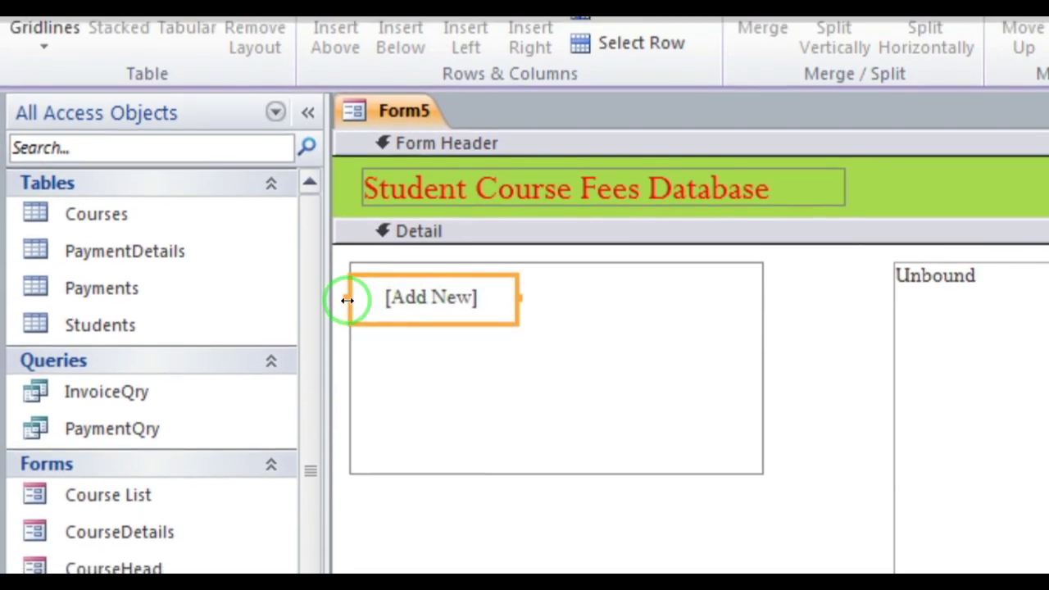
pyautogui.moveTo(347, 299); pyautogui.dragTo(382, 297)
pyautogui.moveTo(519, 297)
pyautogui.mouseDown()
pyautogui.moveTo(528, 302)
pyautogui.moveTo(525, 292)
pyautogui.mouseUp()
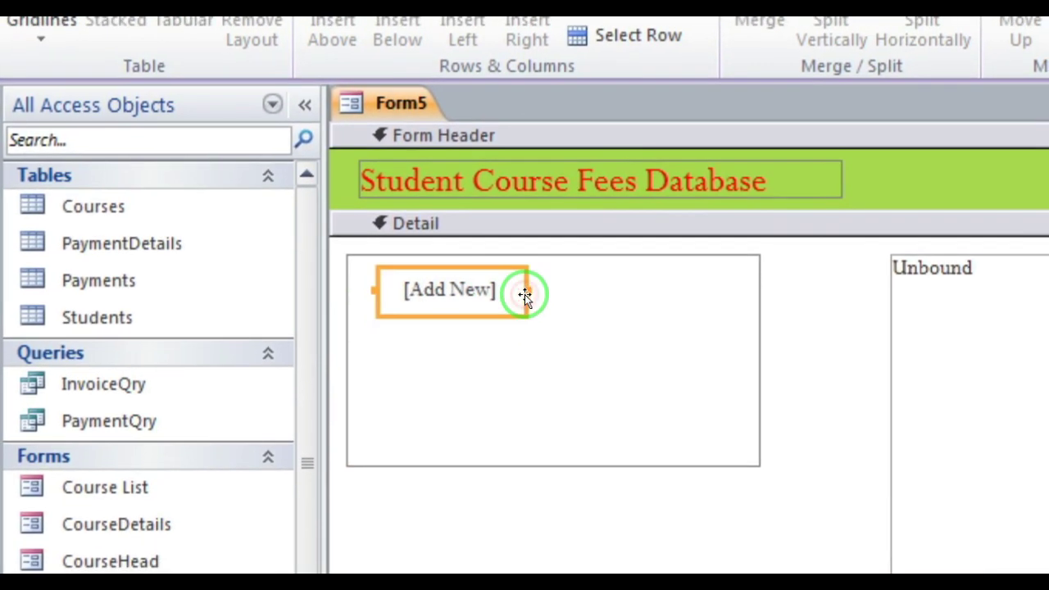
# Caption the first navigation button "New Student" in place of the [Add New] text
pyautogui.click(492, 294)
pyautogui.press('Delete')
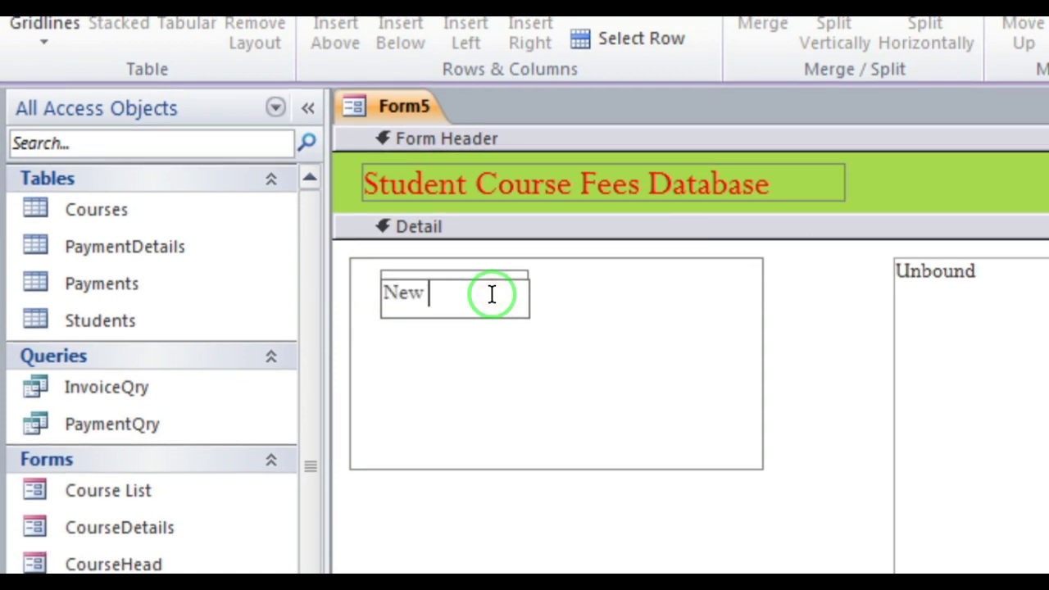
pyautogui.write('New Student')
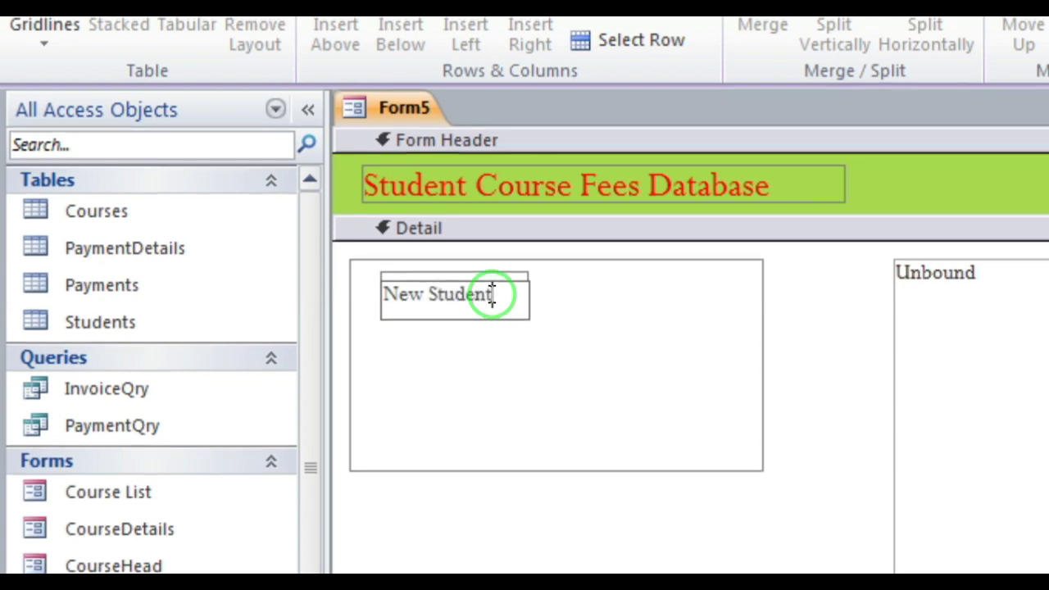
pyautogui.click(530, 345)
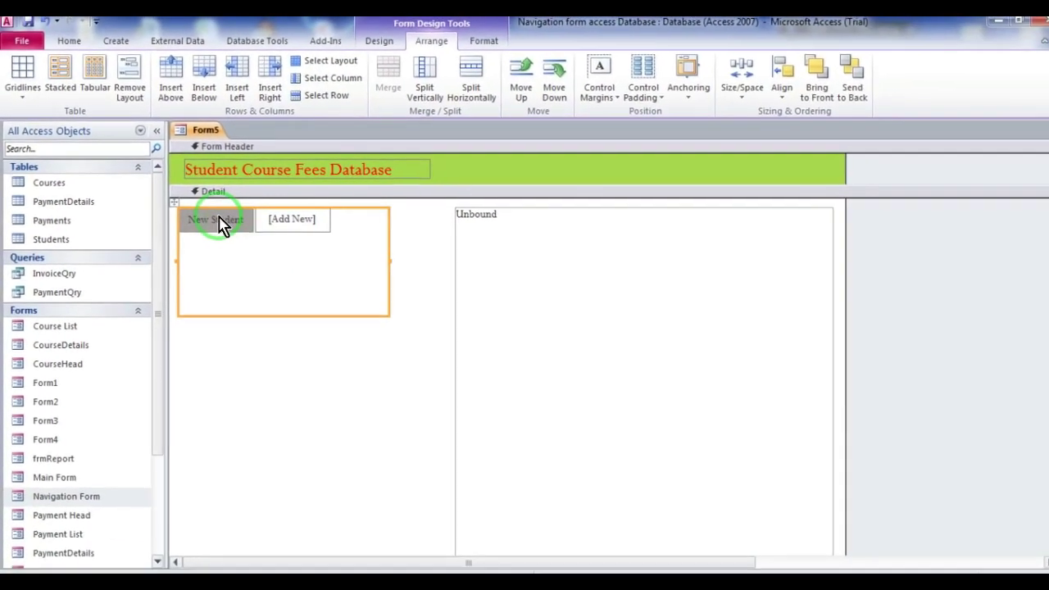
# Add a second navigation button captioned "New Payment"
pyautogui.click(419, 235)
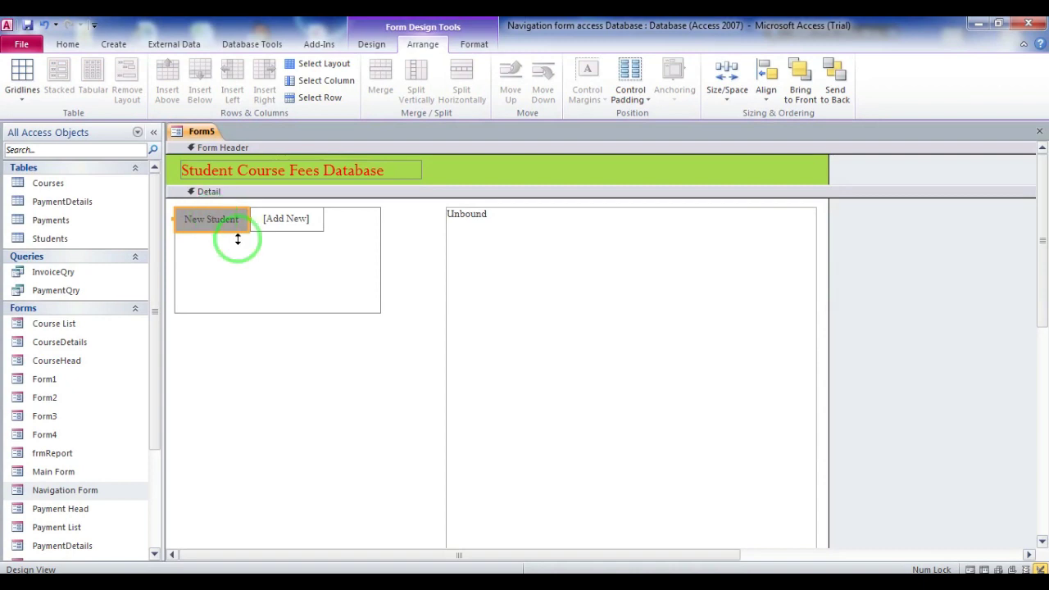
pyautogui.click(303, 222)
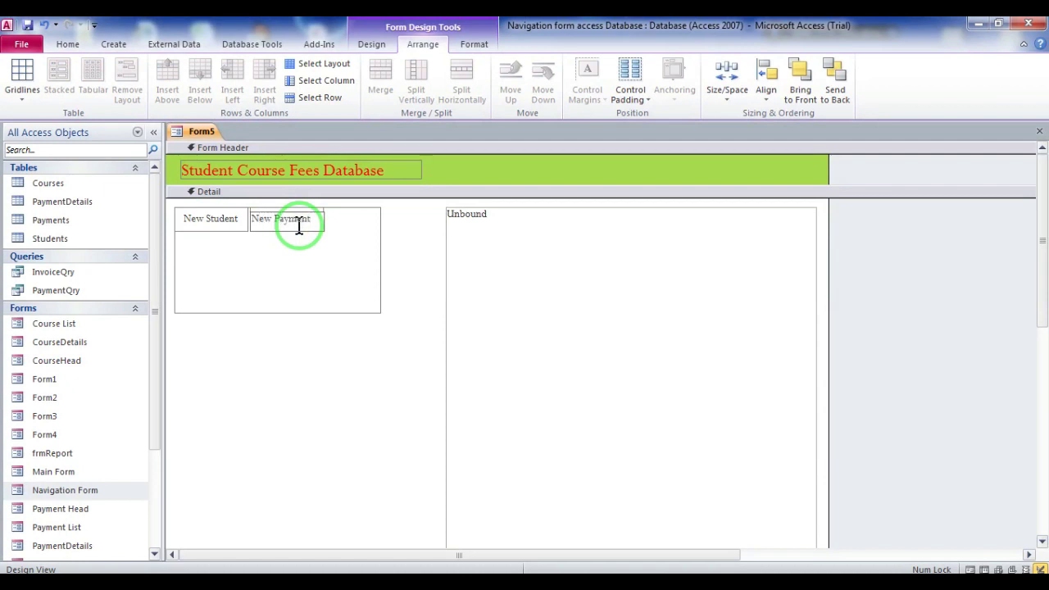
pyautogui.click(306, 254)
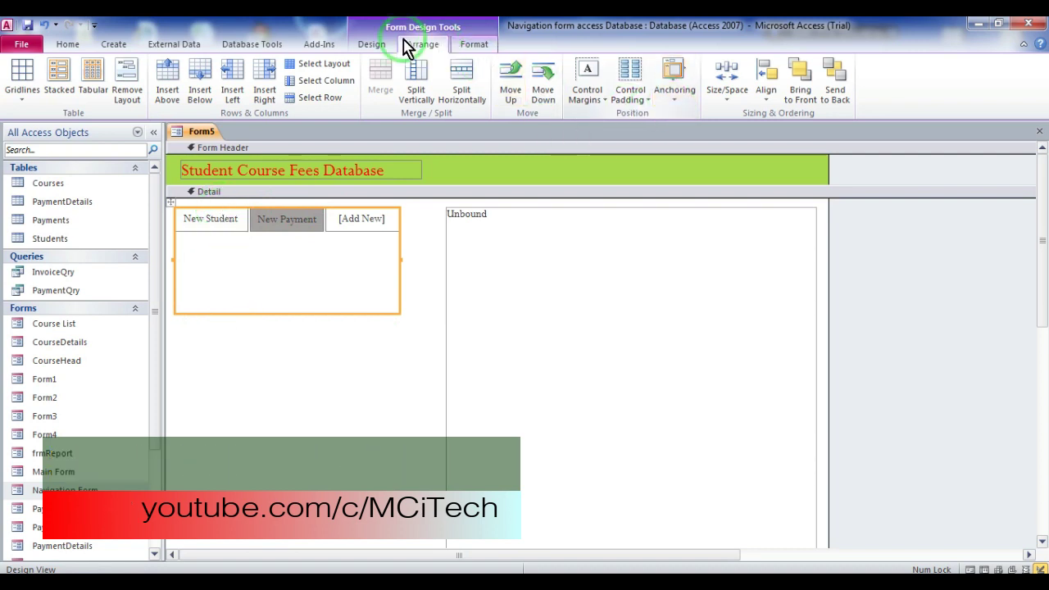
# Set the navigation control's Span property to Vertical
pyautogui.click(373, 50)
pyautogui.click(806, 85)
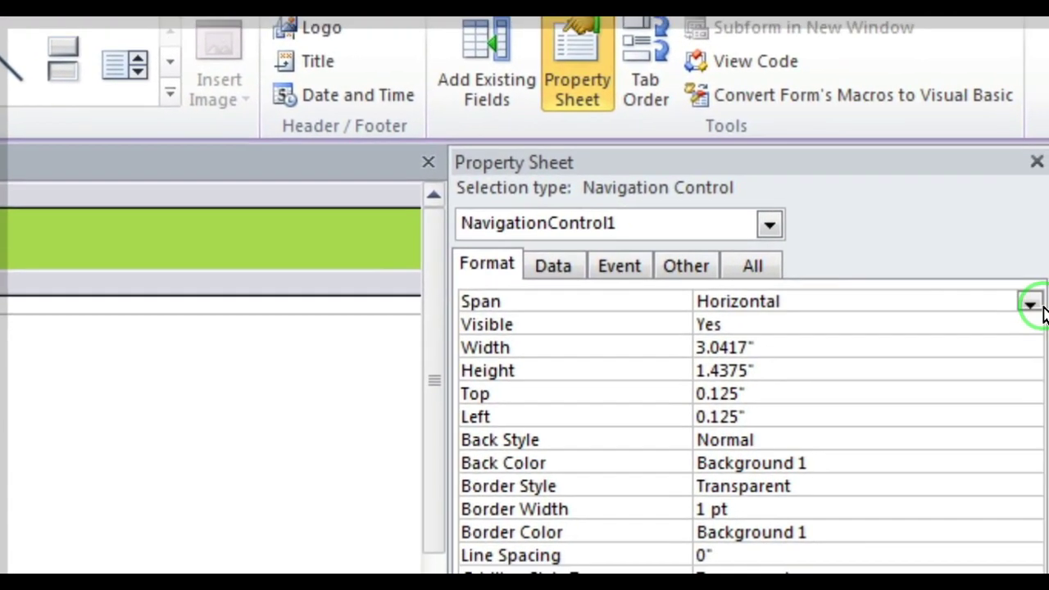
pyautogui.click(1046, 300)
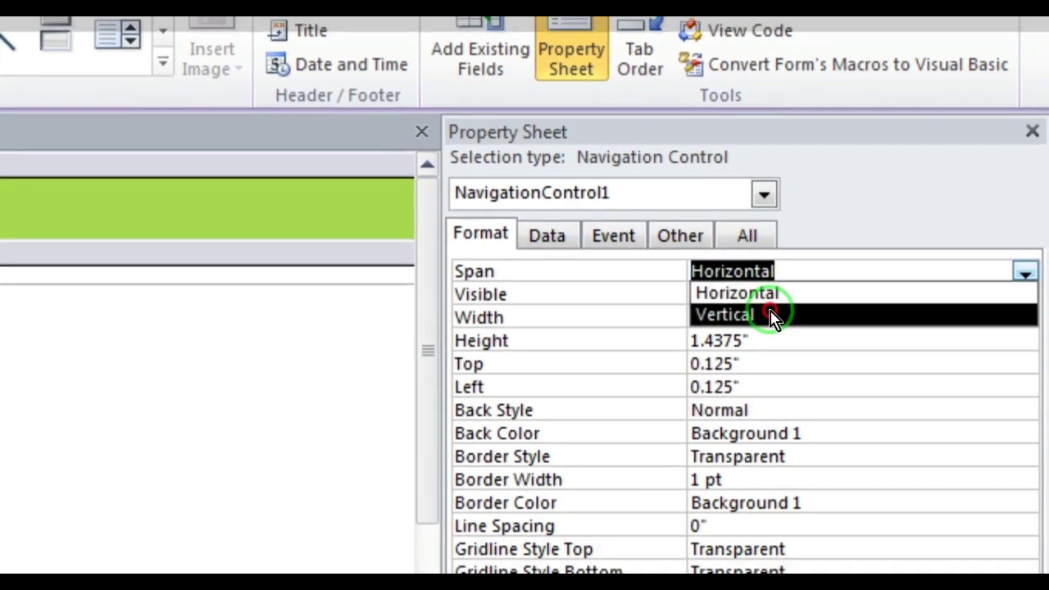
pyautogui.click(778, 328)
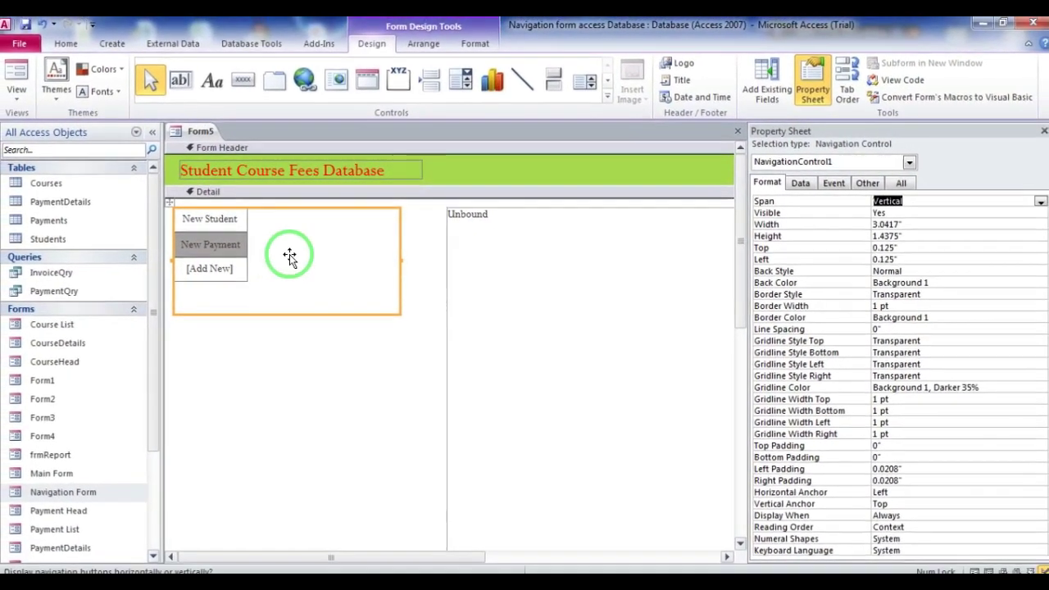
# Narrow the navigation control to about 2" wide and move the Unbound subform close beside it
pyautogui.moveTo(400, 262); pyautogui.dragTo(328, 261)
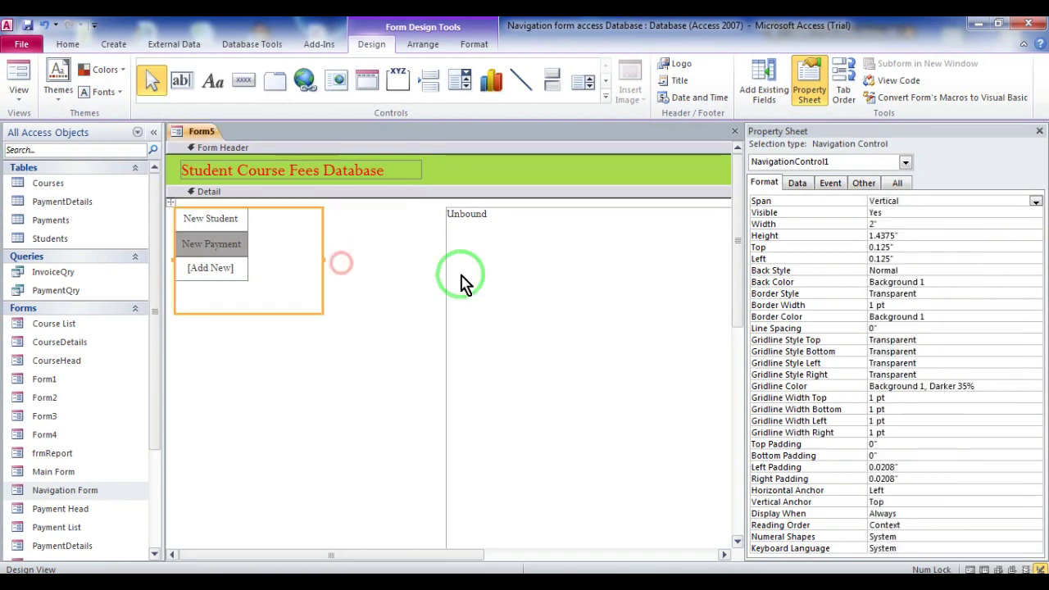
pyautogui.moveTo(485, 269); pyautogui.dragTo(372, 261)
pyautogui.click(1039, 131)
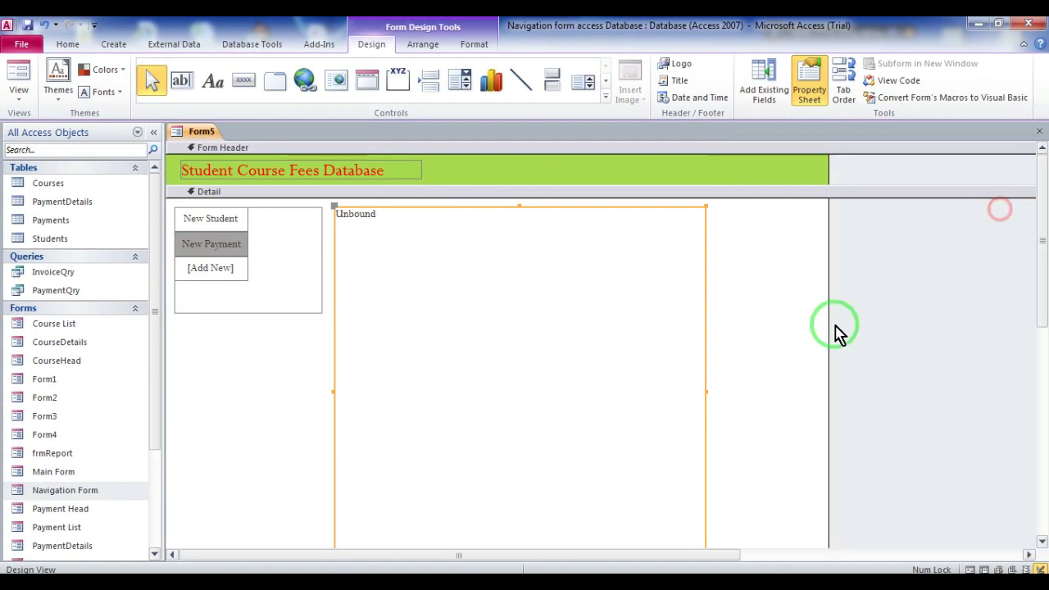
# Widen the form, and stretch the Unbound subform to about 9.29" wide, almost to the form's right edge
pyautogui.moveTo(830, 334); pyautogui.dragTo(921, 329)
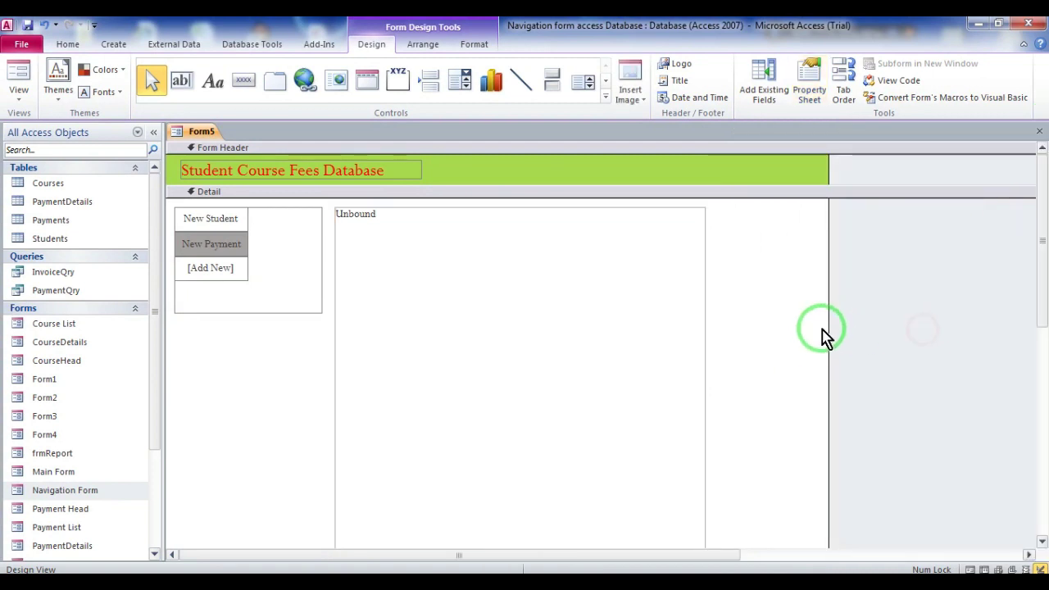
pyautogui.moveTo(829, 333); pyautogui.dragTo(1033, 328)
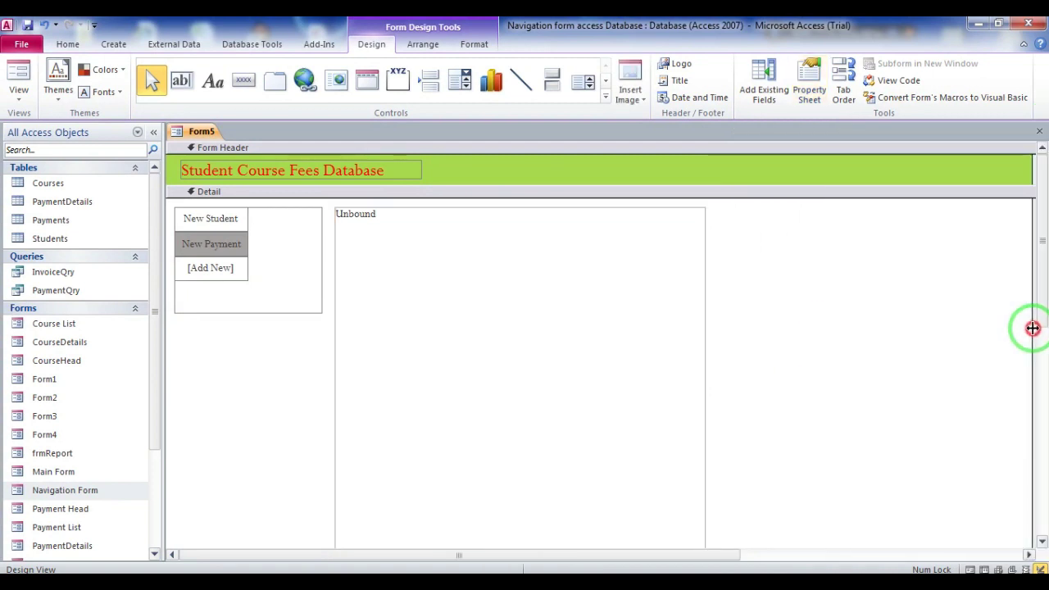
pyautogui.click(703, 324)
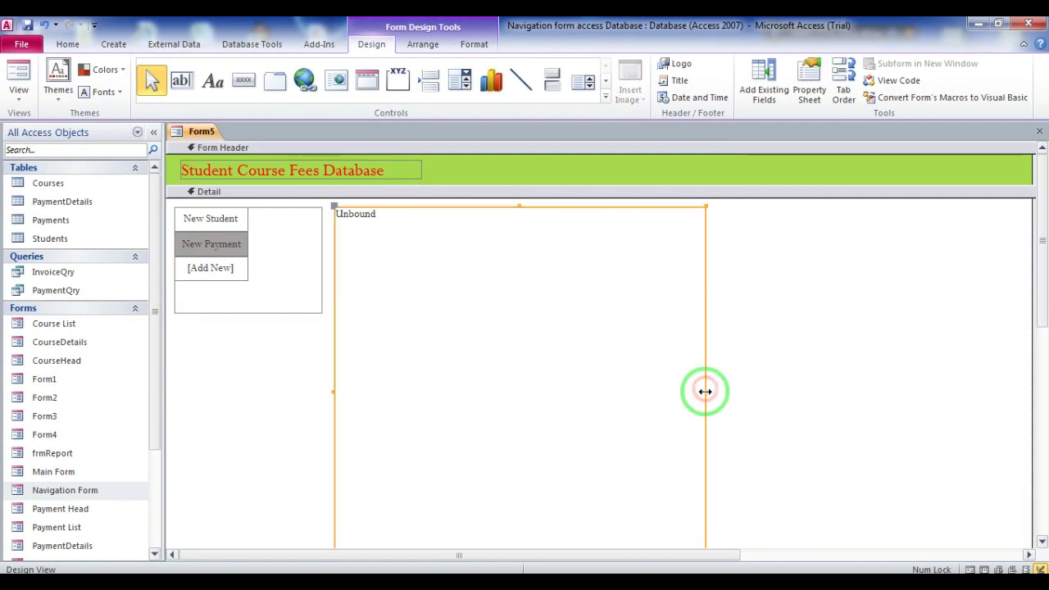
pyautogui.moveTo(704, 391); pyautogui.dragTo(1023, 367)
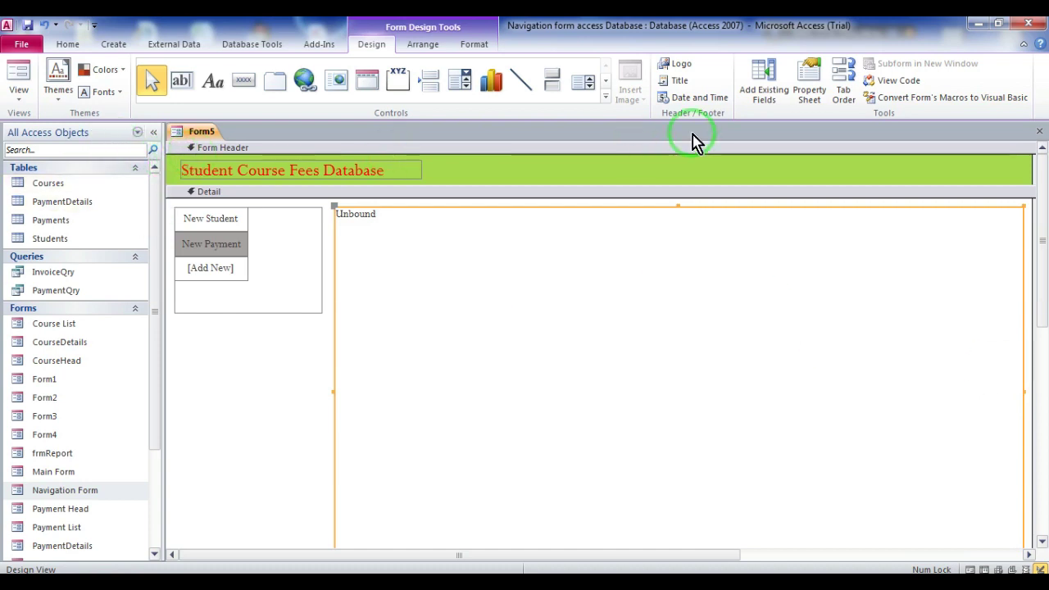
# Check the Name properties of the Unbound subform and the form header section
pyautogui.click(808, 82)
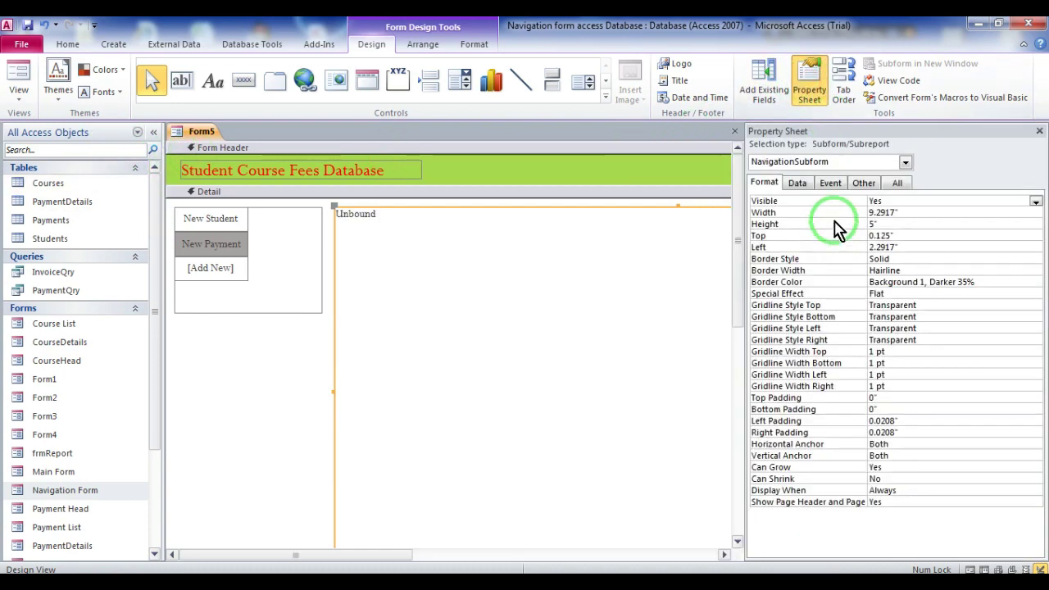
pyautogui.click(863, 182)
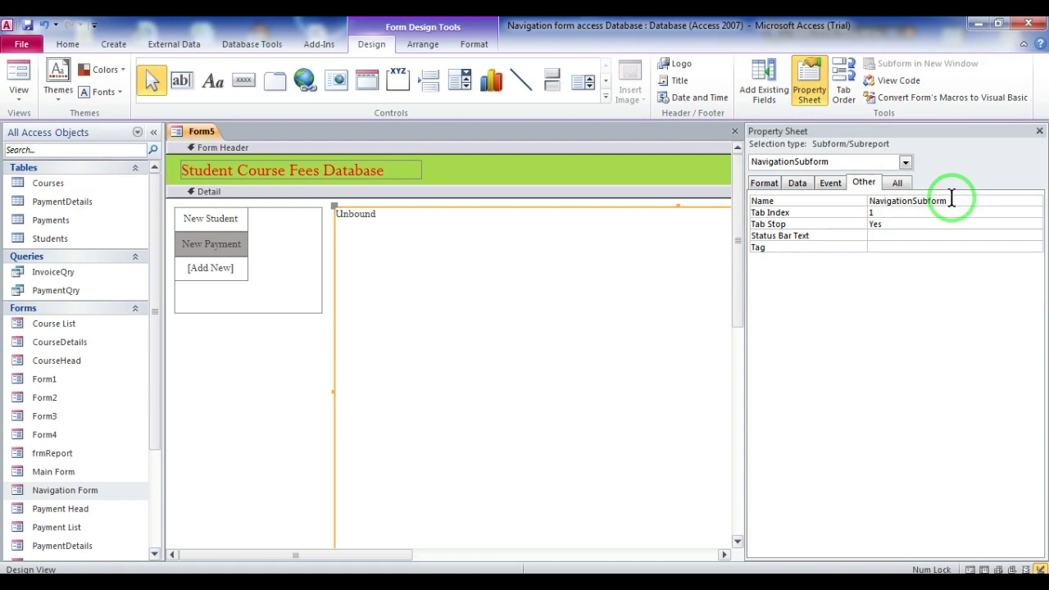
pyautogui.click(261, 193)
pyautogui.click(423, 148)
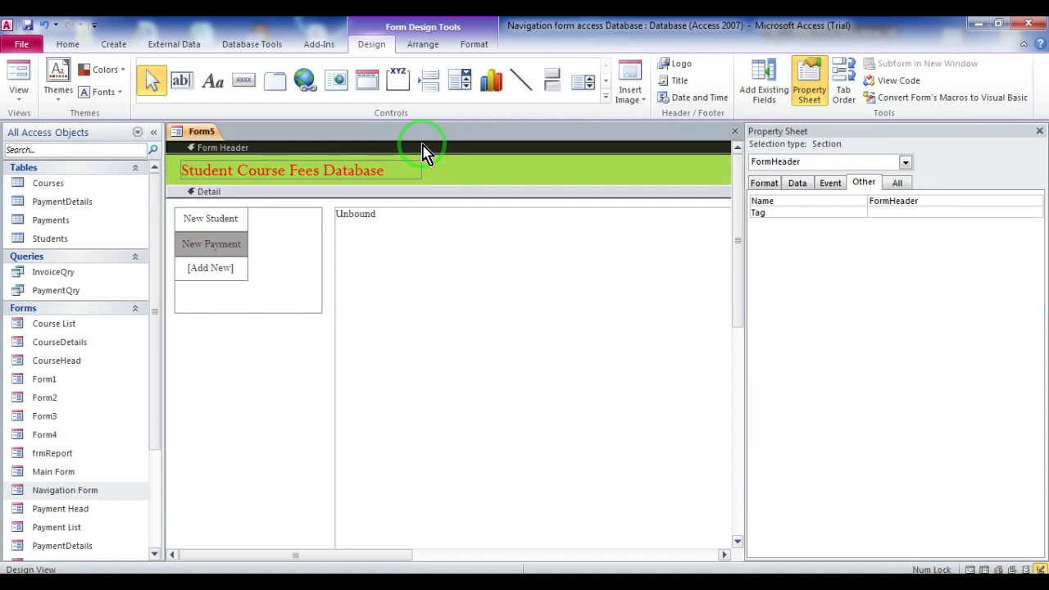
pyautogui.click(258, 264)
pyautogui.press('F4')
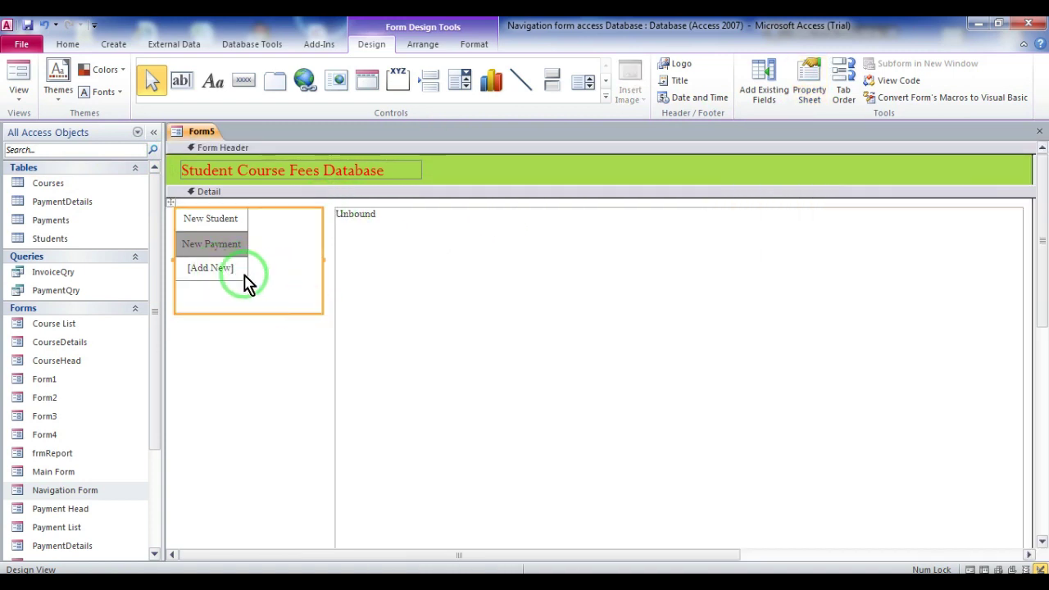
pyautogui.click(234, 270)
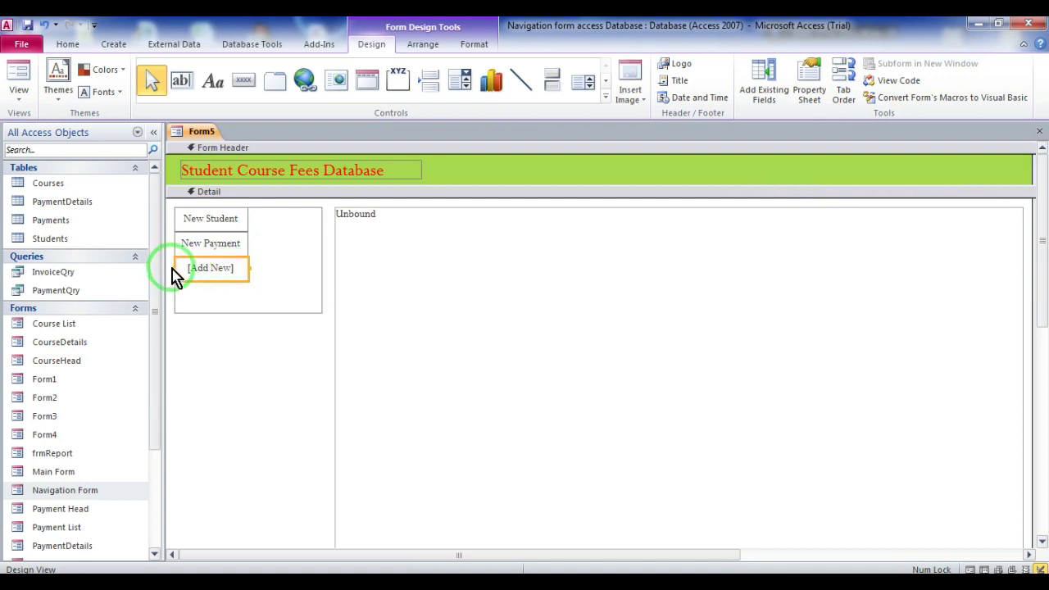
pyautogui.click(237, 268)
pyautogui.click(246, 272)
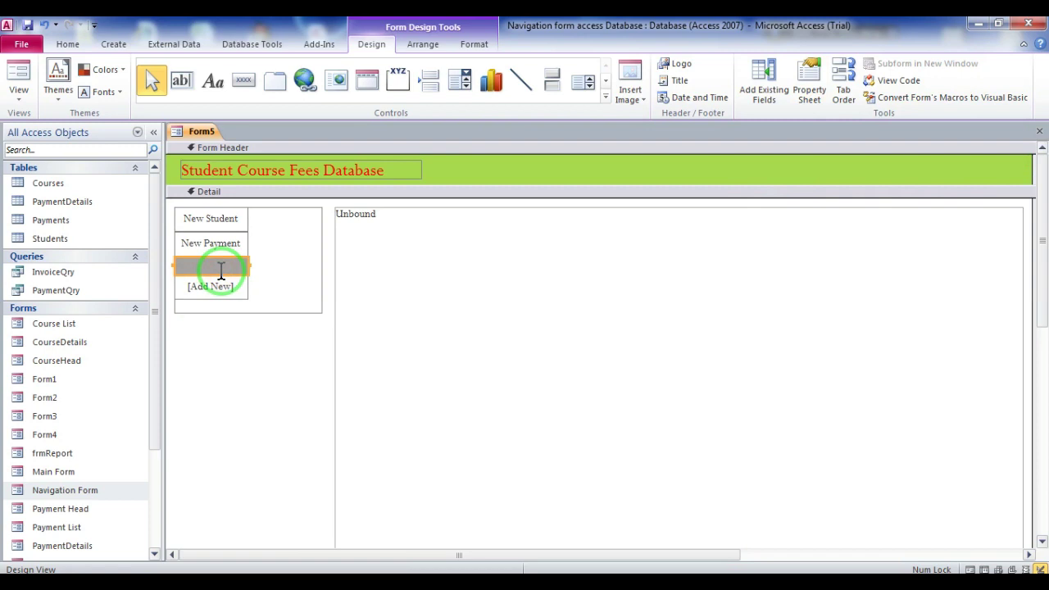
pyautogui.click(223, 278)
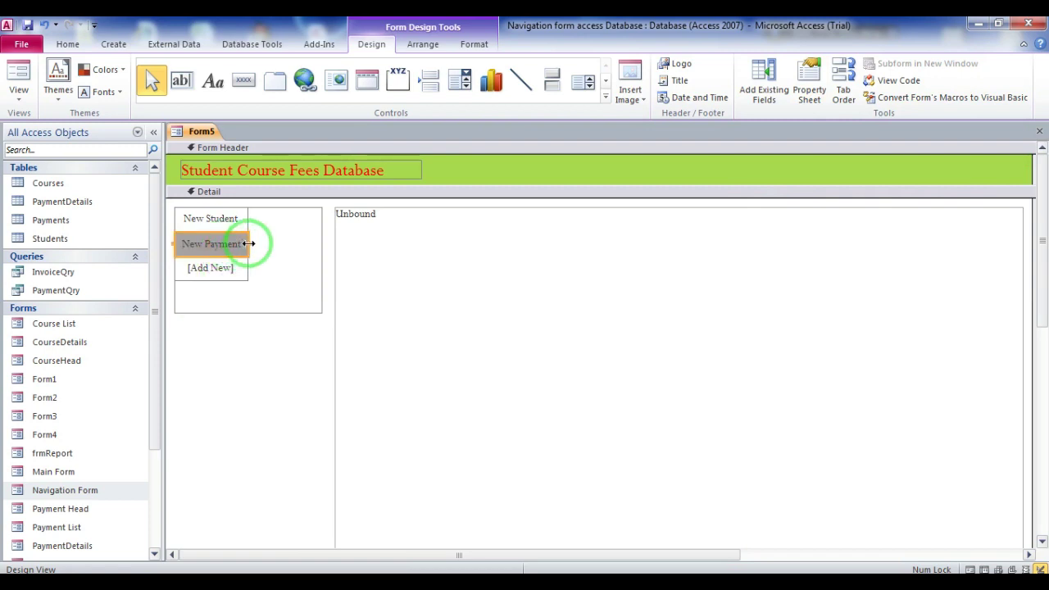
# Widen the navigation buttons to most of the control's width and lower the New Student button's upper edge slightly
pyautogui.moveTo(248, 243); pyautogui.dragTo(291, 243)
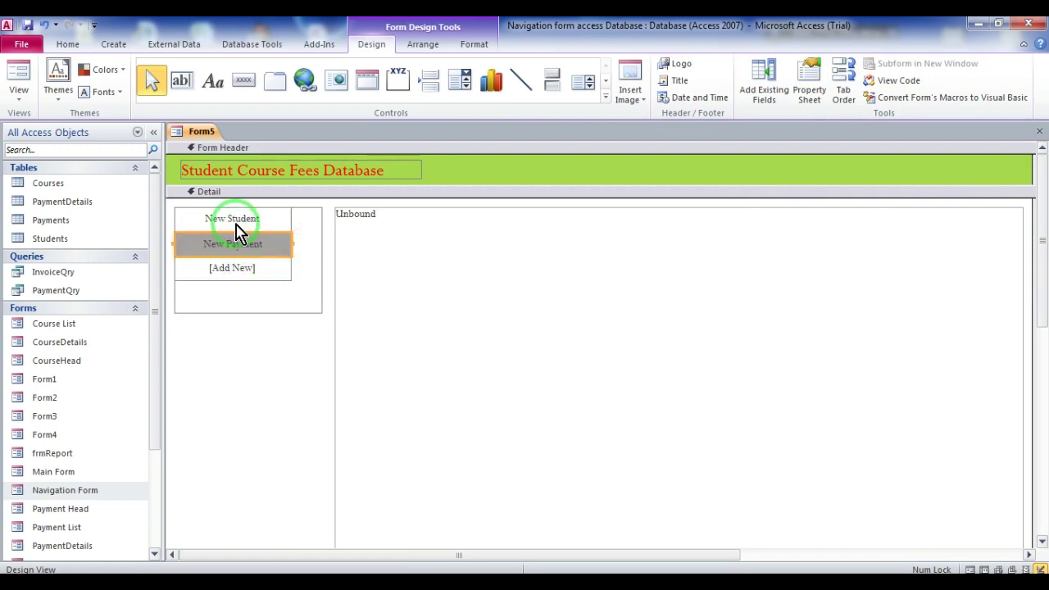
pyautogui.click(234, 222)
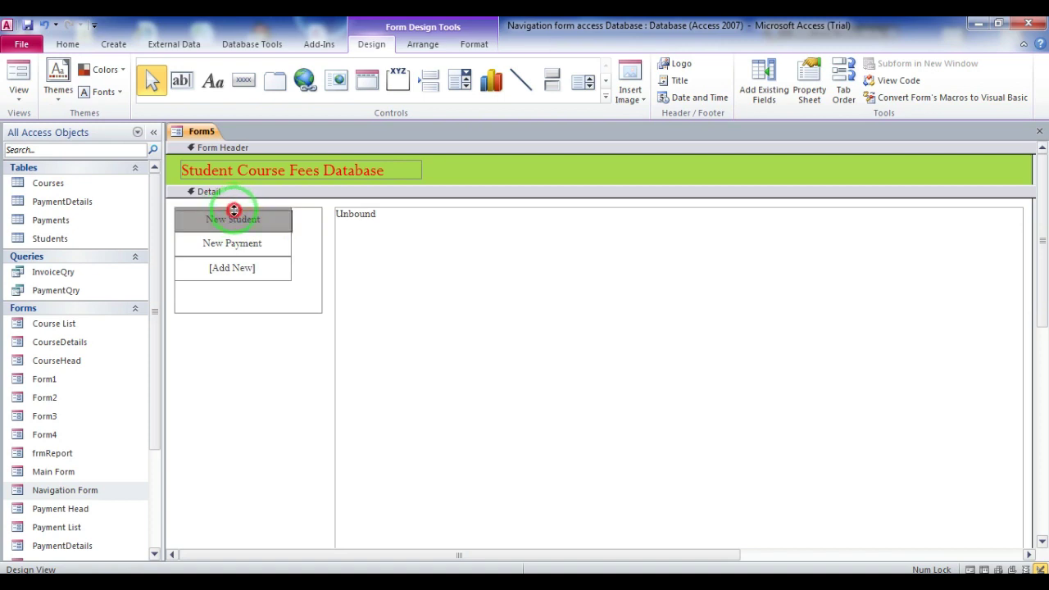
pyautogui.click(234, 210)
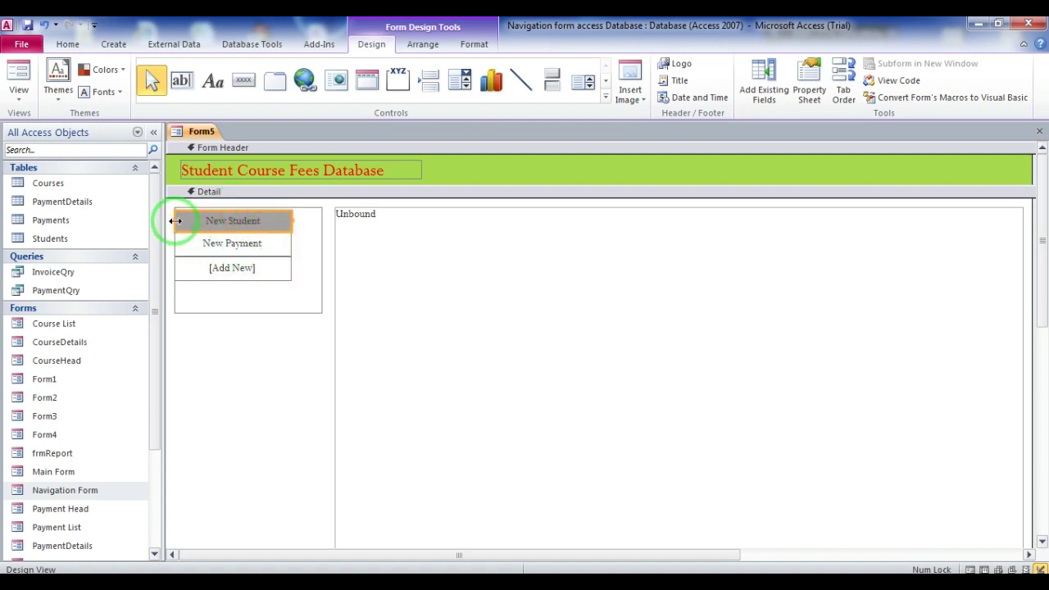
# Inset the navigation buttons' left edge slightly and stretch the navigation control to about 4.21" high
pyautogui.moveTo(176, 221); pyautogui.dragTo(188, 221)
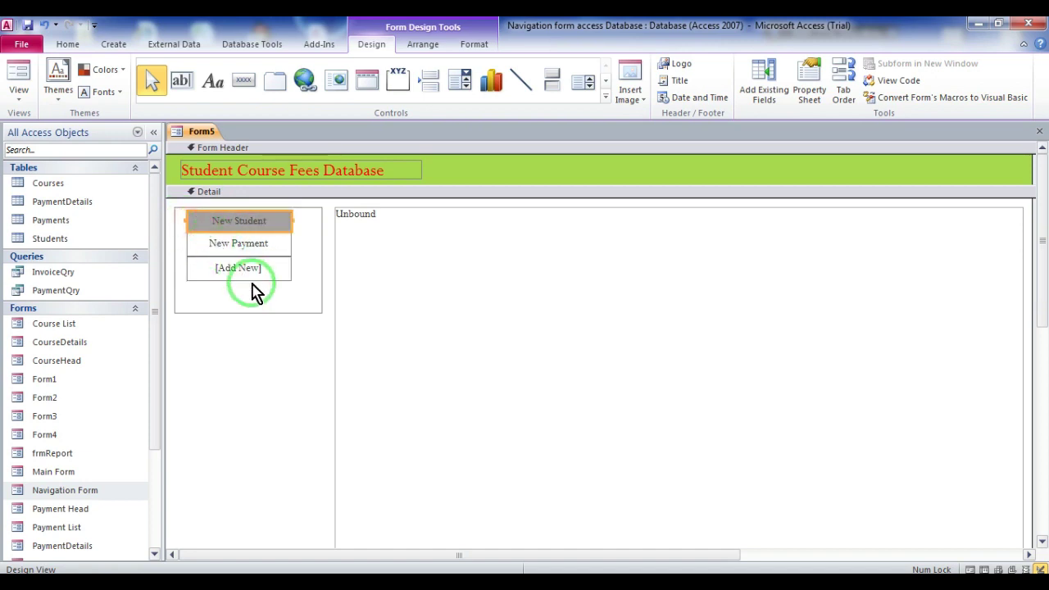
pyautogui.doubleClick(243, 316)
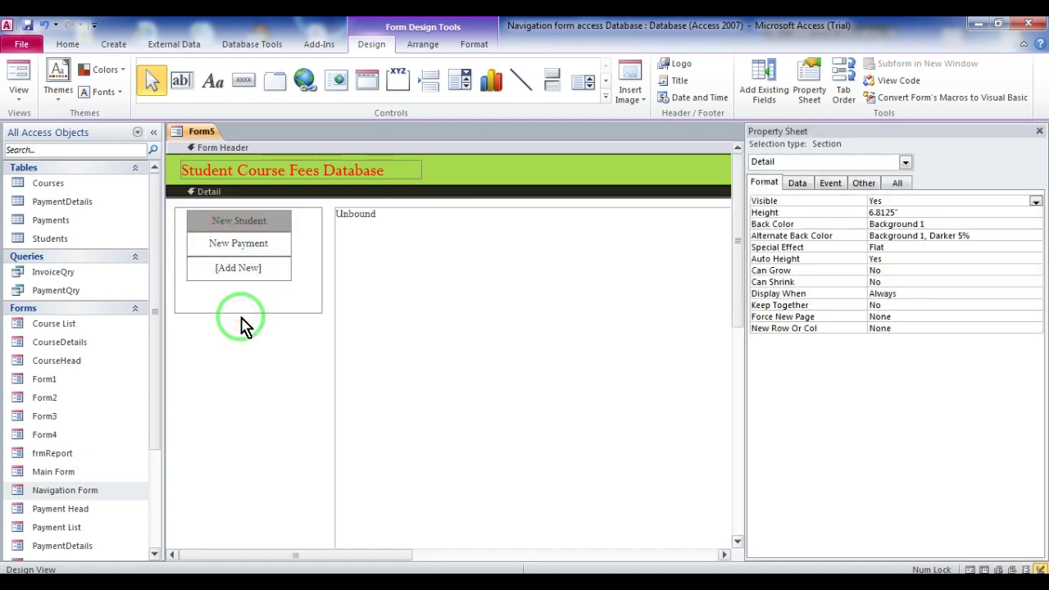
pyautogui.click(248, 309)
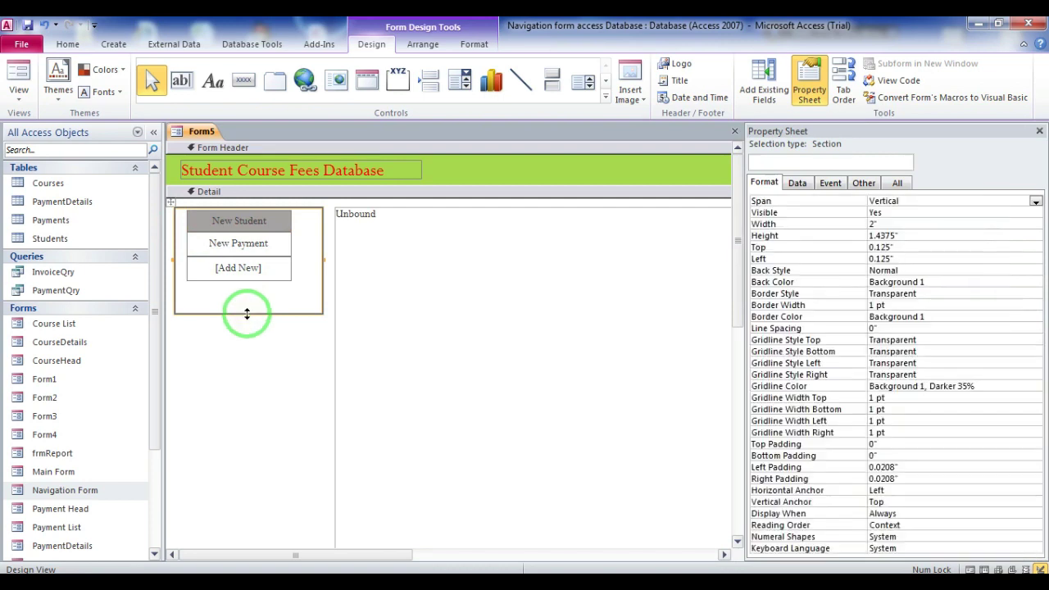
pyautogui.moveTo(247, 314); pyautogui.dragTo(250, 518)
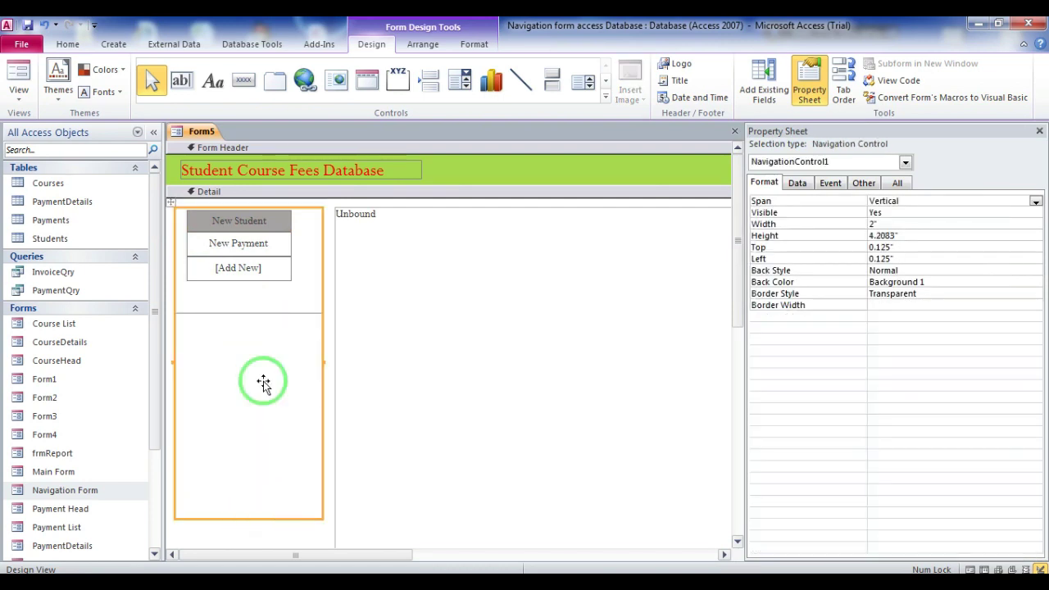
# Move the navigation buttons' left edge inward from the control's border, making the buttons about 1.21" wide
pyautogui.click(228, 219)
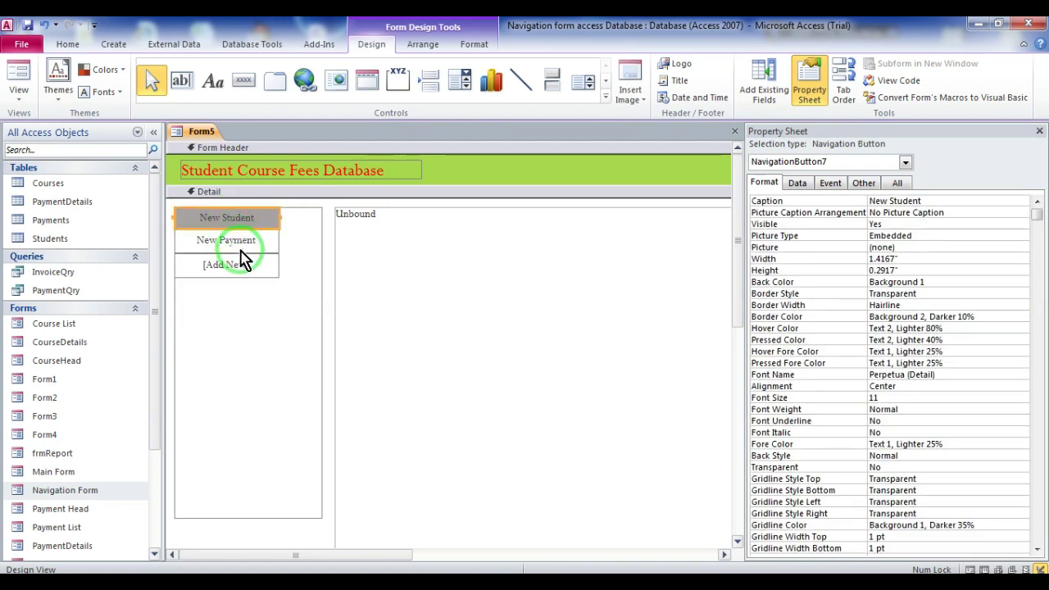
pyautogui.click(230, 270)
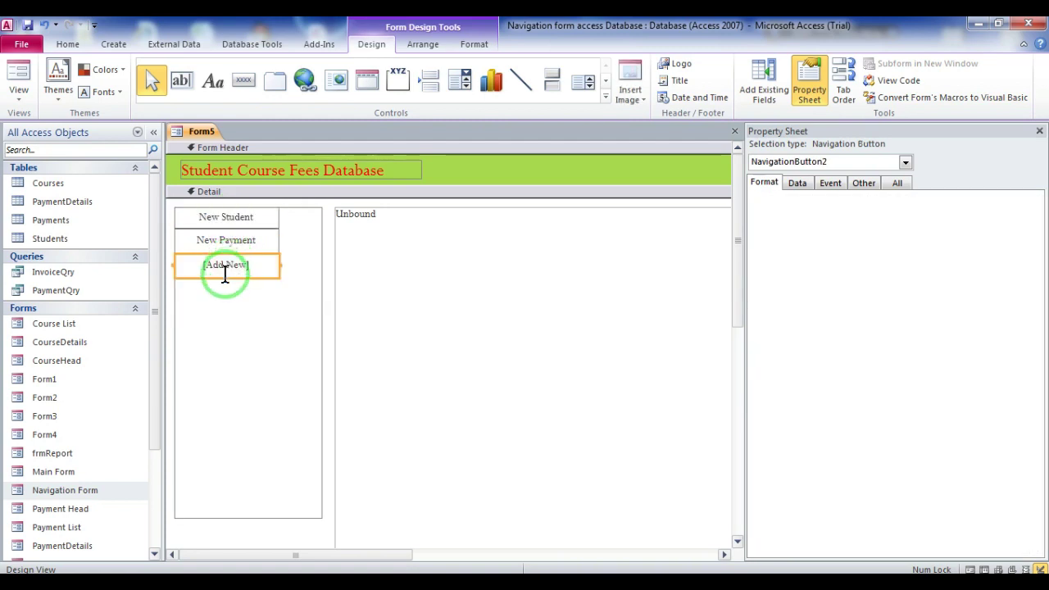
pyautogui.moveTo(175, 265); pyautogui.dragTo(188, 266)
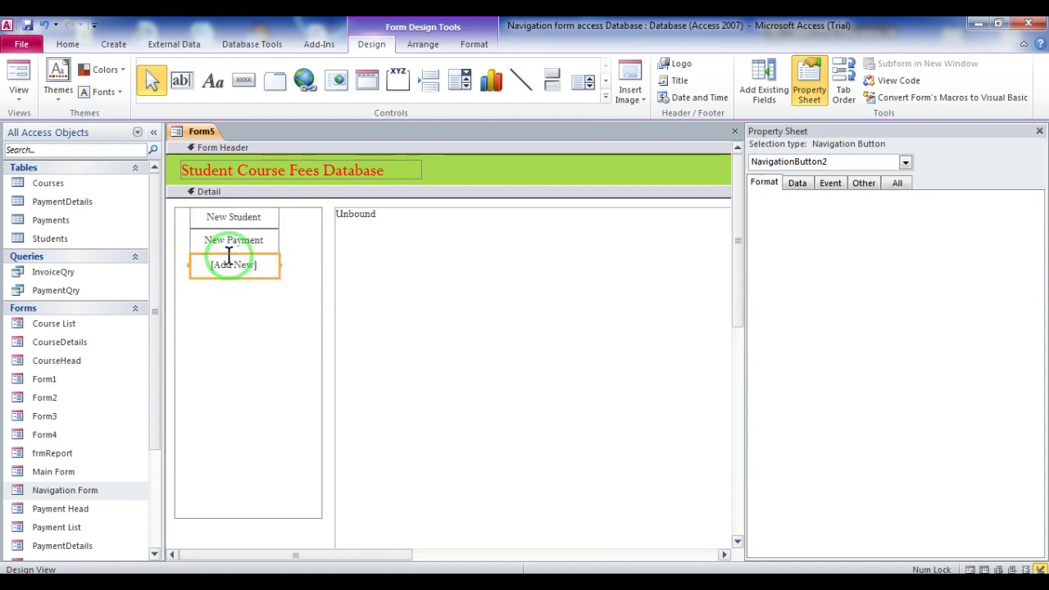
# Enlarge the [Add New] and New Payment buttons' heights, and lower New Student's upper edge until it is about 0.38" high
pyautogui.moveTo(232, 278); pyautogui.dragTo(232, 319)
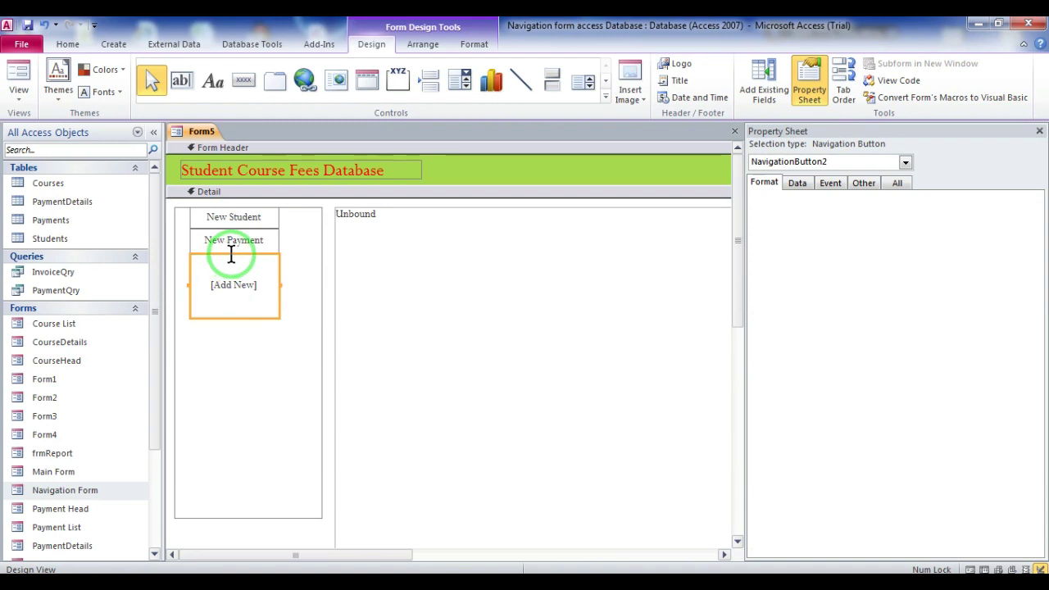
pyautogui.moveTo(232, 254); pyautogui.dragTo(231, 285)
pyautogui.click(240, 255)
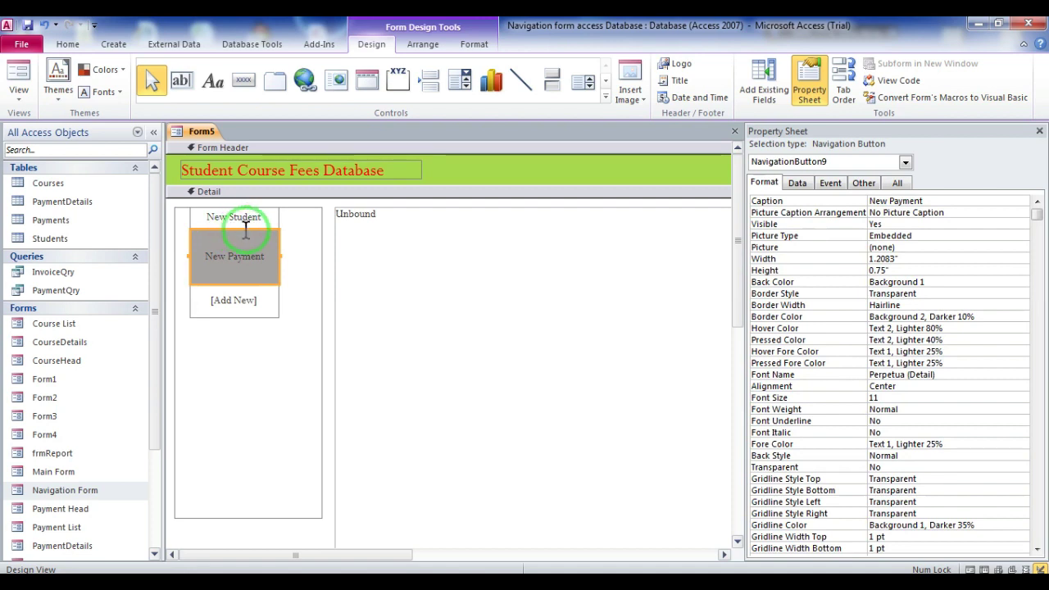
pyautogui.moveTo(234, 230); pyautogui.dragTo(234, 253)
pyautogui.click(241, 213)
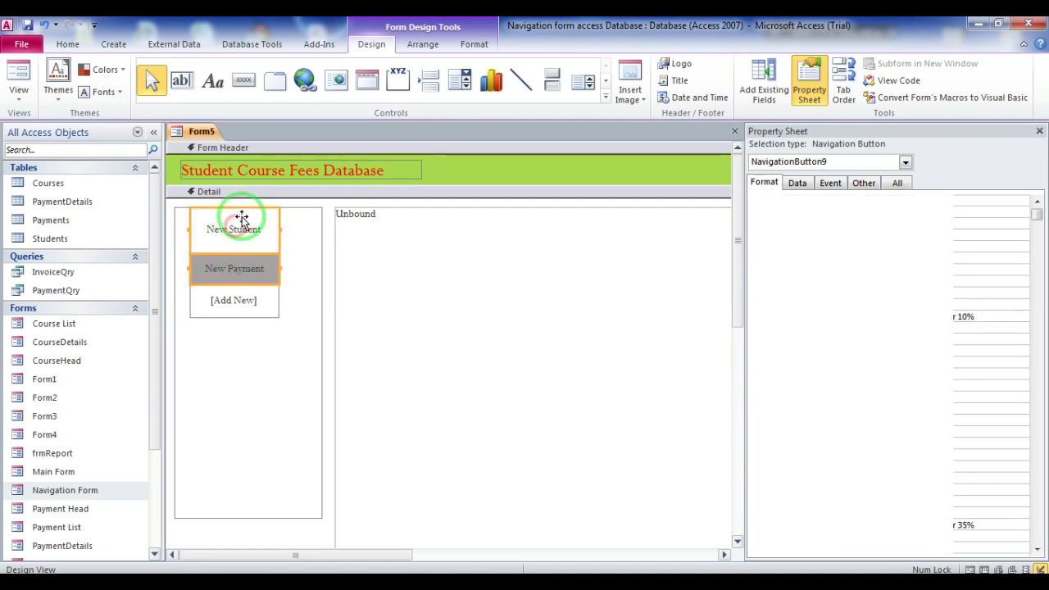
pyautogui.moveTo(235, 207); pyautogui.dragTo(234, 224)
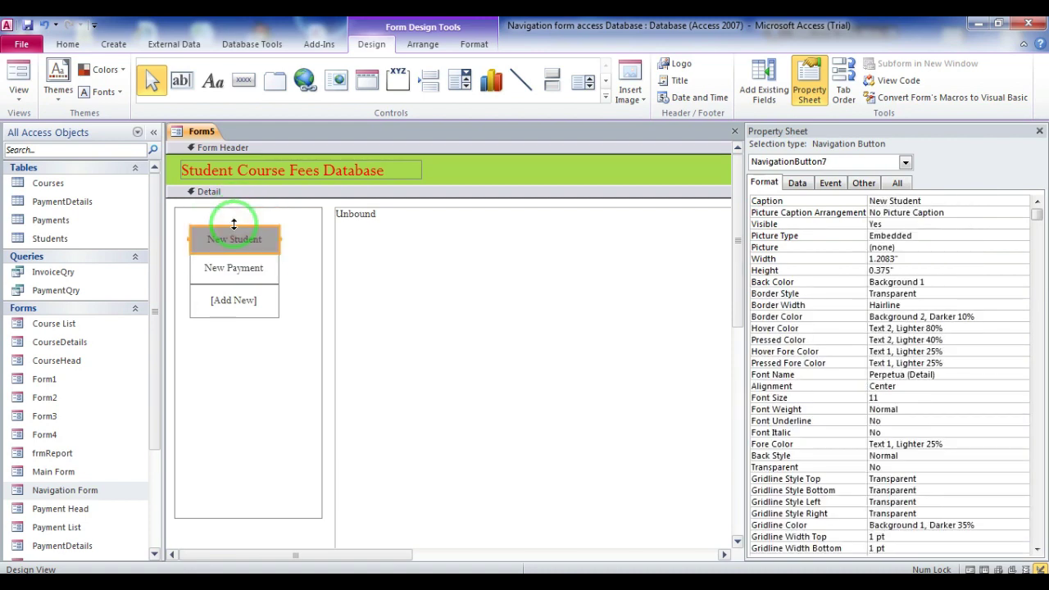
# Apply the light red quick style from the fourth row to the New Student button and widen the buttons to about 1.46"
pyautogui.click(252, 364)
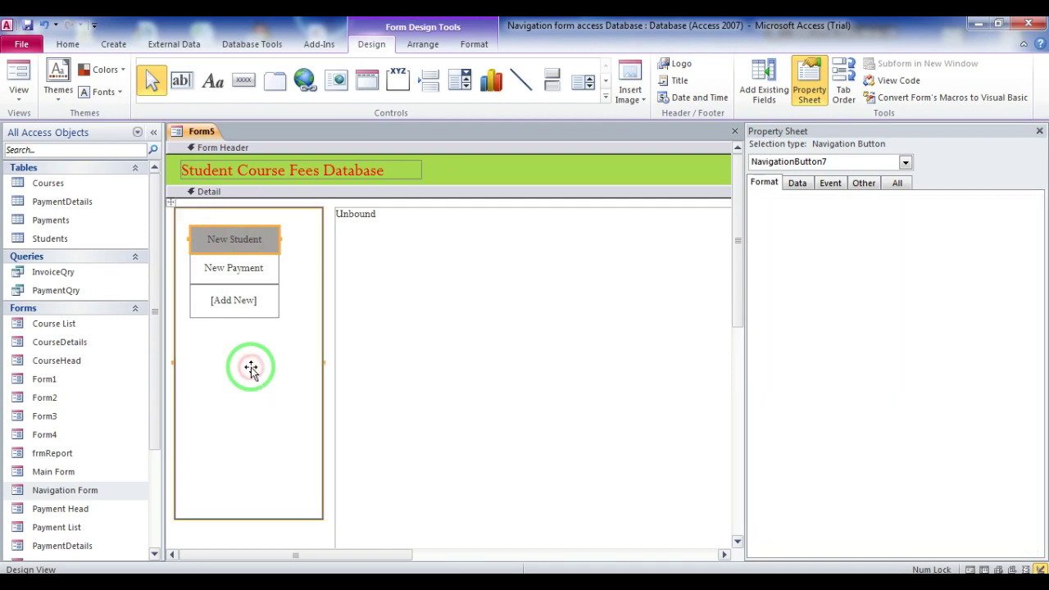
pyautogui.click(248, 243)
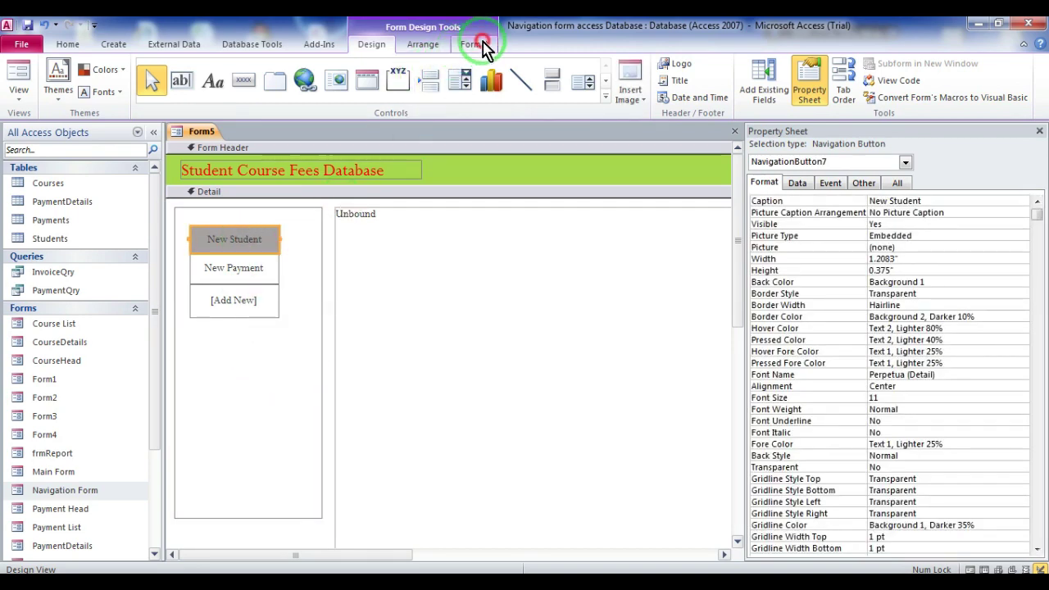
pyautogui.click(476, 45)
pyautogui.click(512, 92)
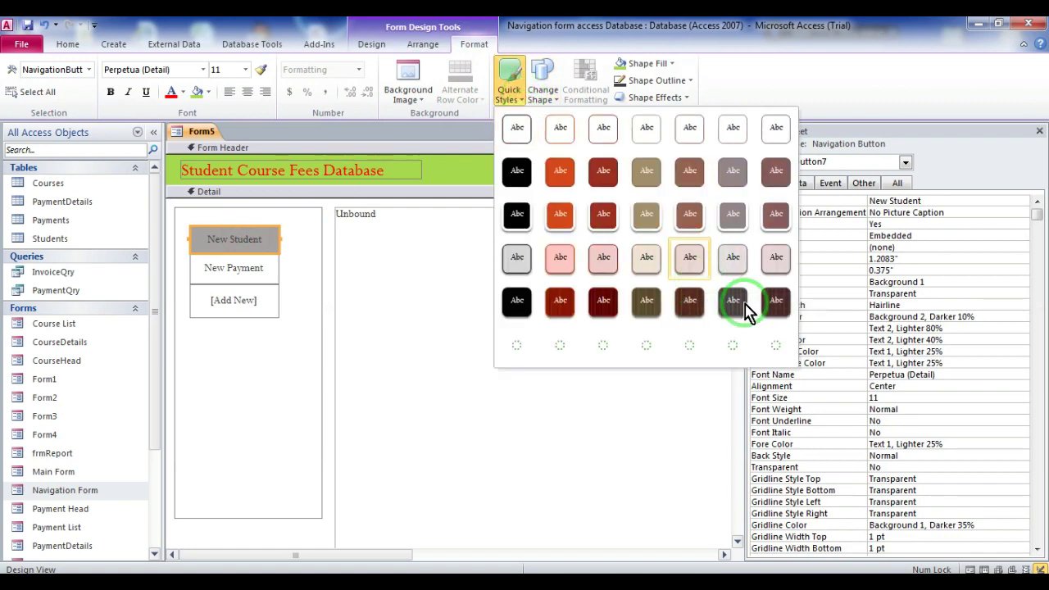
pyautogui.click(560, 261)
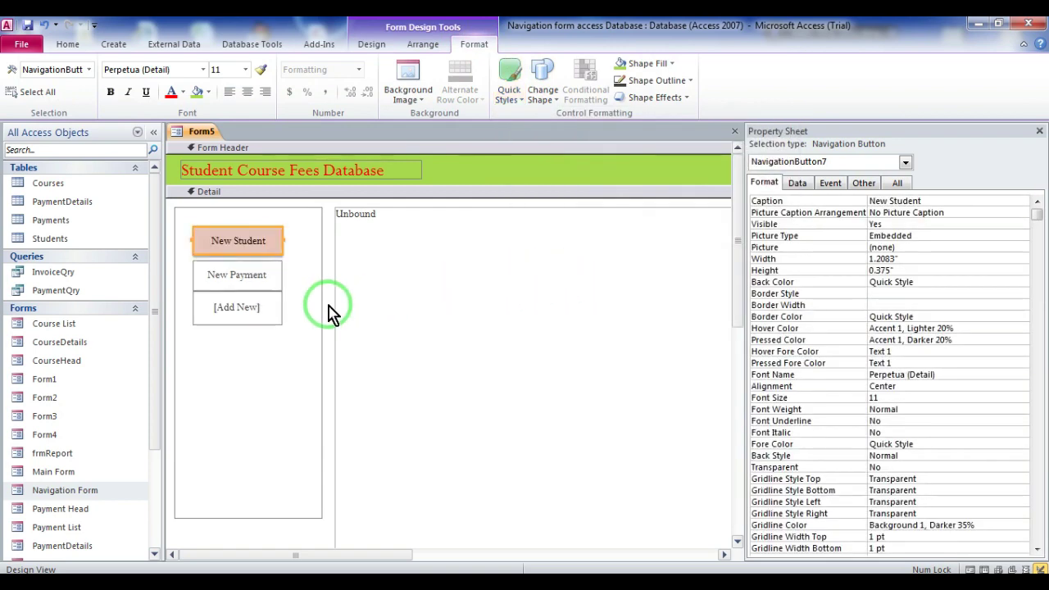
pyautogui.moveTo(284, 238); pyautogui.dragTo(302, 240)
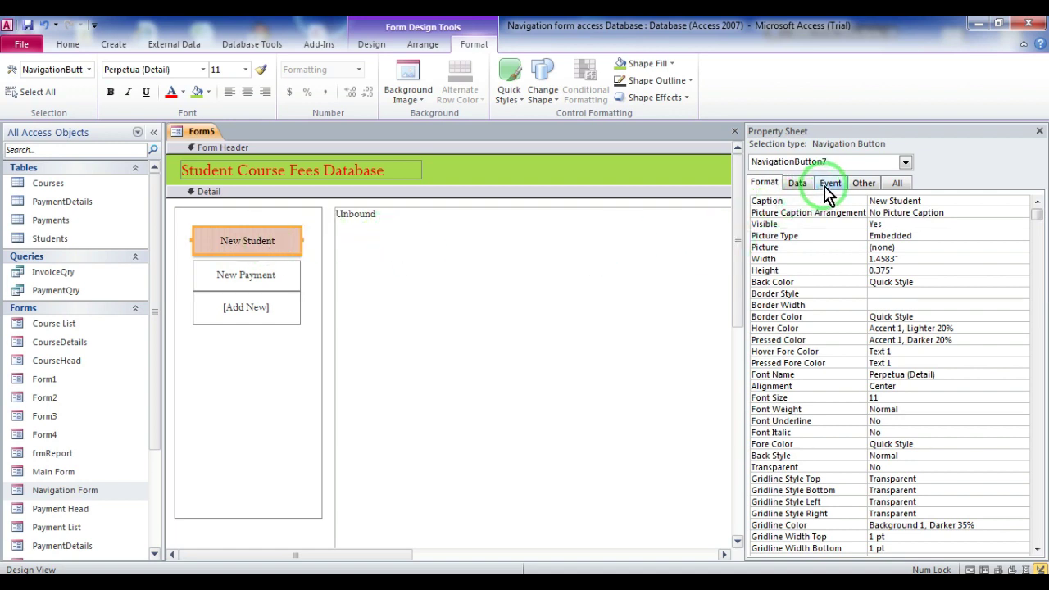
# Set the New Student button's Navigation Target Name to StudentDetails and preview its form in the subform area
pyautogui.click(799, 182)
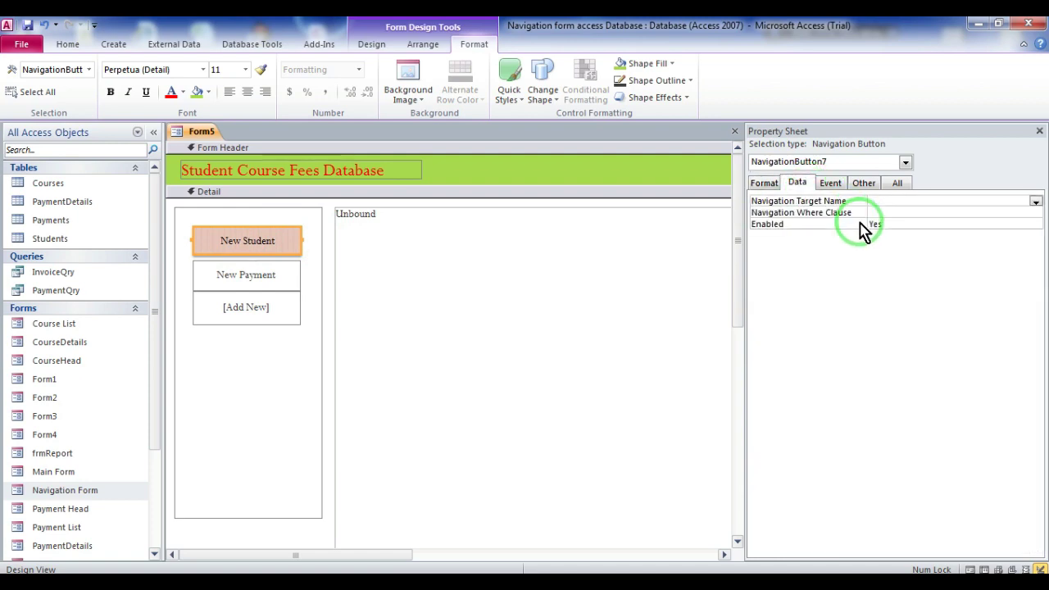
pyautogui.click(898, 201)
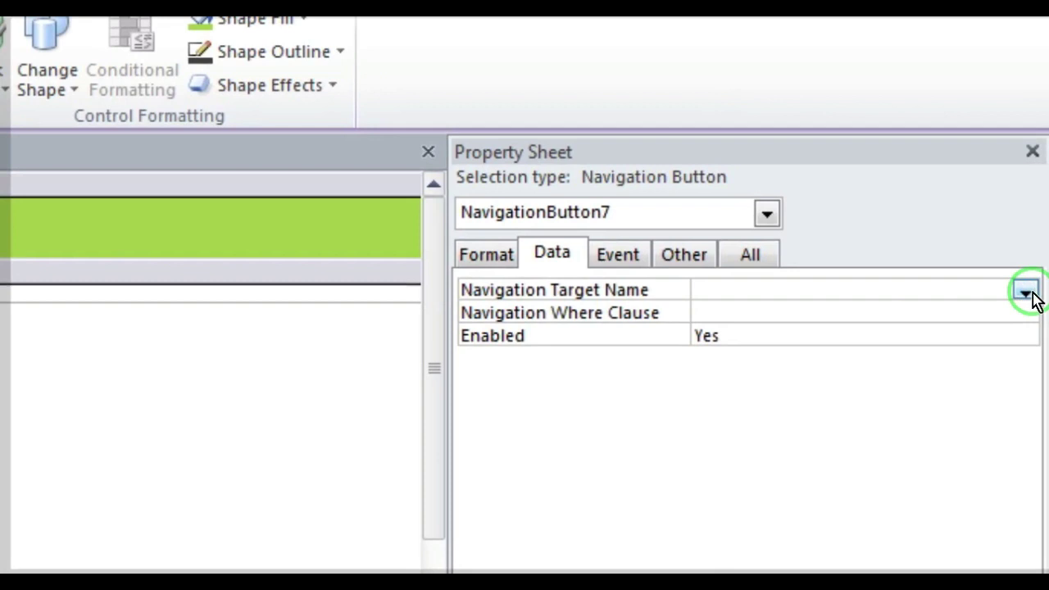
pyautogui.click(1026, 294)
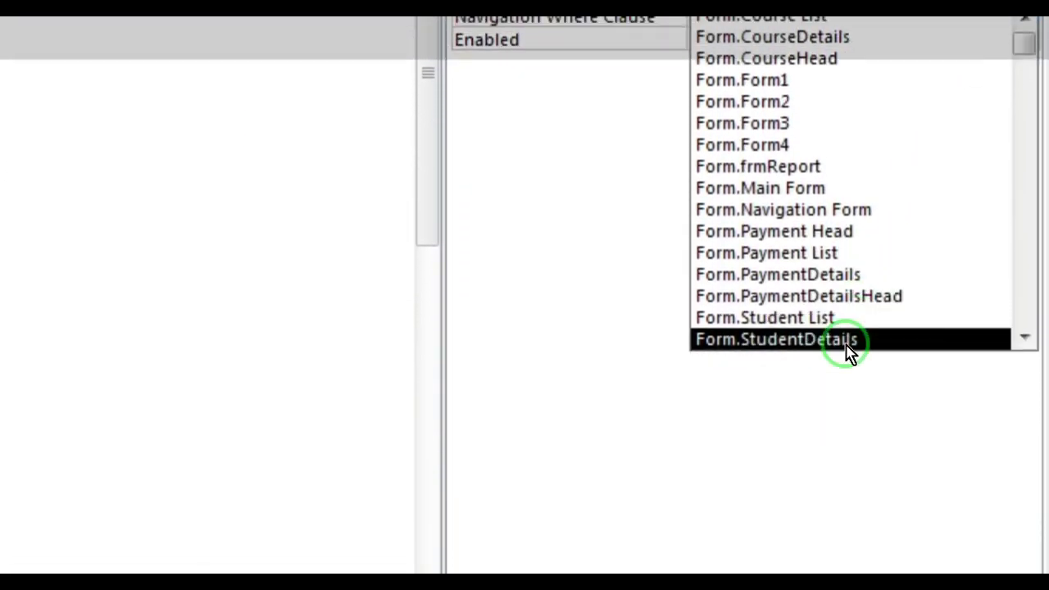
pyautogui.click(844, 375)
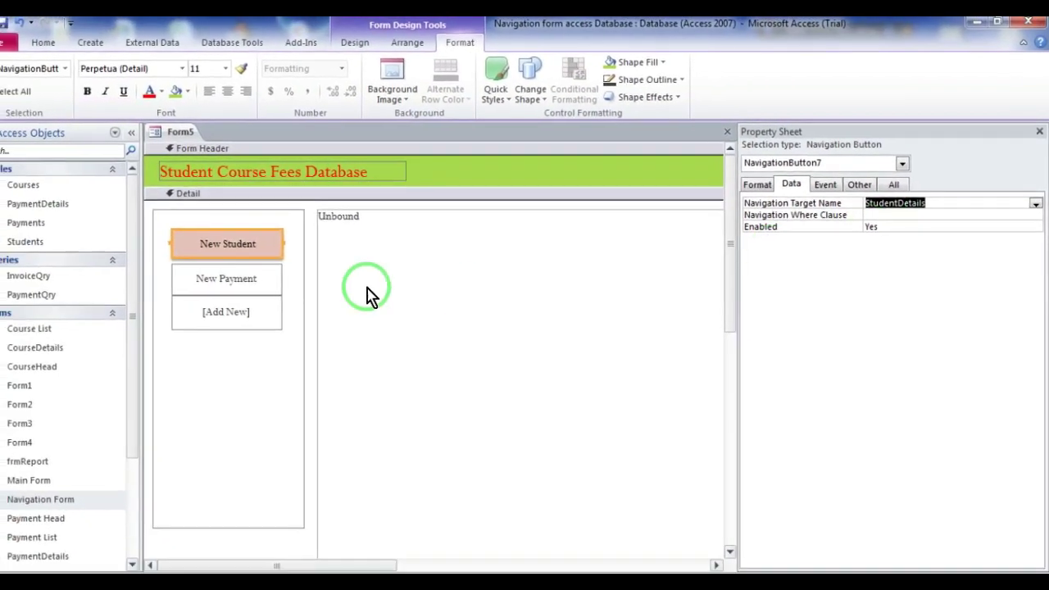
pyautogui.click(243, 280)
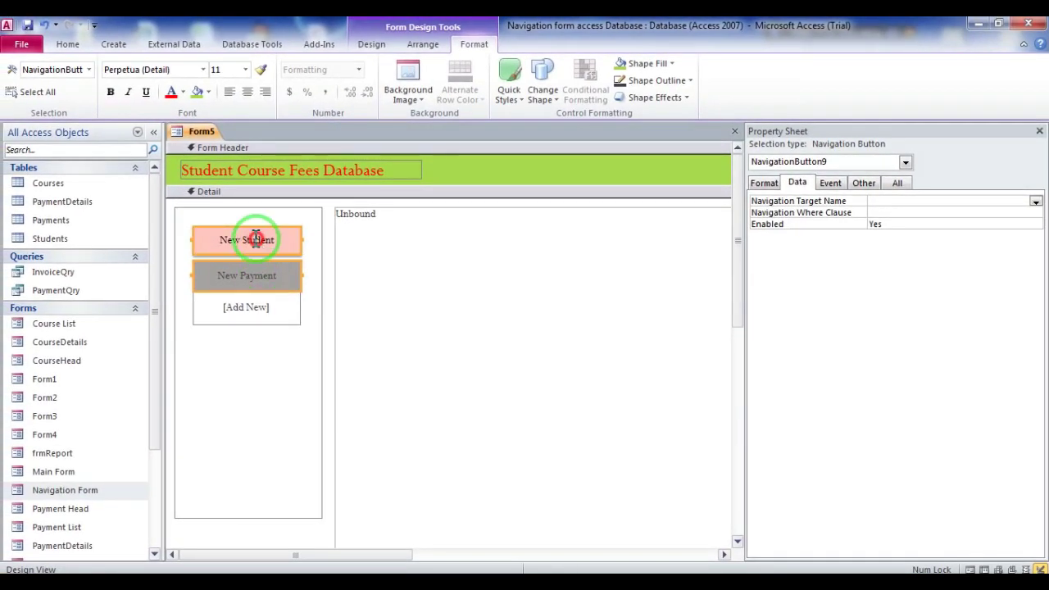
pyautogui.click(256, 238)
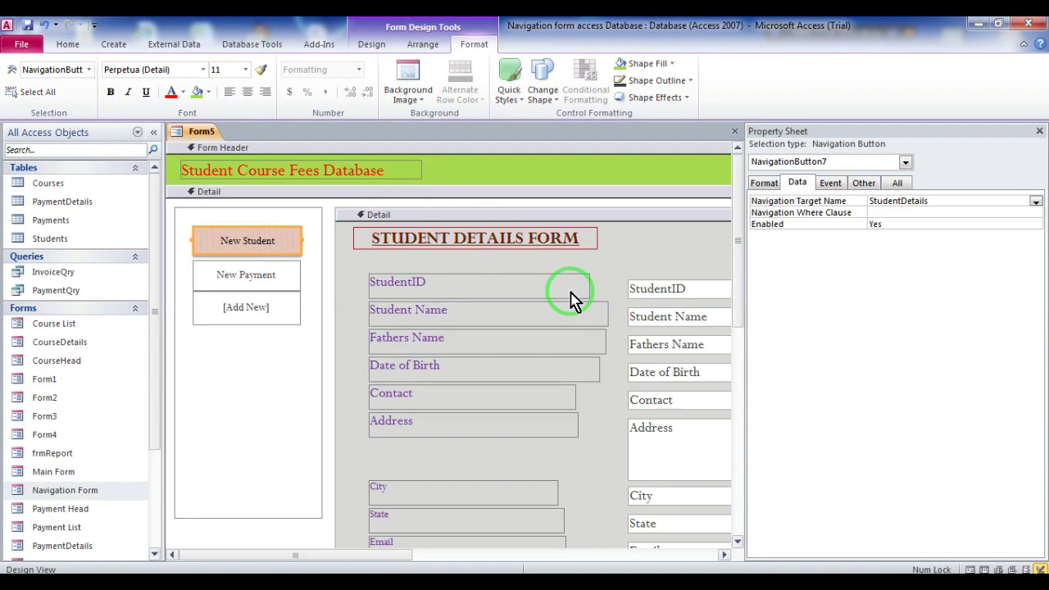
# Set the New Payment button's Navigation Target Name to PaymentDetails and preview the New Student and New Payment forms
pyautogui.click(258, 279)
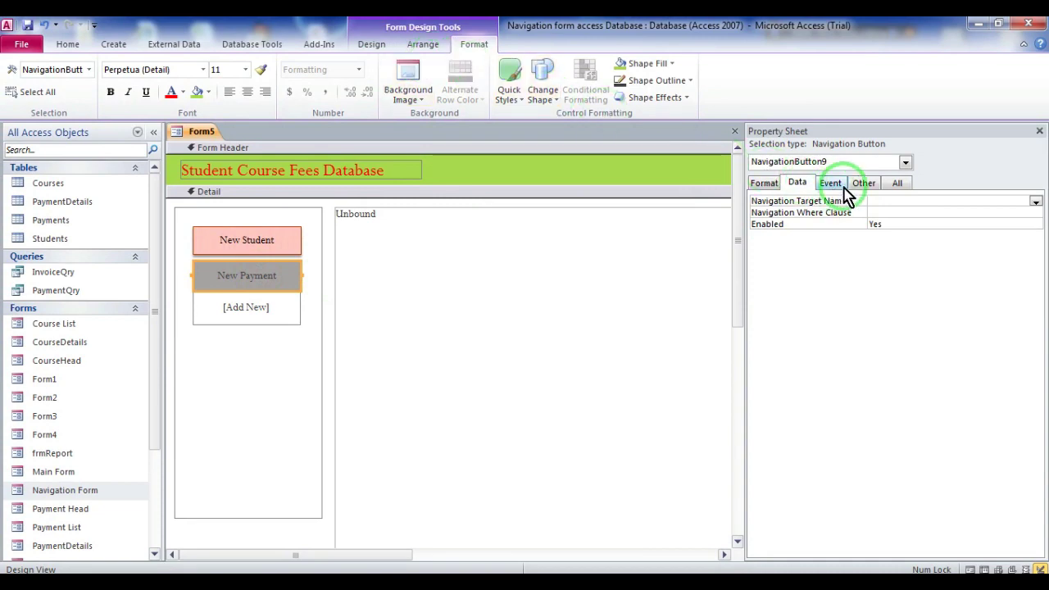
pyautogui.click(891, 200)
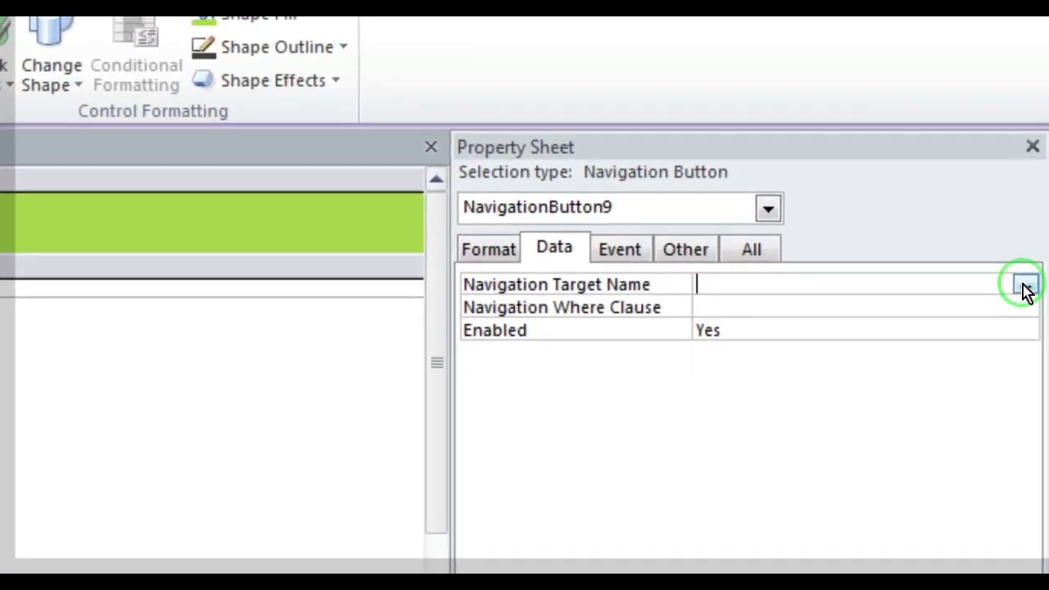
pyautogui.click(1024, 284)
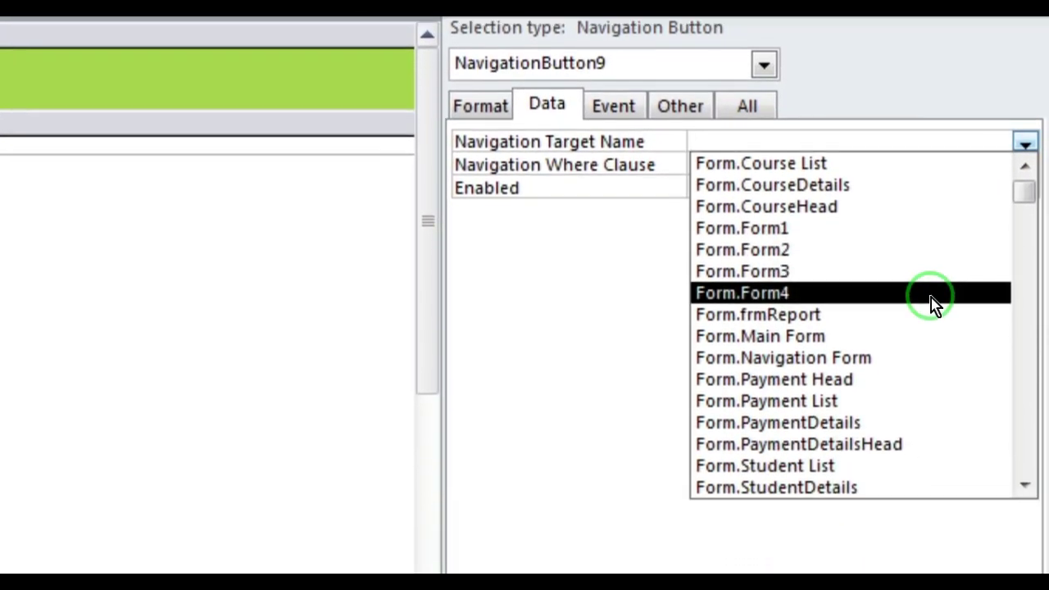
pyautogui.click(862, 422)
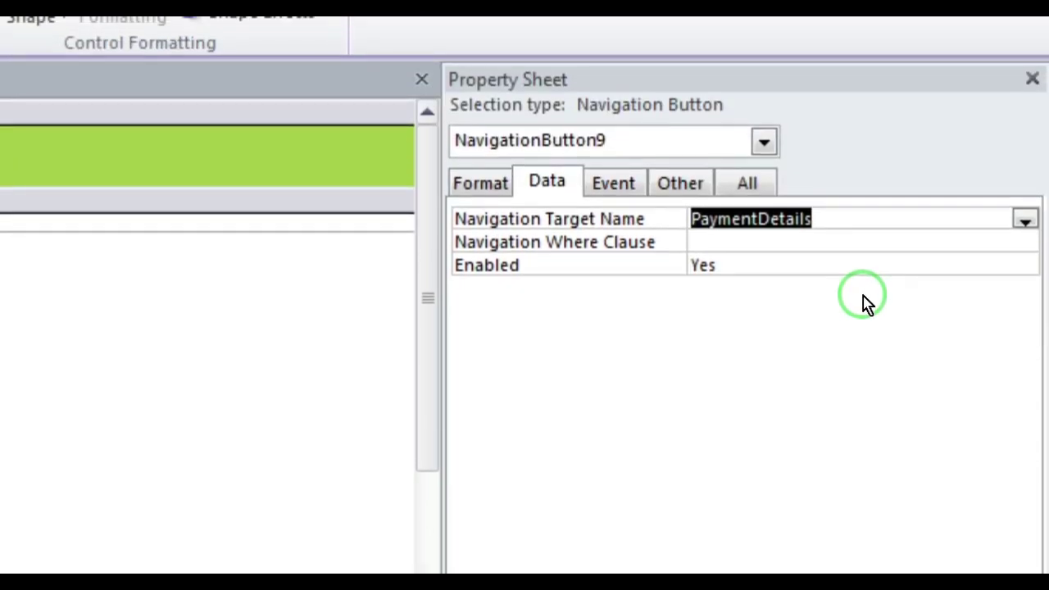
pyautogui.click(278, 241)
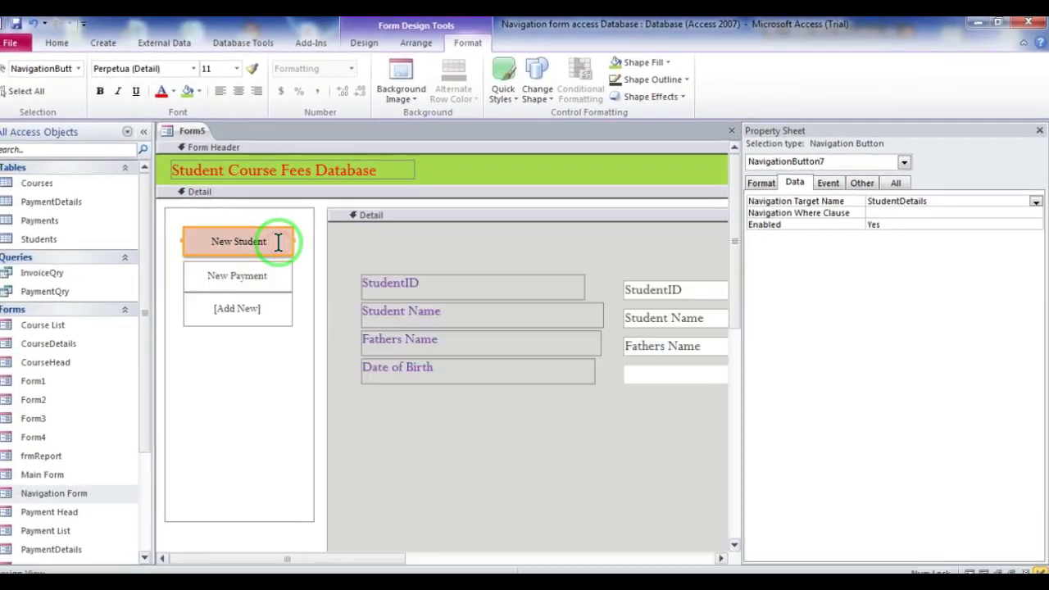
pyautogui.click(243, 282)
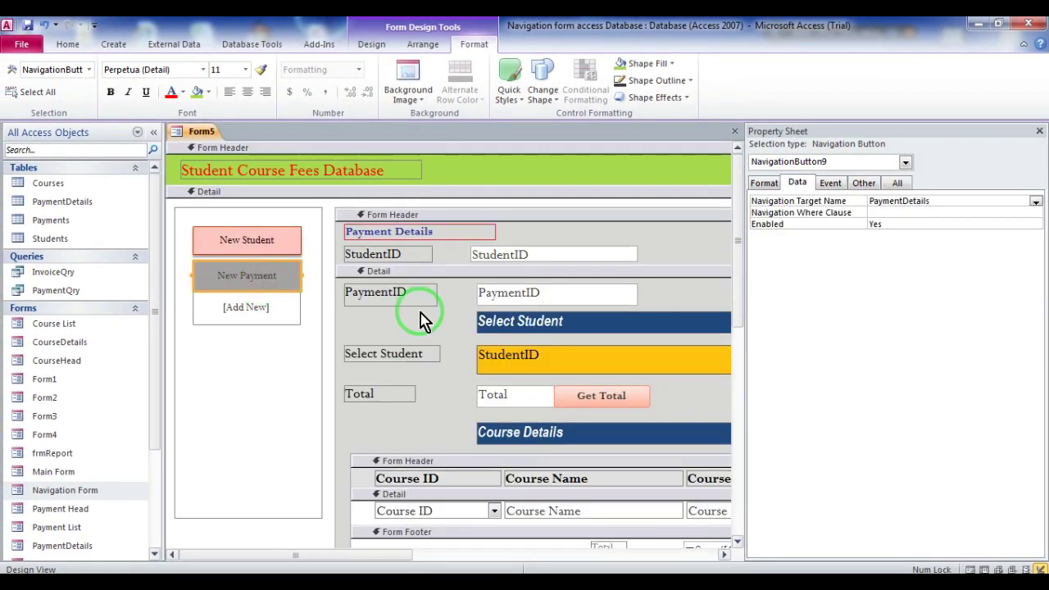
# Add a third navigation button captioned View Payments below New Payment
pyautogui.click(250, 315)
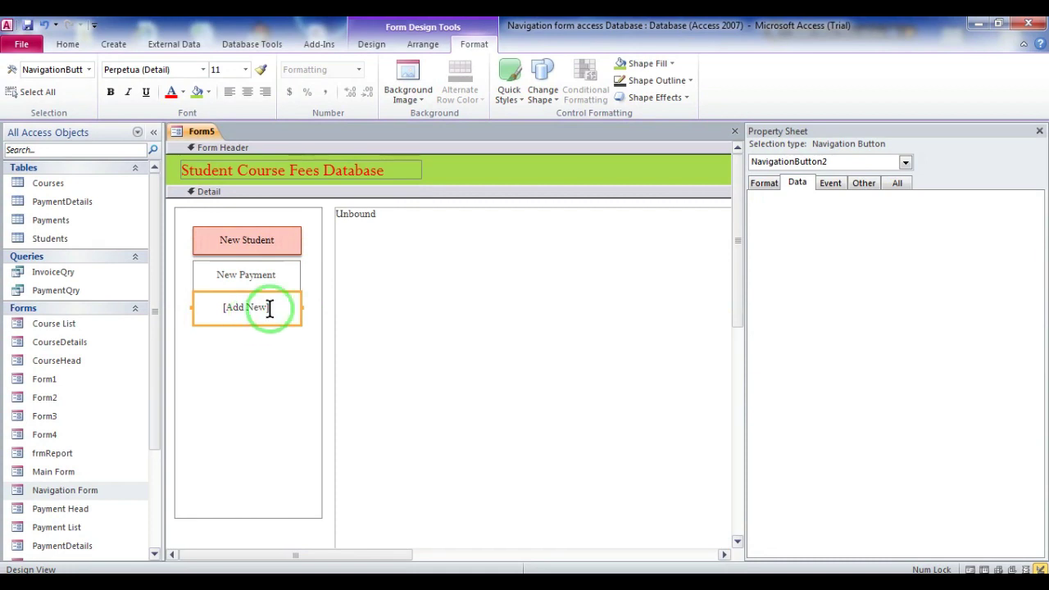
pyautogui.click(278, 304)
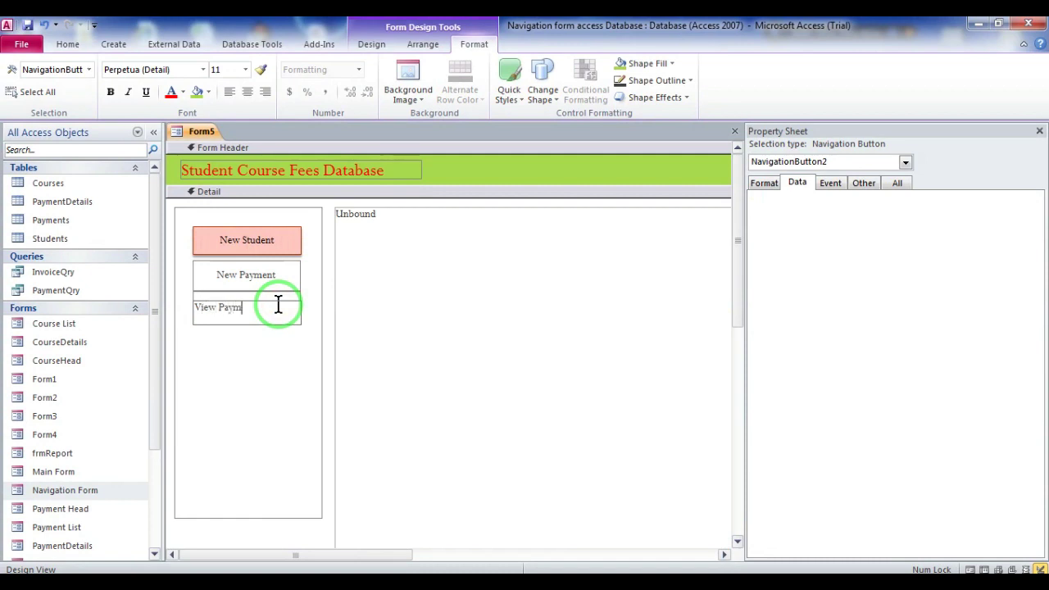
pyautogui.click(227, 375)
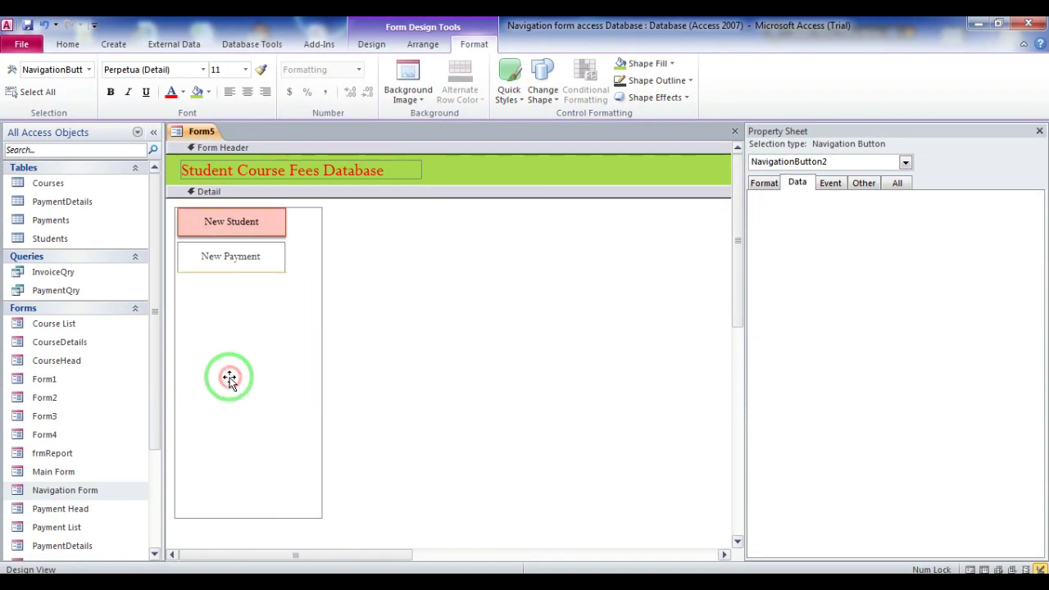
# Set the View Payments button's Navigation Target Name to Payment List, and preview the New Payment button's form again
pyautogui.click(238, 289)
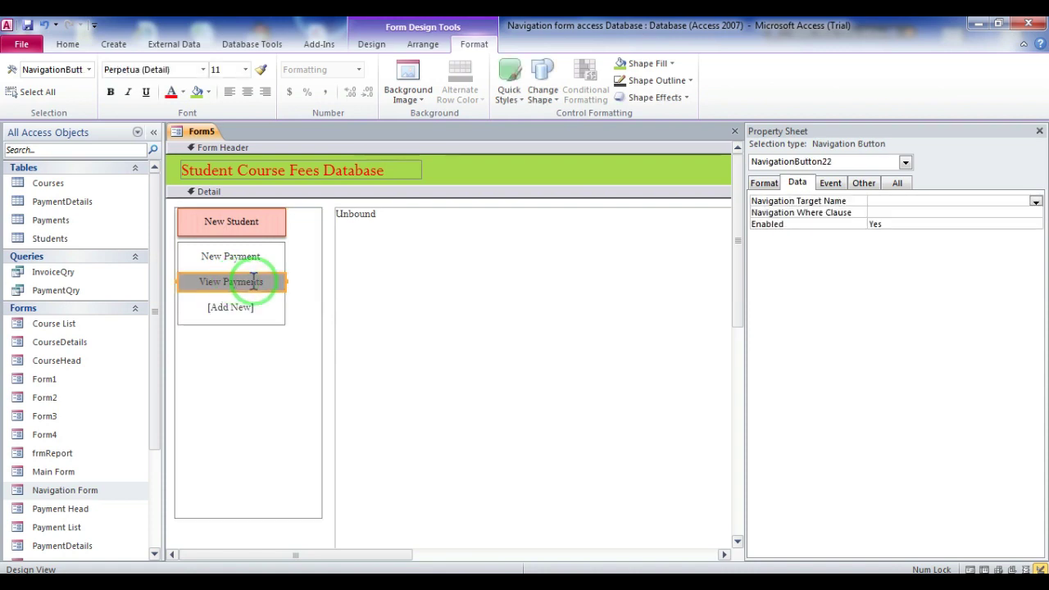
pyautogui.click(1035, 201)
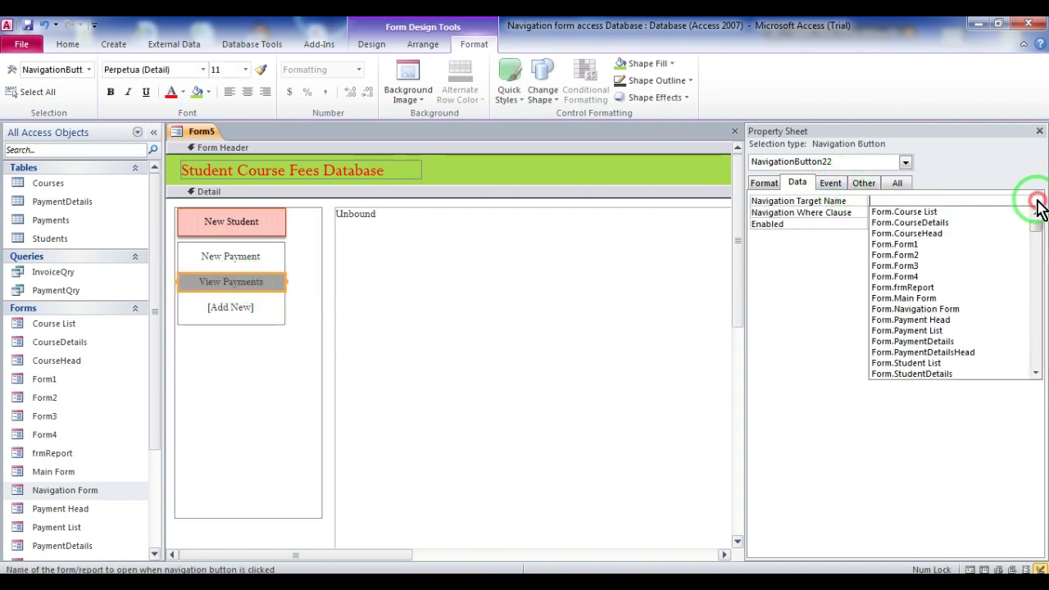
pyautogui.click(923, 331)
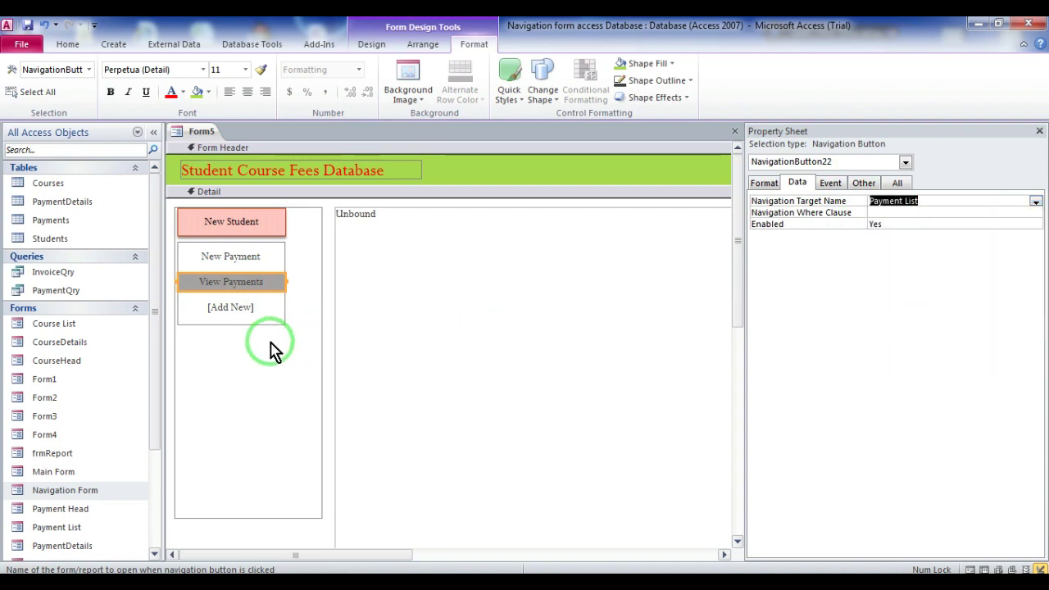
pyautogui.click(237, 258)
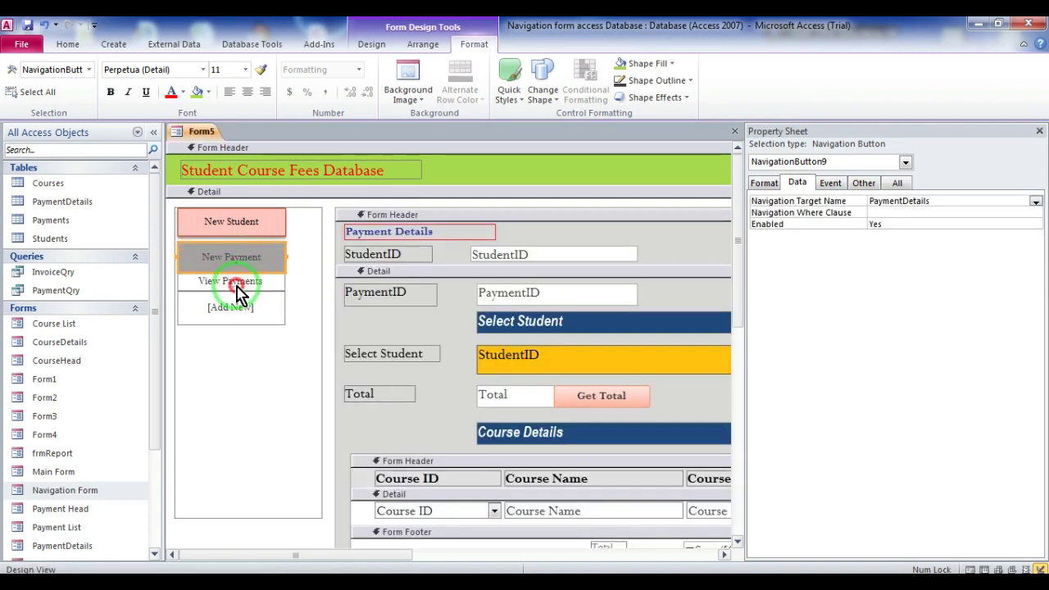
# Apply a pale pinkish-brown quick style to the New Payment navigation button
pyautogui.click(238, 285)
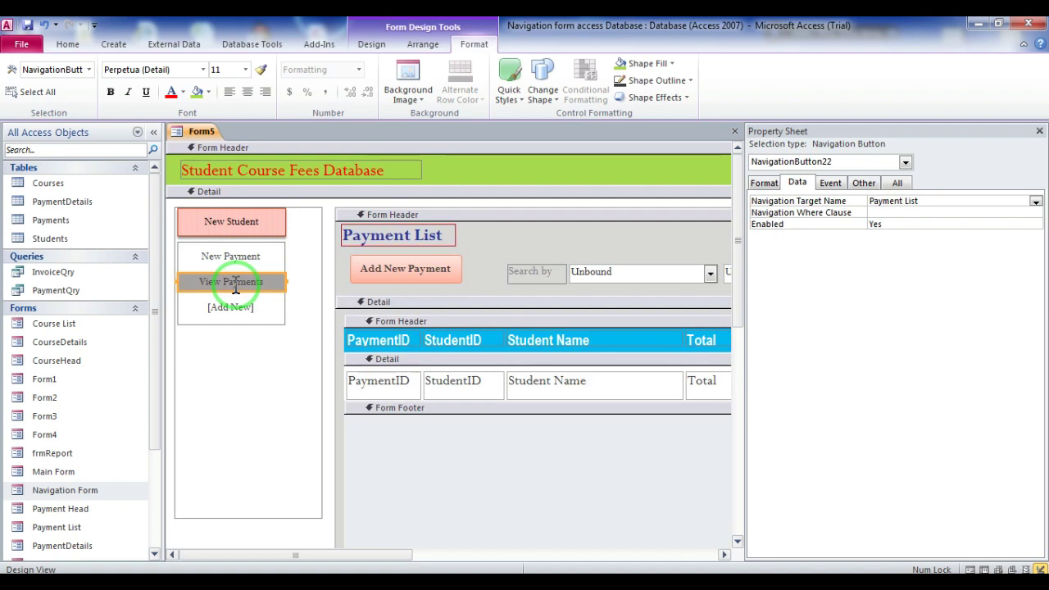
pyautogui.click(236, 259)
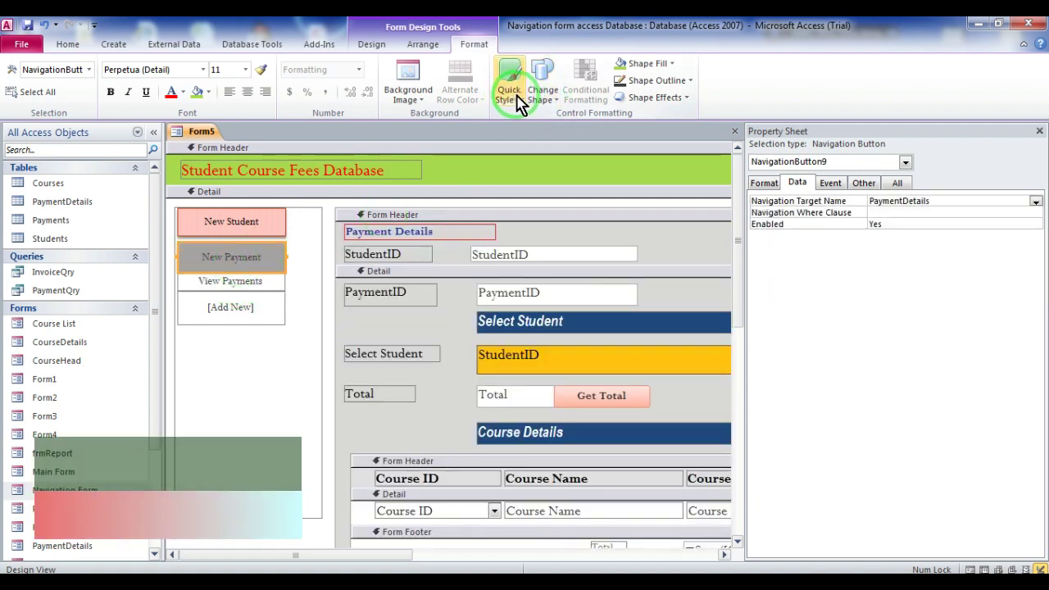
pyautogui.click(516, 100)
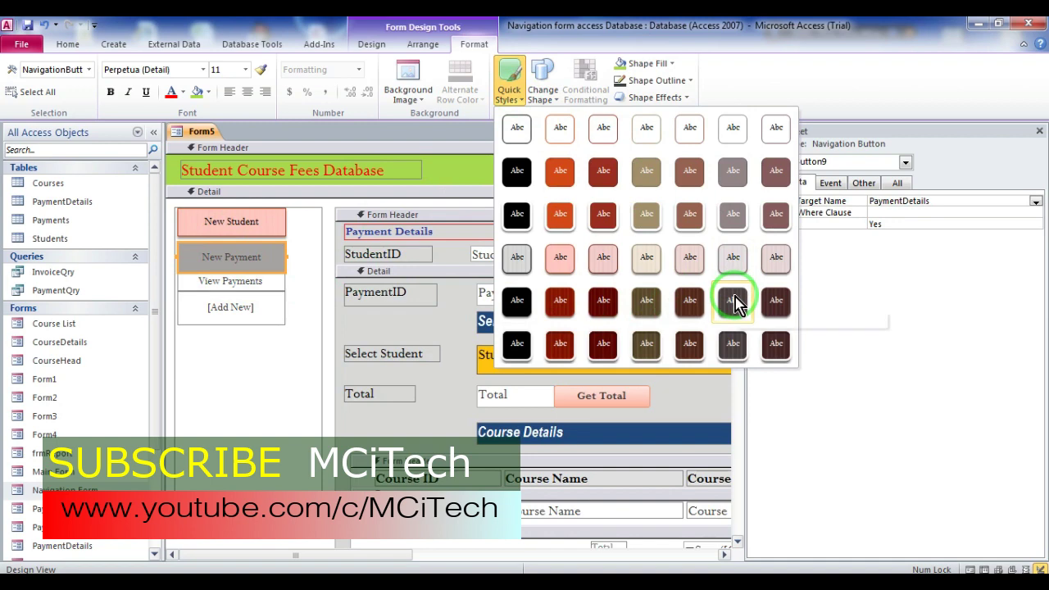
pyautogui.click(696, 259)
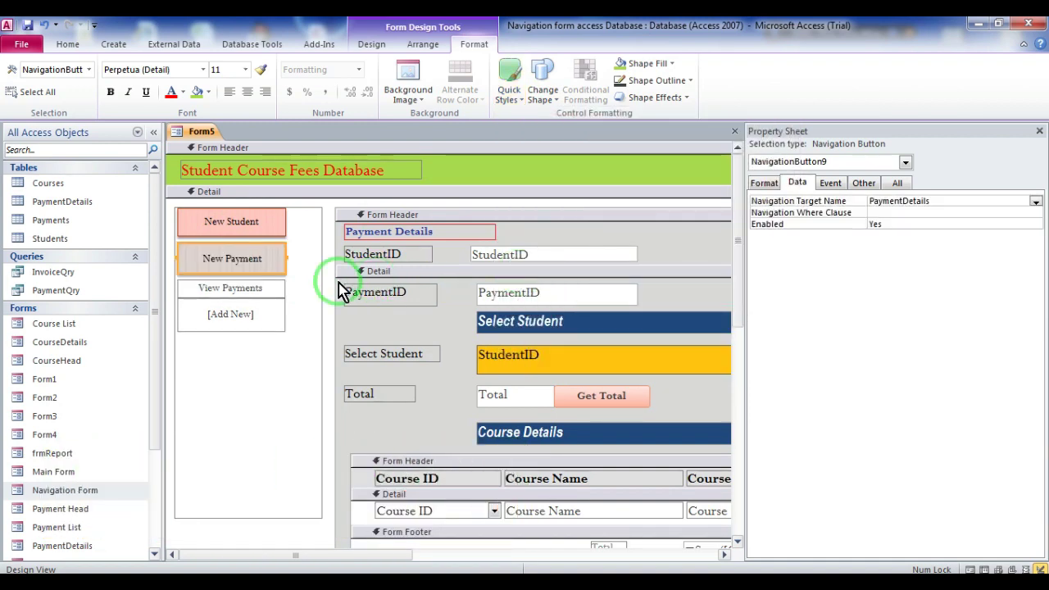
# Apply a glossy dark brown quick style to the View Payments button and increase its height to match New Payment
pyautogui.click(236, 289)
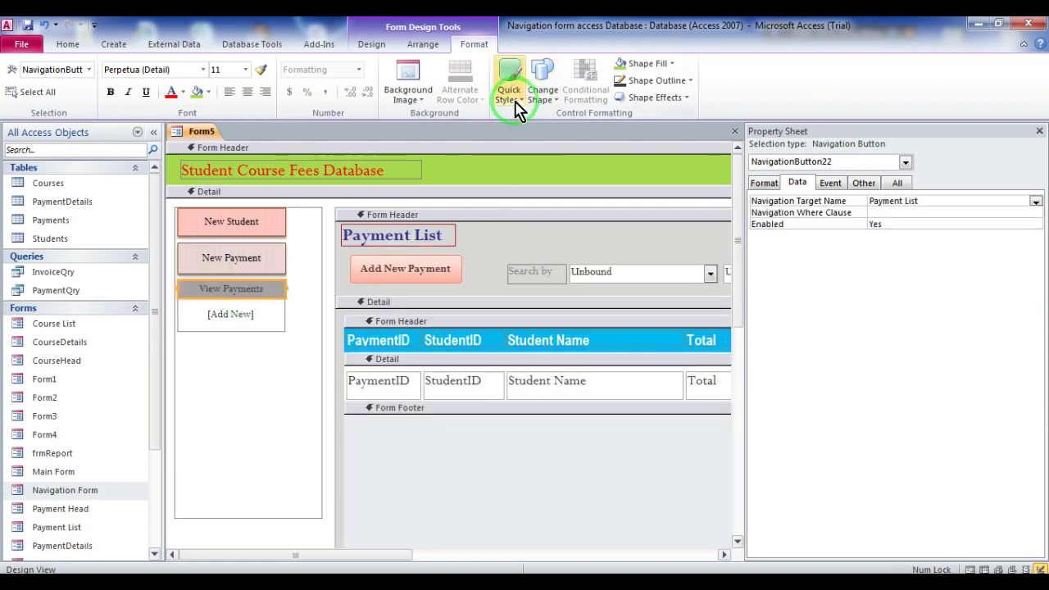
pyautogui.click(514, 96)
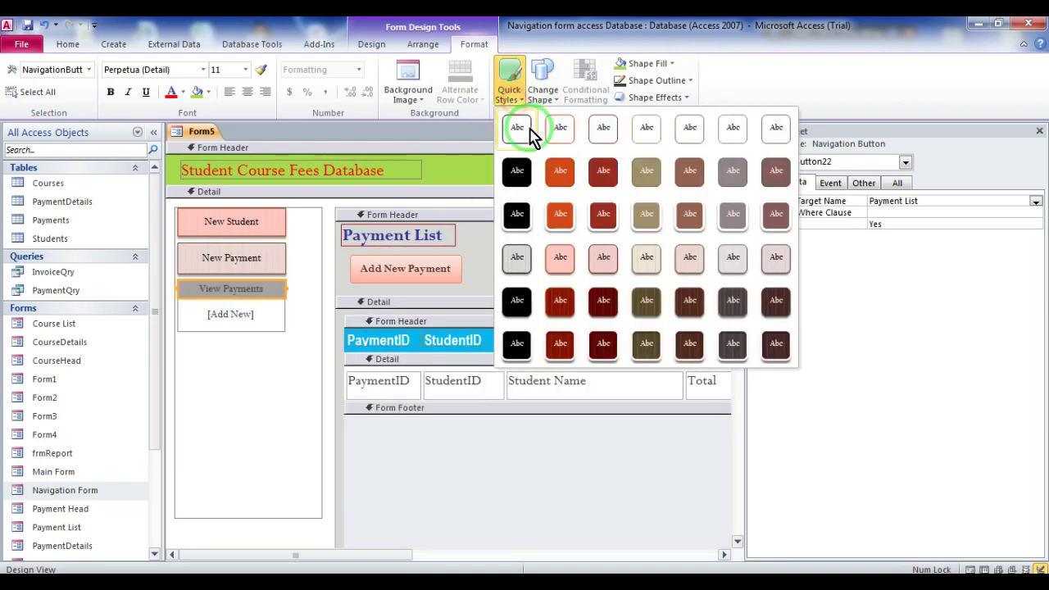
pyautogui.click(690, 299)
pyautogui.click(232, 324)
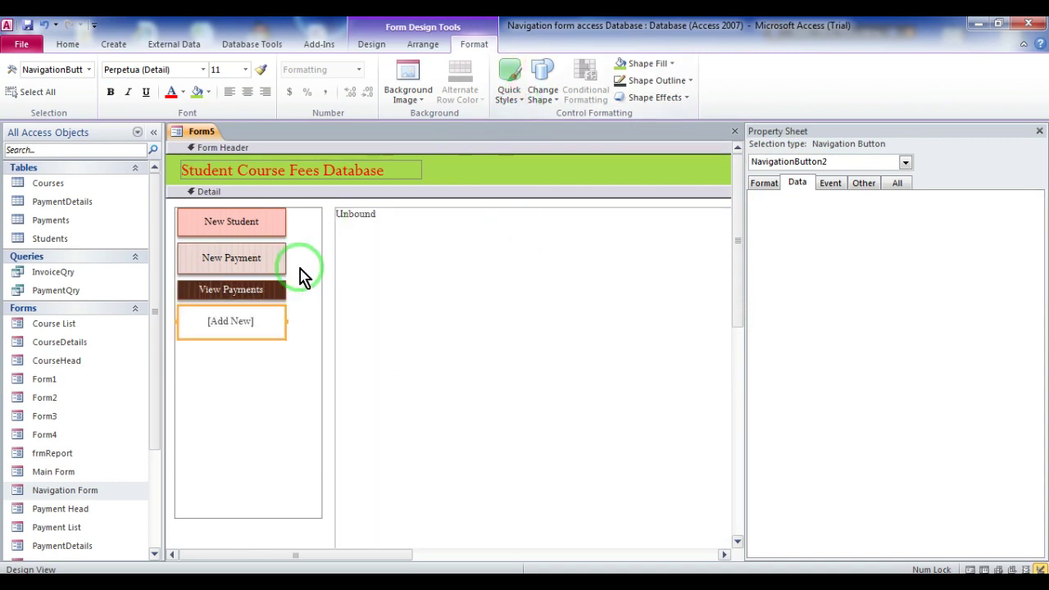
pyautogui.click(250, 292)
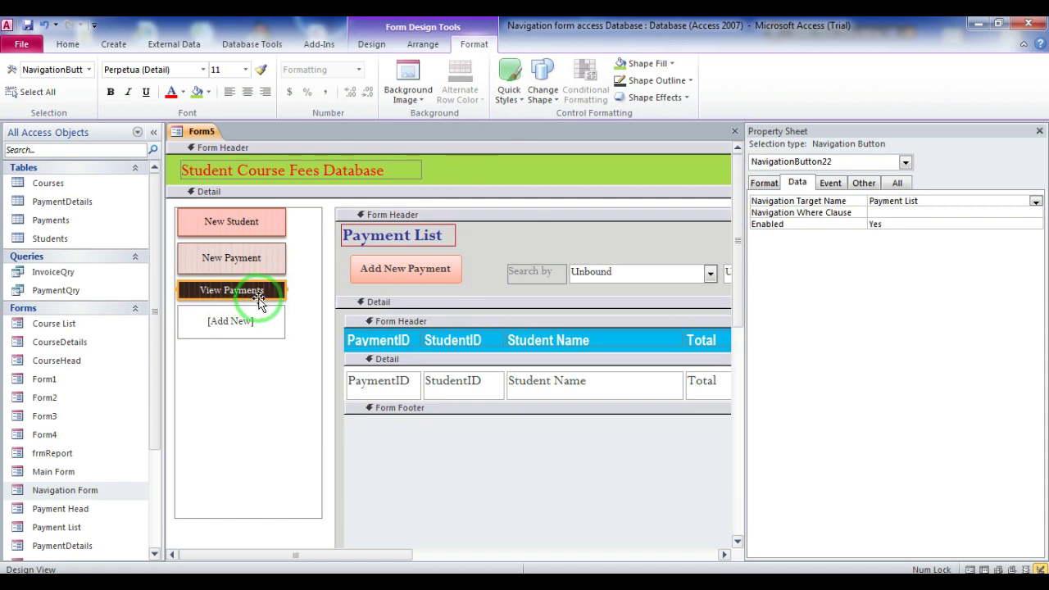
pyautogui.moveTo(233, 299); pyautogui.dragTo(234, 313)
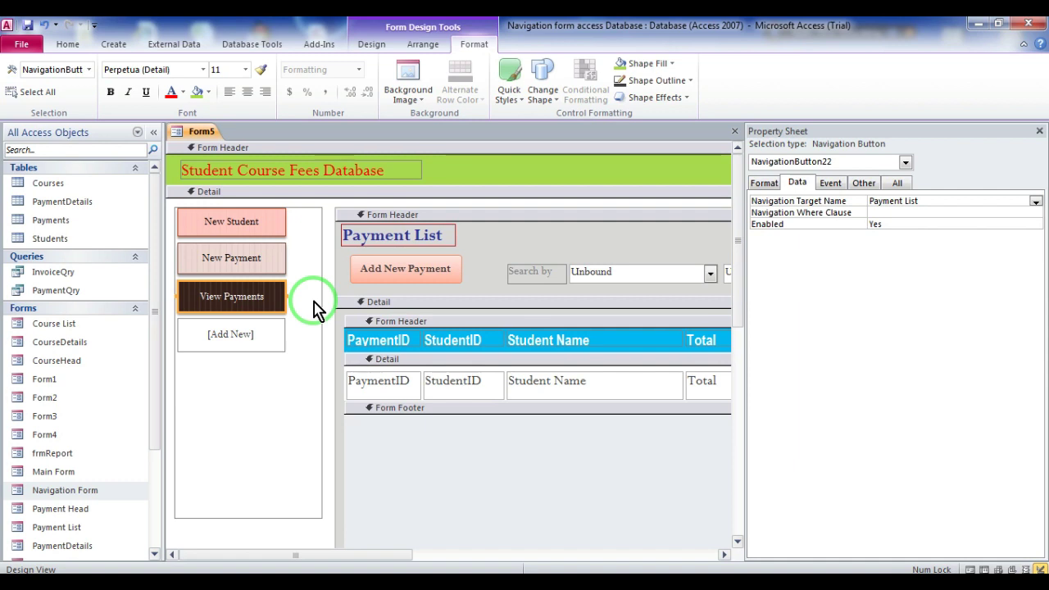
# Add a fourth navigation button captioned Close below View Payments
pyautogui.click(228, 386)
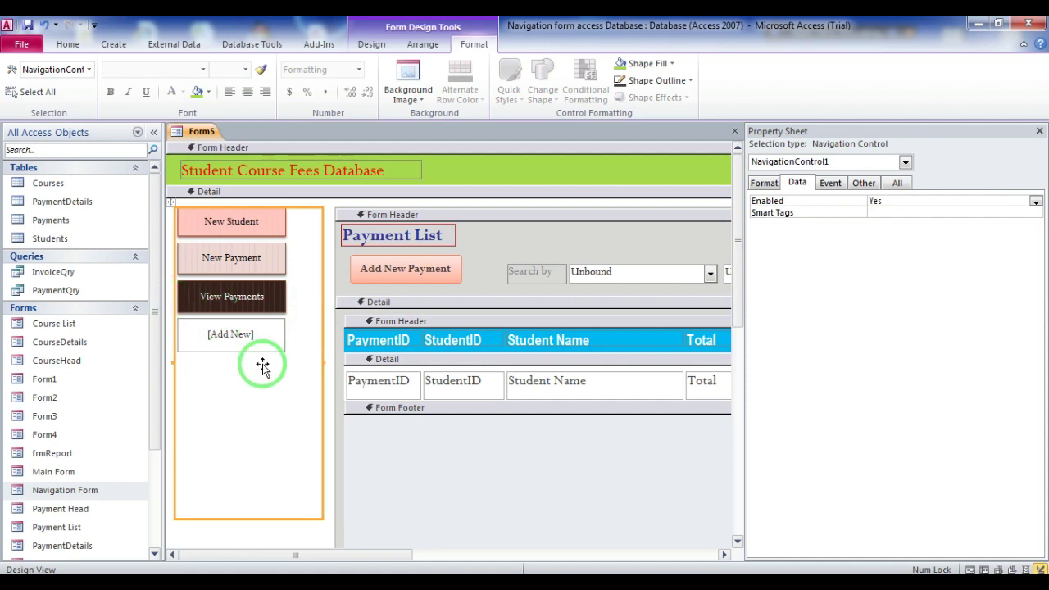
pyautogui.click(223, 334)
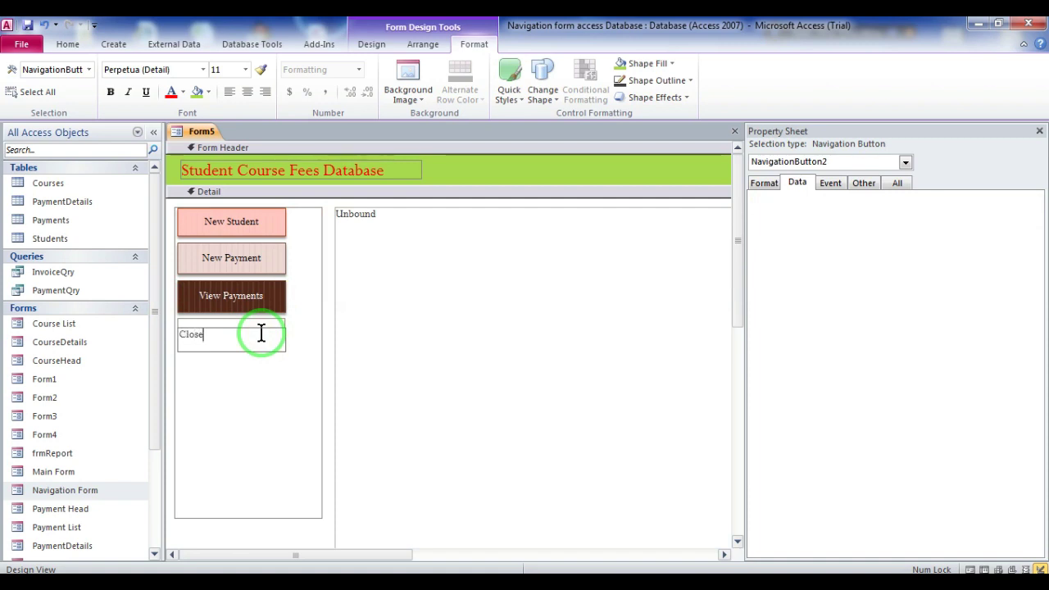
pyautogui.click(254, 378)
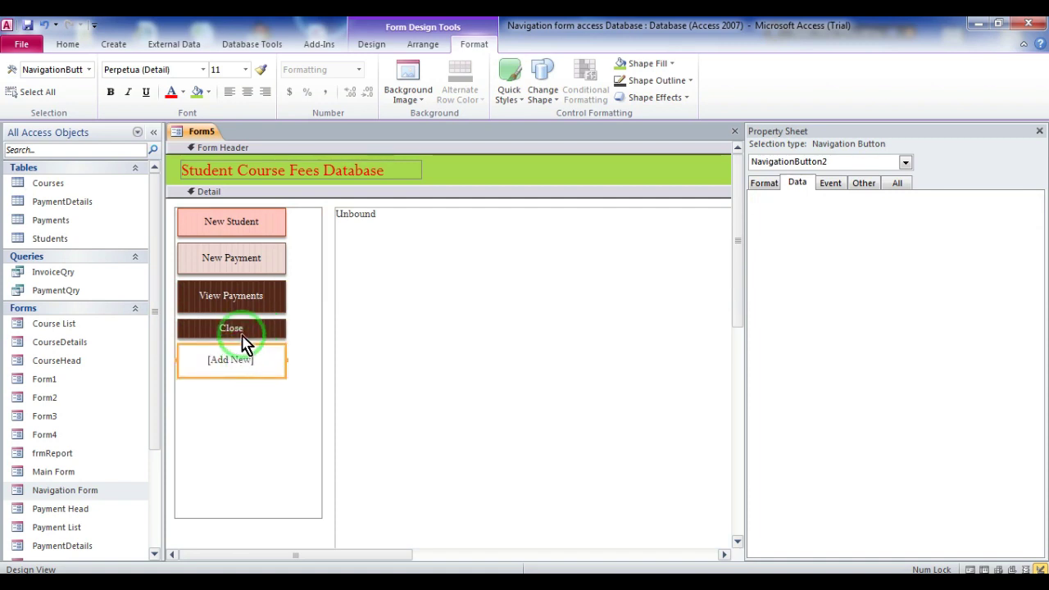
# Make the Close button as tall as the buttons above it and set its font size to 28
pyautogui.click(236, 330)
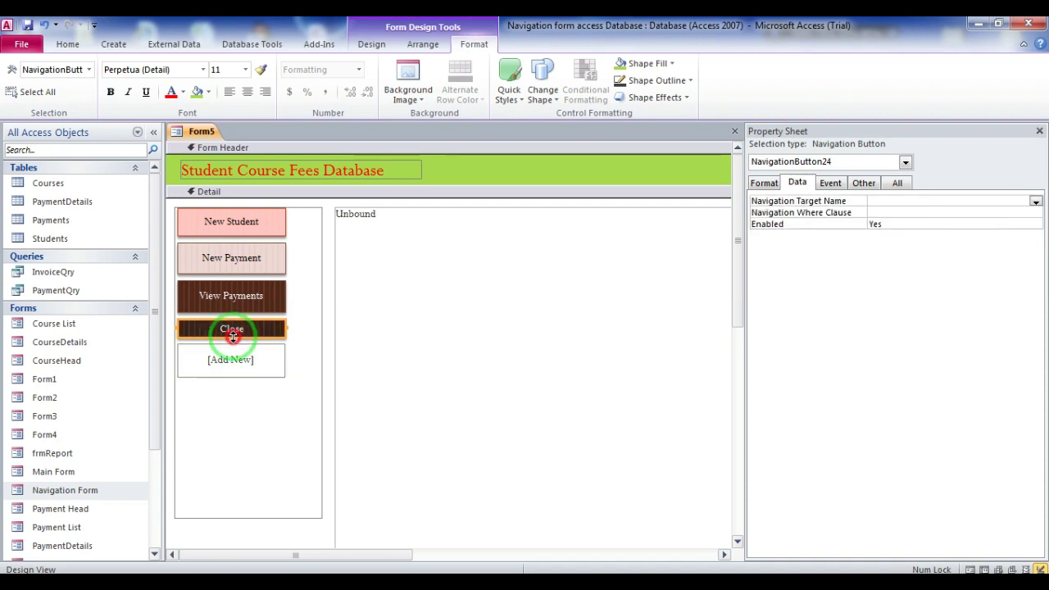
pyautogui.moveTo(233, 336); pyautogui.dragTo(234, 348)
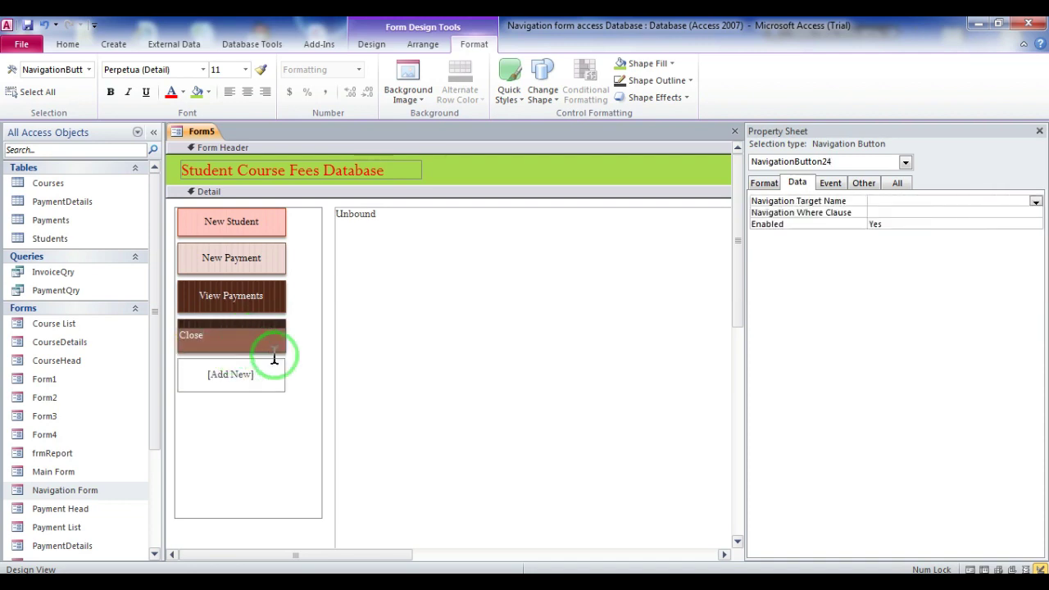
pyautogui.click(291, 356)
pyautogui.click(234, 340)
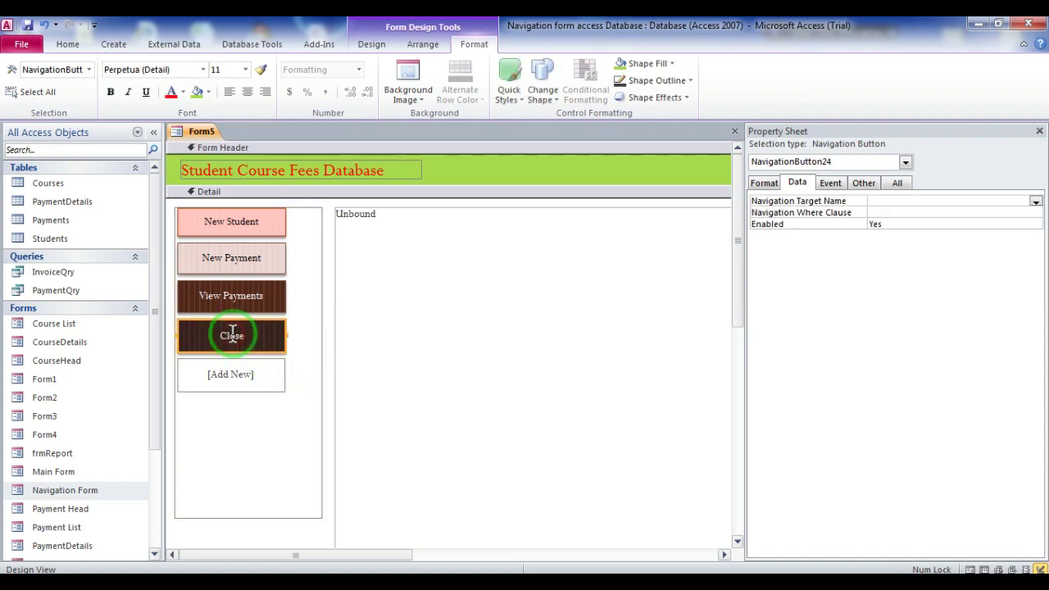
pyautogui.click(244, 69)
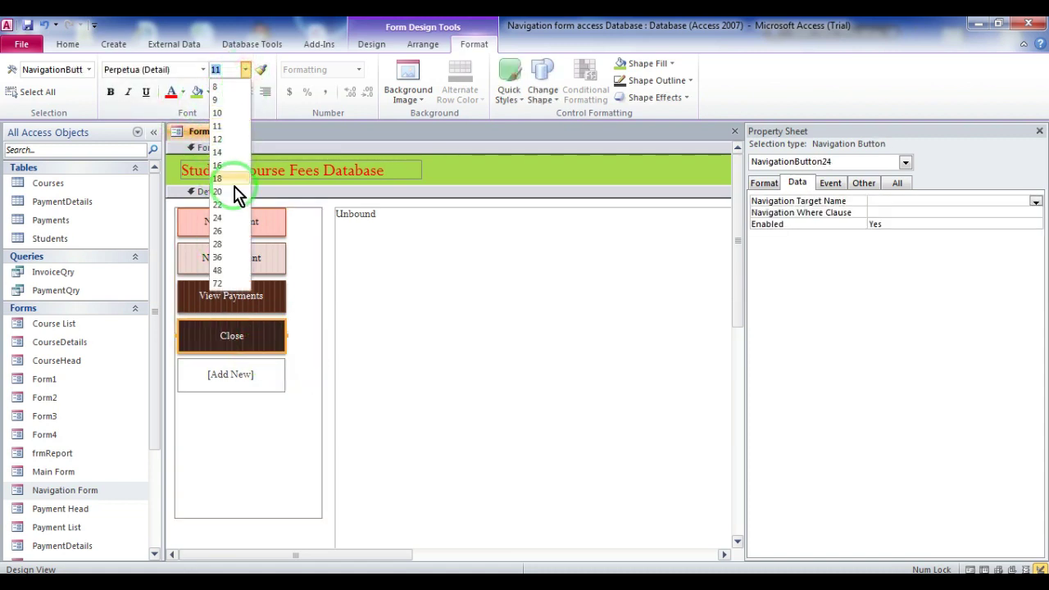
pyautogui.click(228, 248)
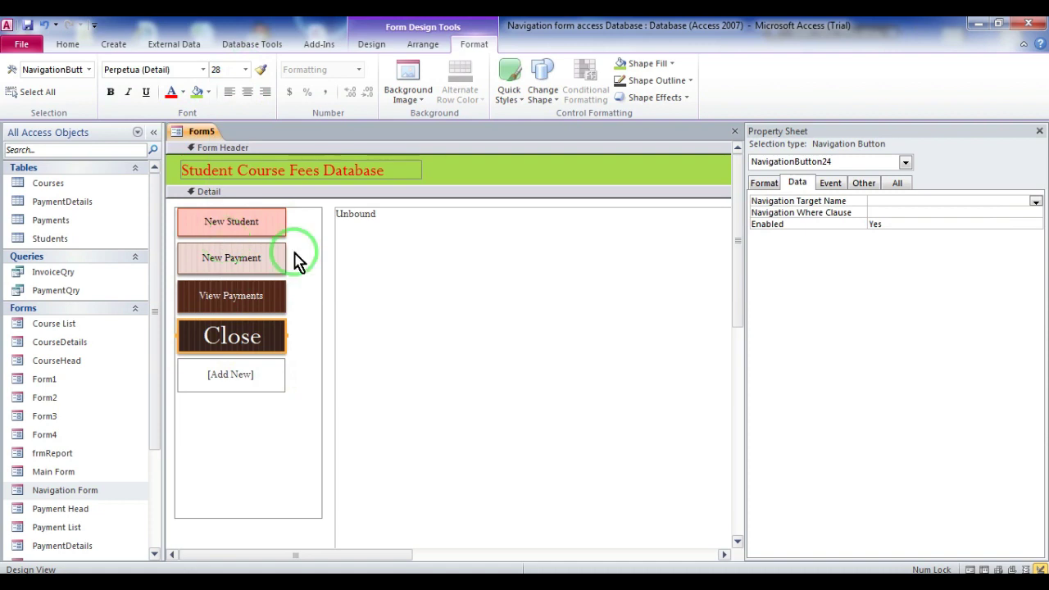
# Start a macro for the Close button's On Click event with the Macro Builder and add a CloseWindow action
pyautogui.click(829, 183)
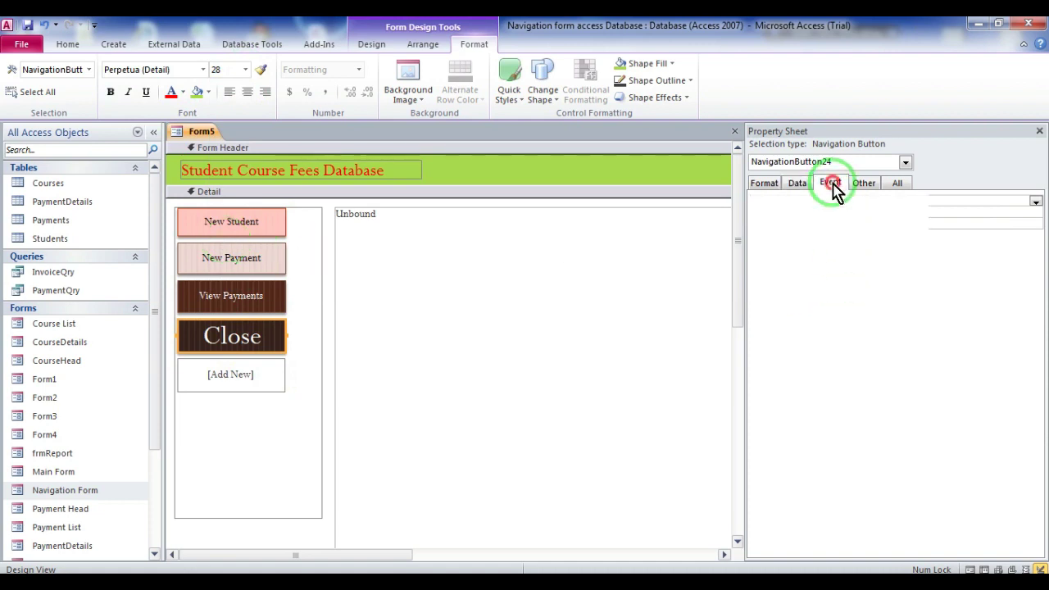
pyautogui.click(1036, 201)
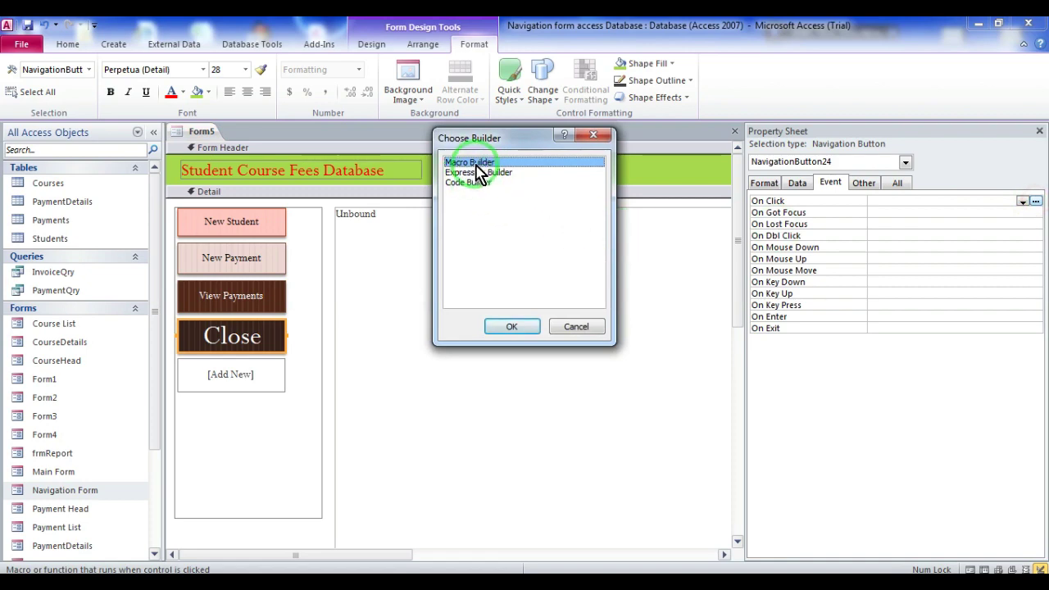
pyautogui.click(501, 323)
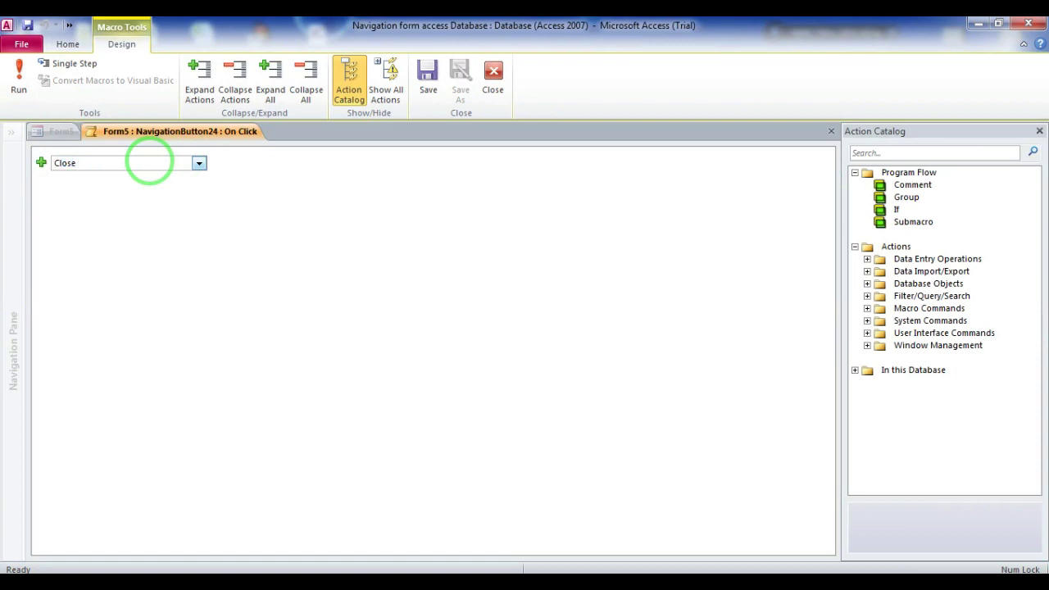
pyautogui.press('Return')
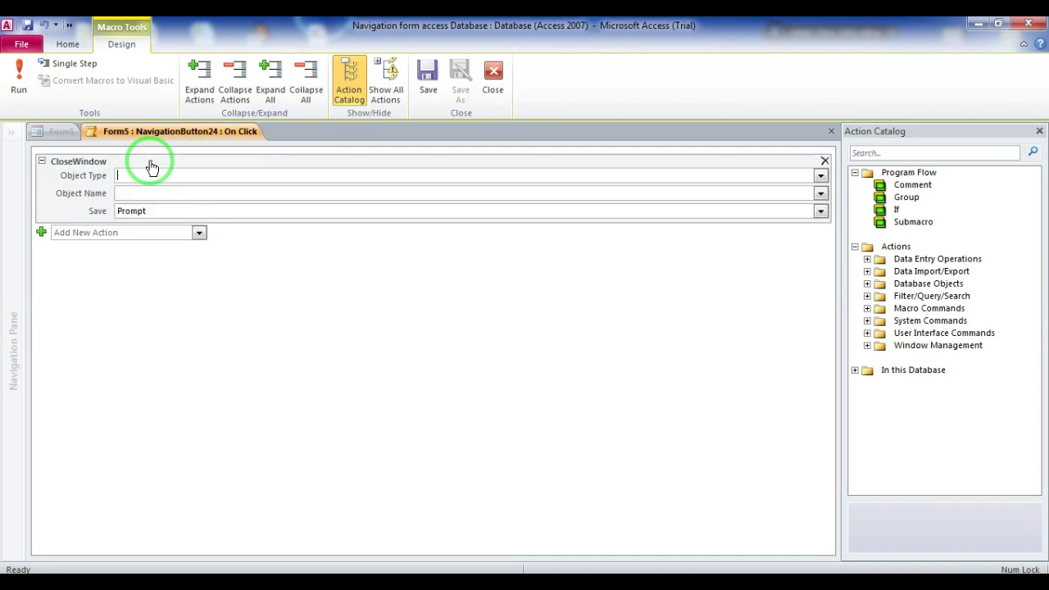
# Set the CloseWindow action's Object Type to Form and Object Name to Navigation Form, and close the macro without saving
pyautogui.click(820, 175)
pyautogui.click(138, 231)
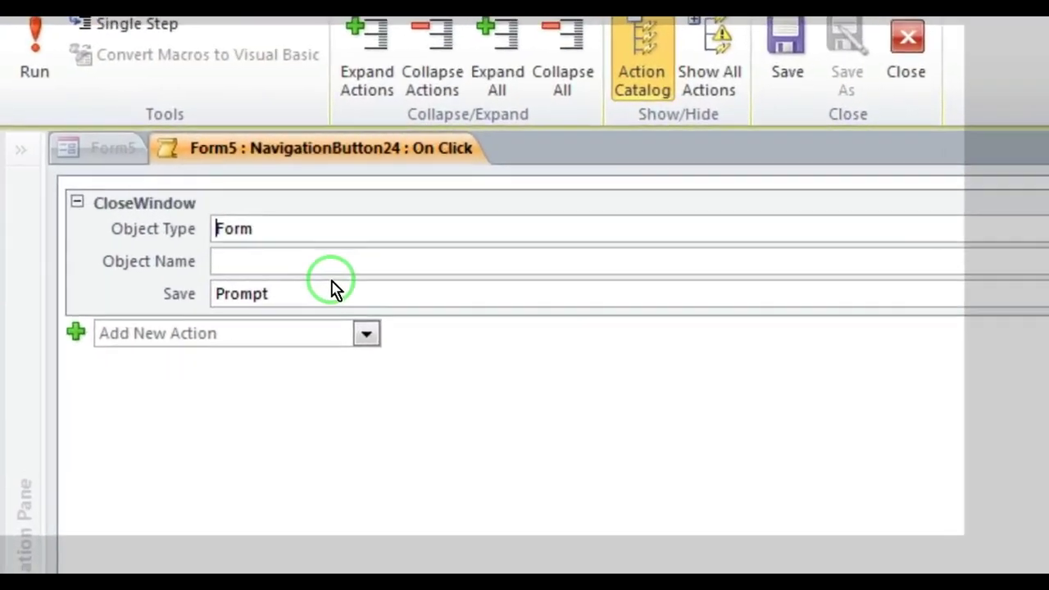
pyautogui.click(168, 195)
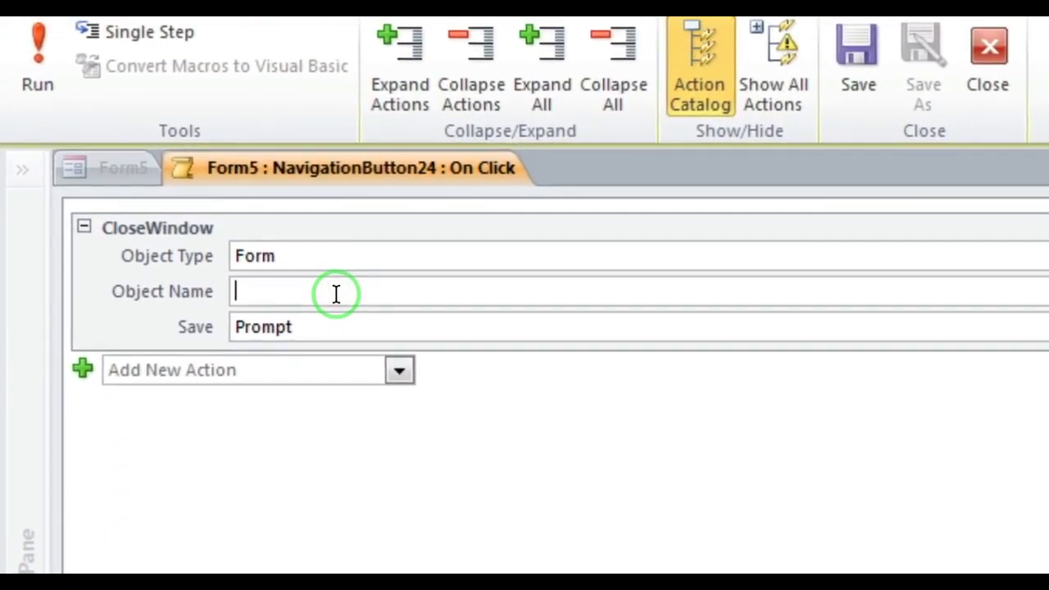
pyautogui.write('Navigation Form')
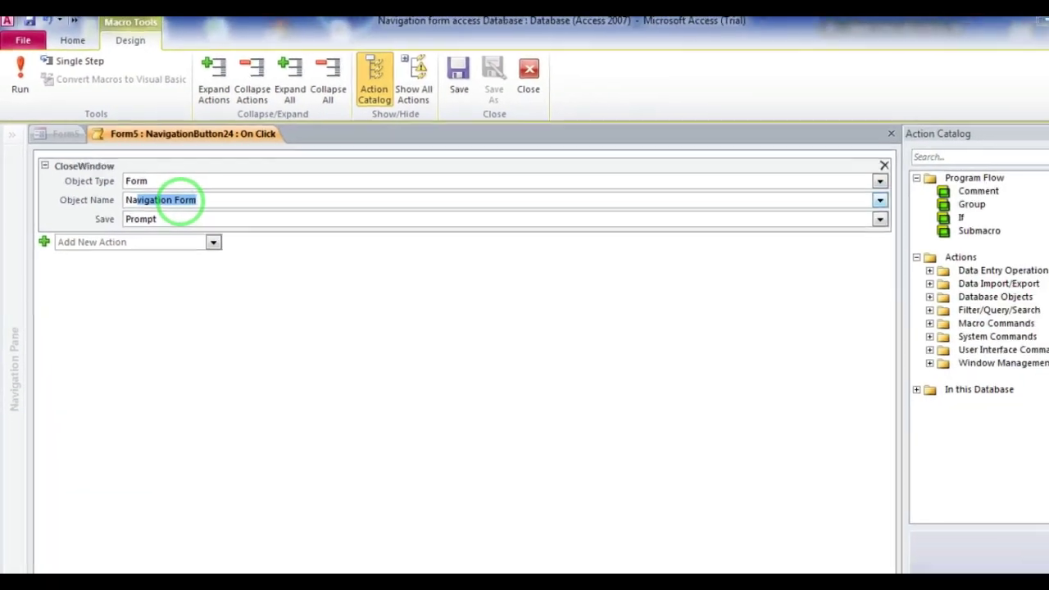
pyautogui.click(835, 132)
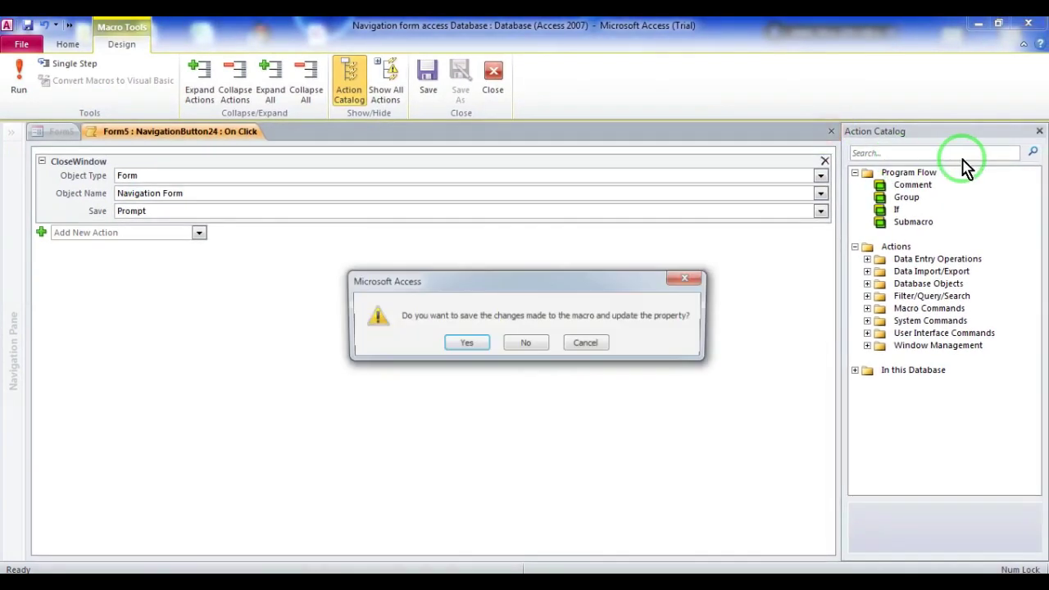
pyautogui.click(533, 344)
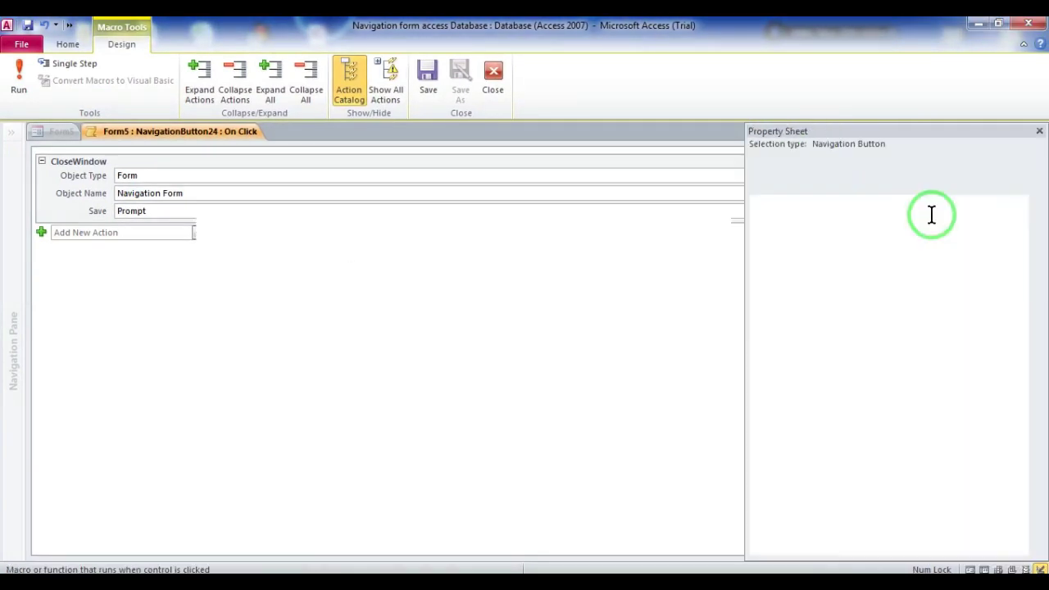
# Close the property sheet and the form, saving the form as Navigation Form 2
pyautogui.click(1039, 132)
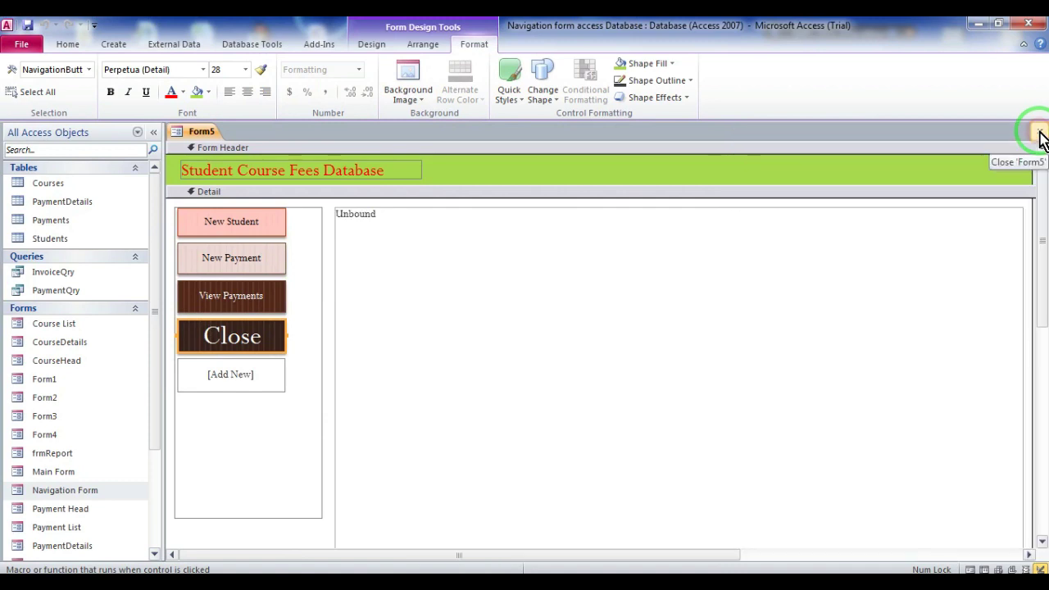
pyautogui.click(1039, 134)
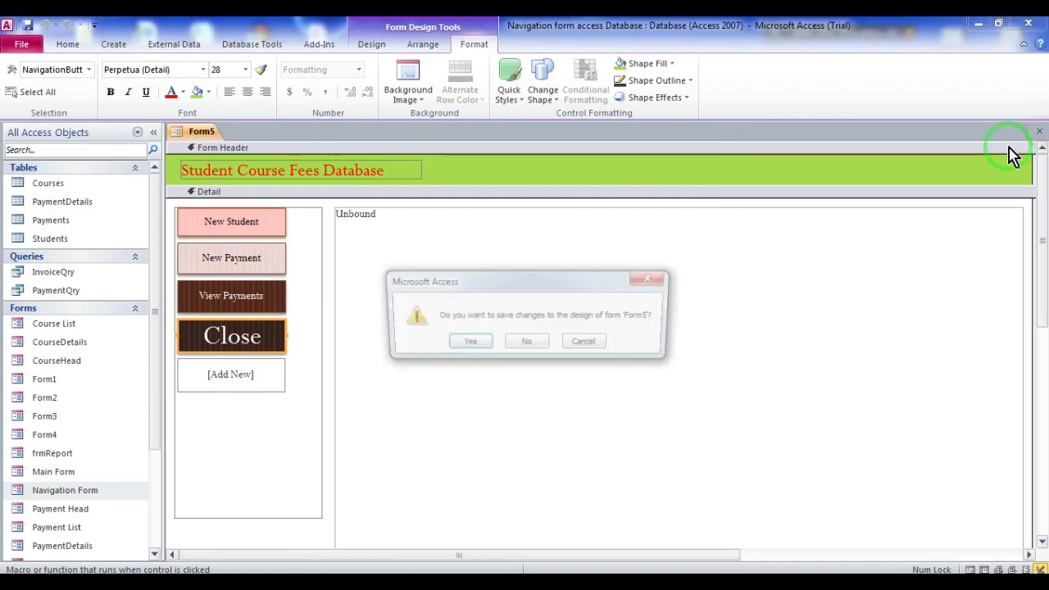
pyautogui.click(463, 344)
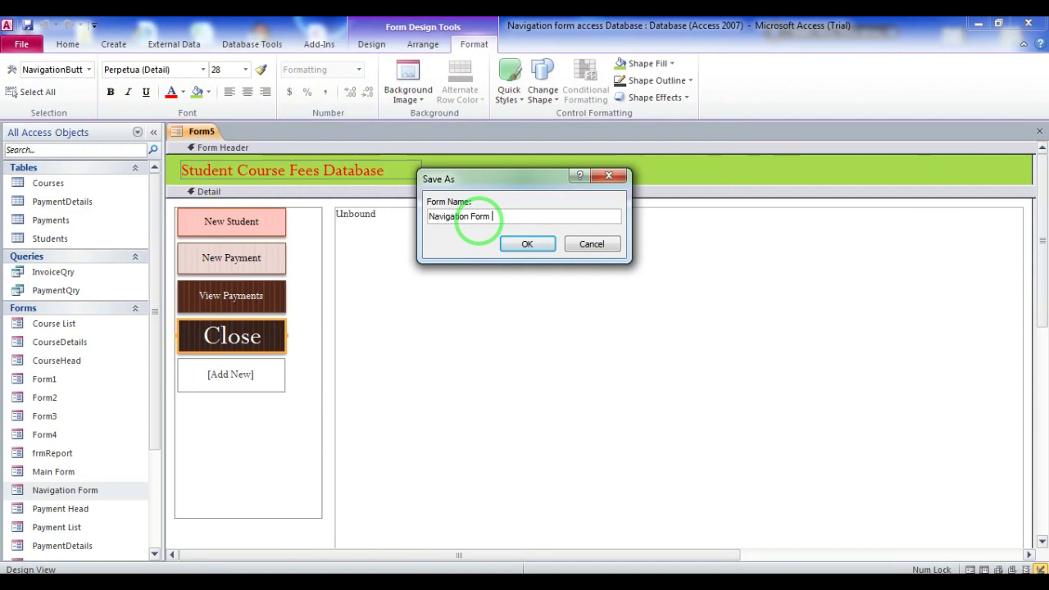
pyautogui.click(527, 245)
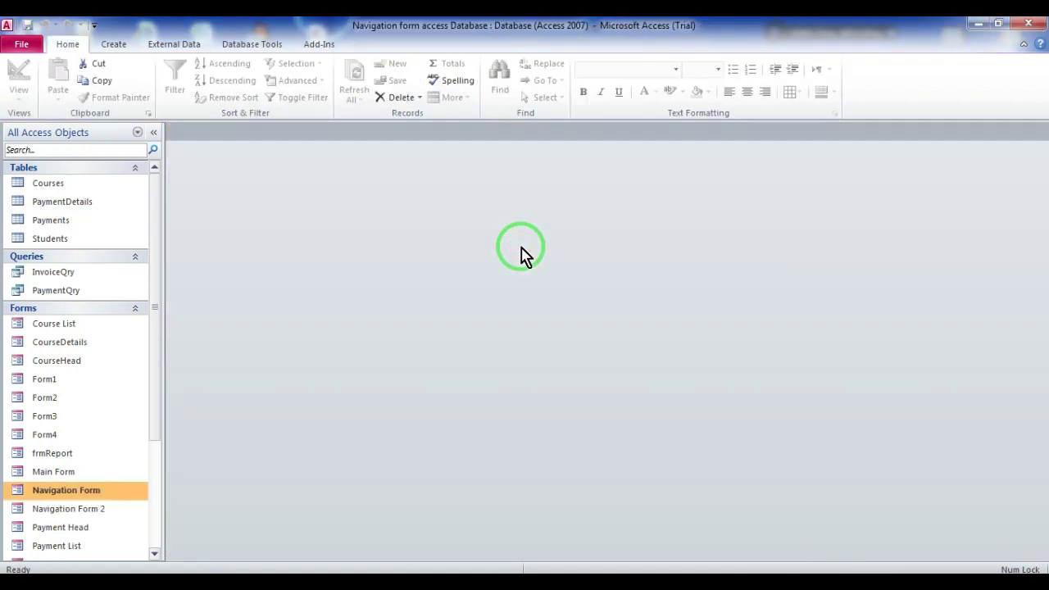
# Open Navigation Form 2, switch it to Design View and set the form's Pop Up property to Yes
pyautogui.doubleClick(97, 514)
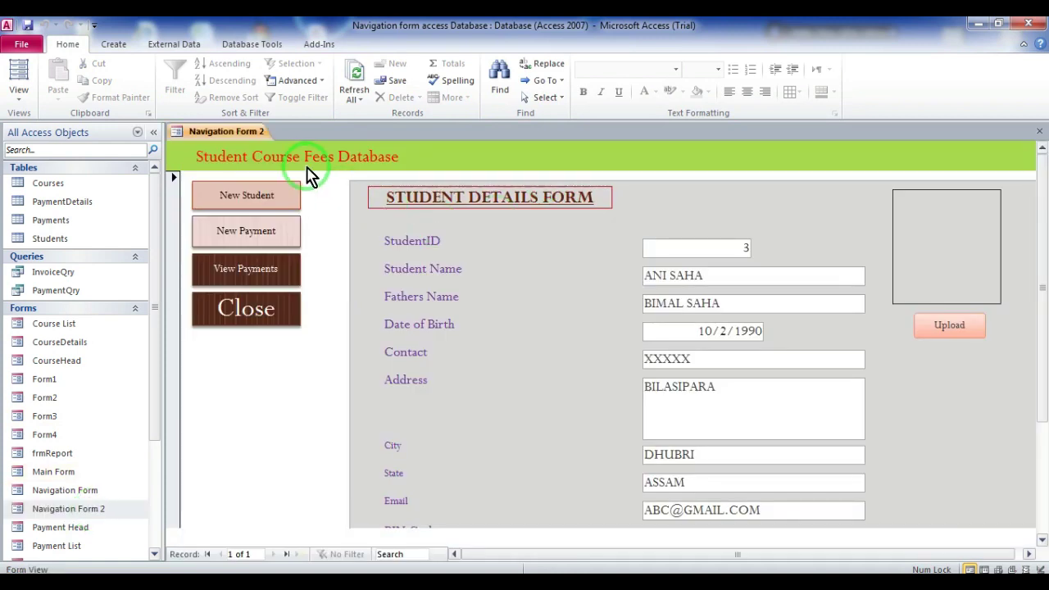
pyautogui.rightClick(310, 174)
pyautogui.click(347, 211)
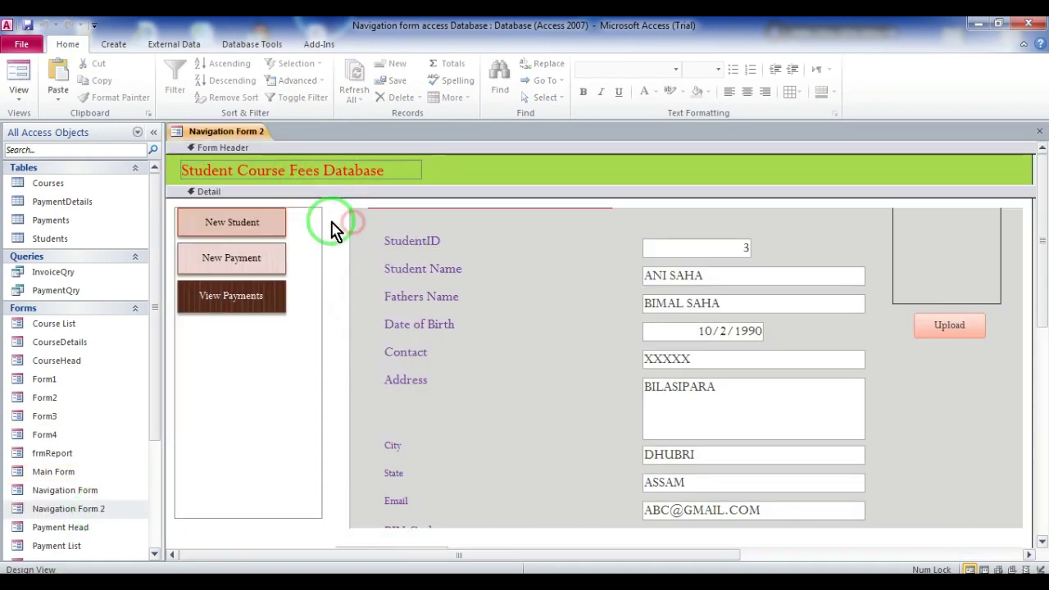
pyautogui.click(808, 78)
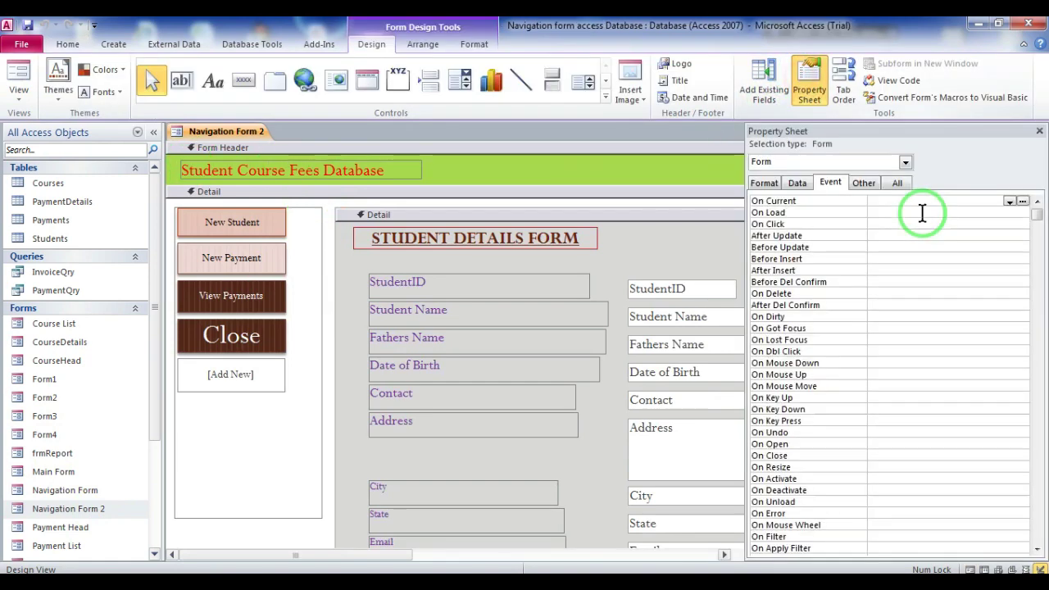
pyautogui.click(867, 182)
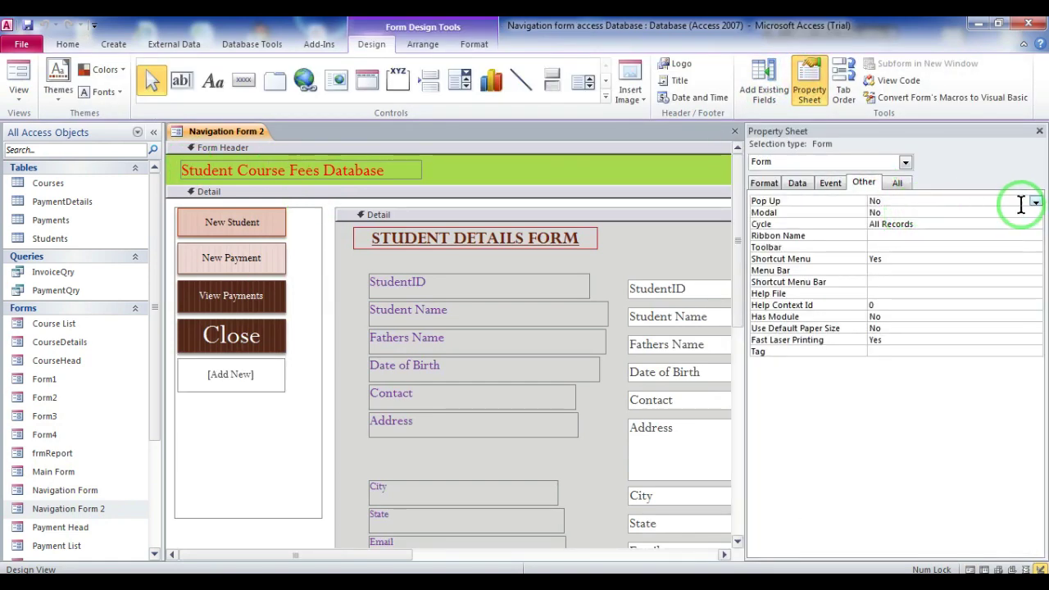
pyautogui.click(1036, 202)
pyautogui.click(900, 213)
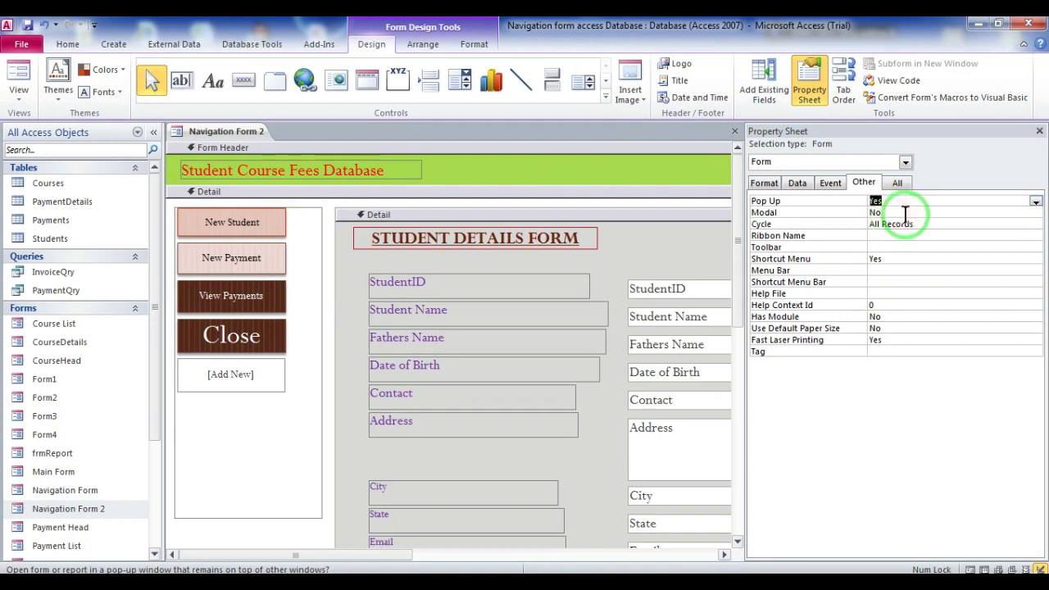
# Set the form's Auto Center to Yes, Record Selectors and Navigation Buttons to No, and Scroll Bars to Neither
pyautogui.click(764, 183)
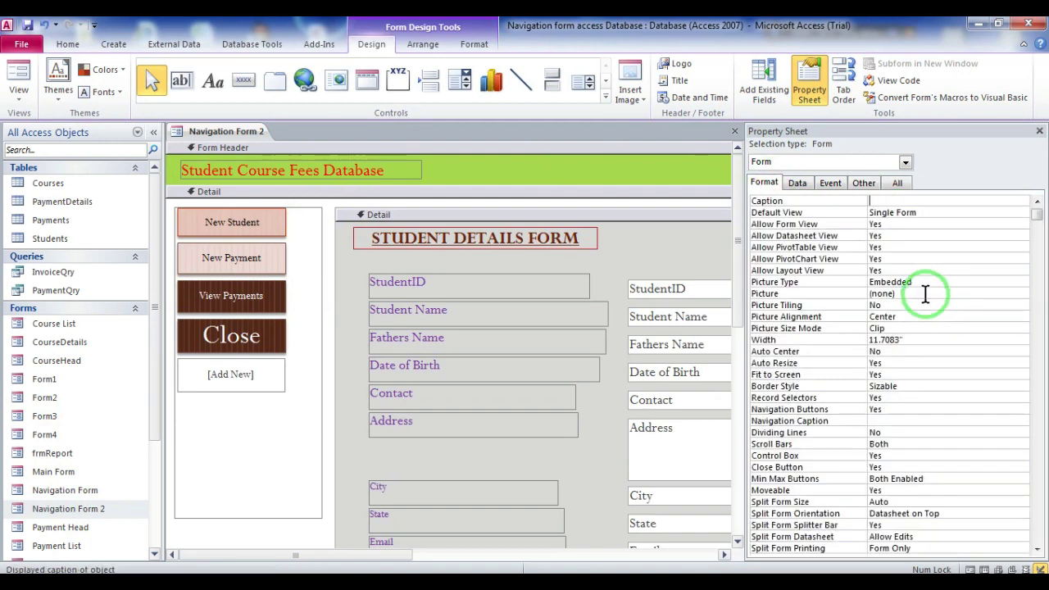
pyautogui.doubleClick(899, 351)
pyautogui.doubleClick(894, 405)
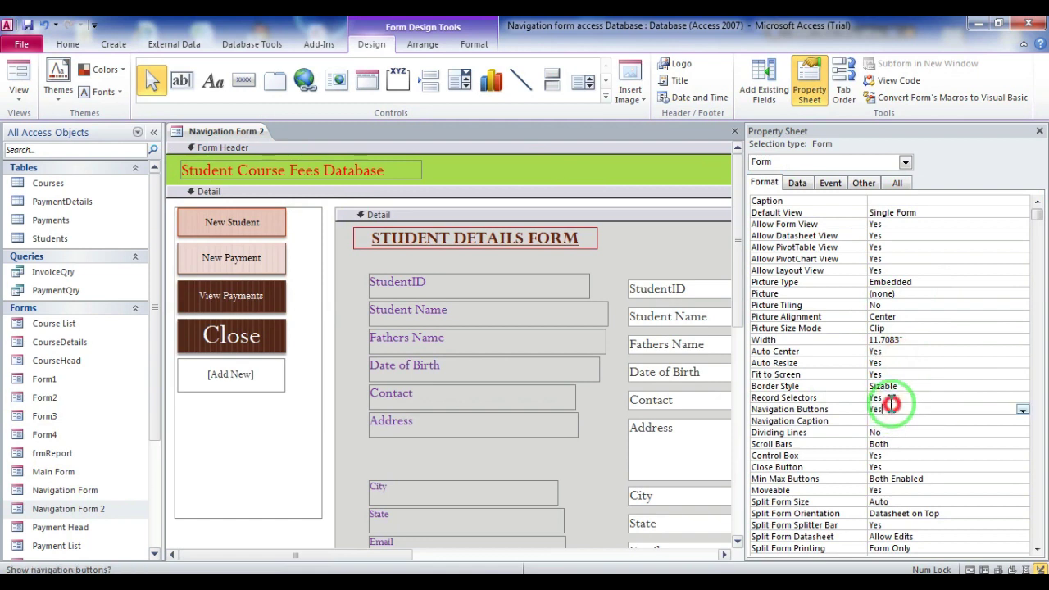
pyautogui.doubleClick(894, 399)
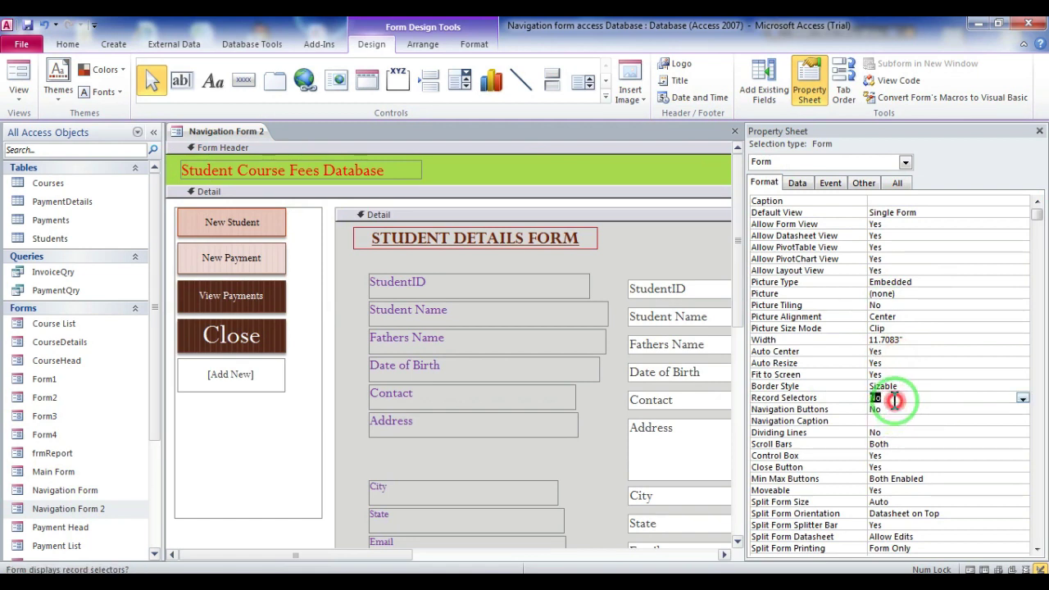
pyautogui.doubleClick(897, 443)
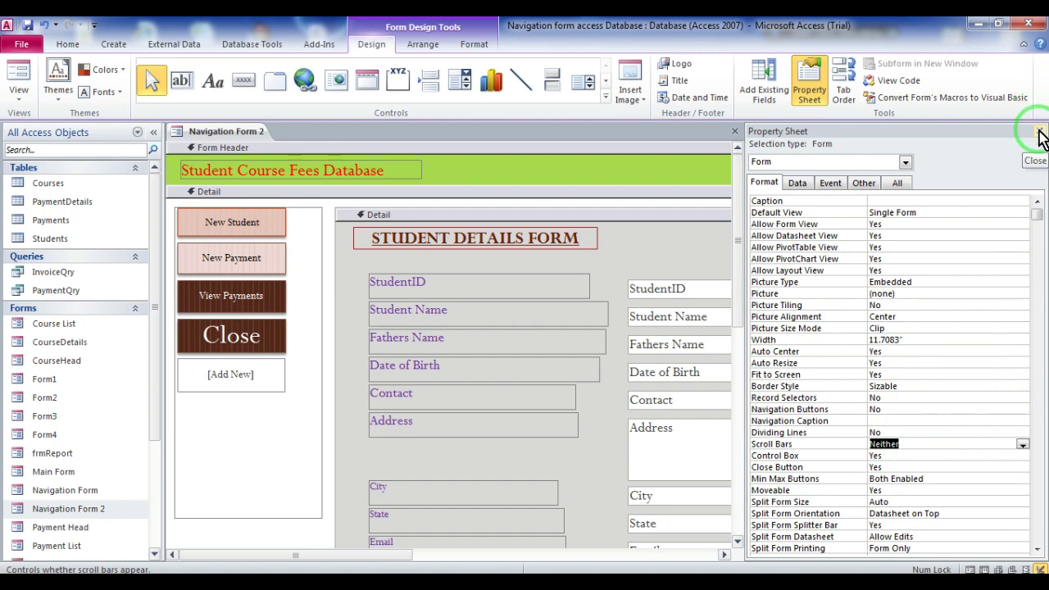
# Add an event procedure with DoCmd.Maximize to the form's On Load event and close the code editor
pyautogui.click(829, 185)
pyautogui.click(881, 212)
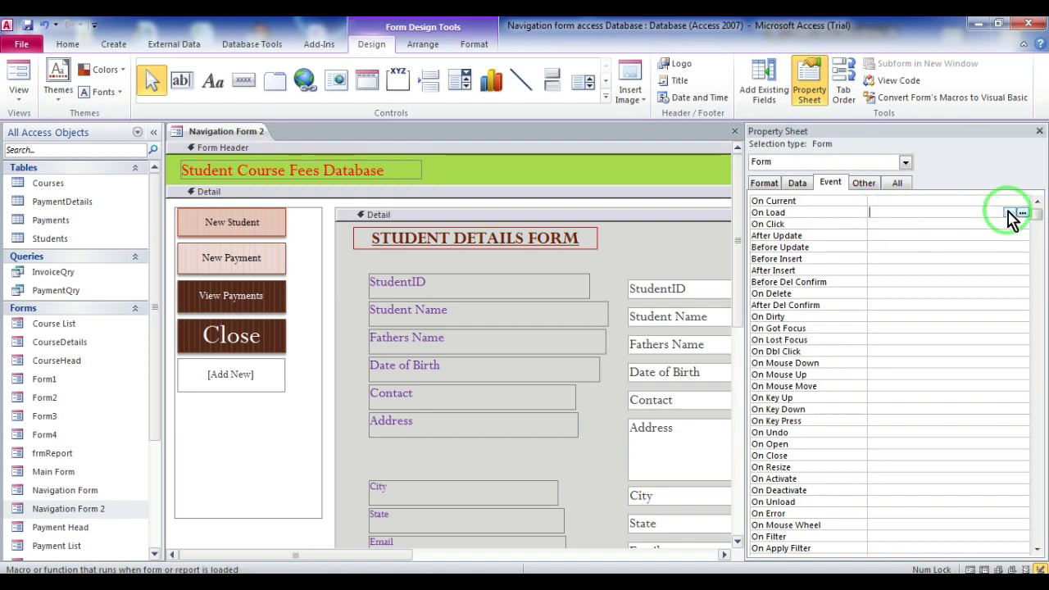
pyautogui.click(1009, 215)
pyautogui.click(1014, 224)
pyautogui.click(1022, 213)
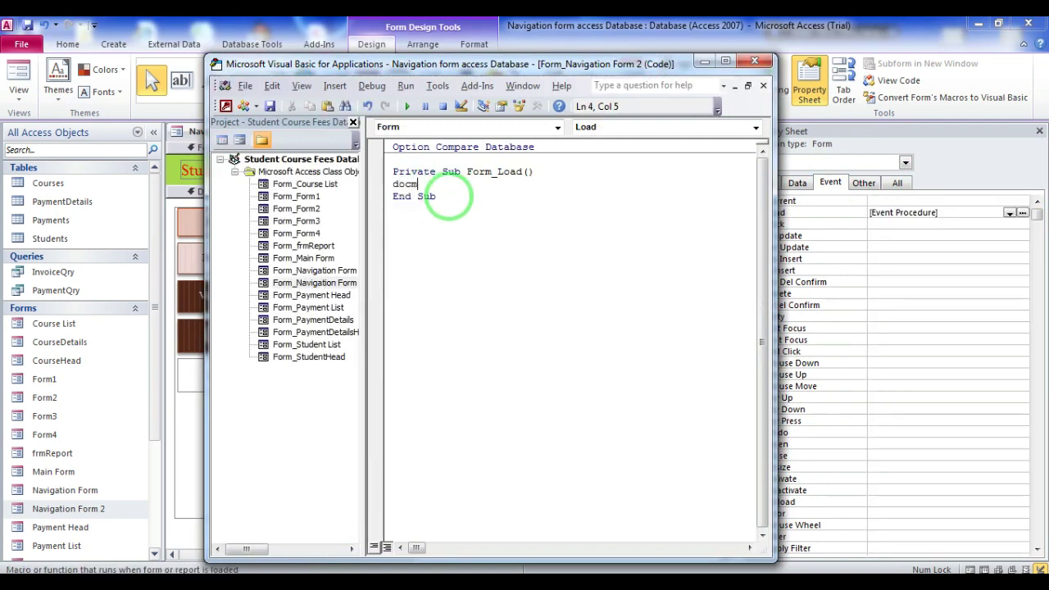
pyautogui.write('docmd.ma')
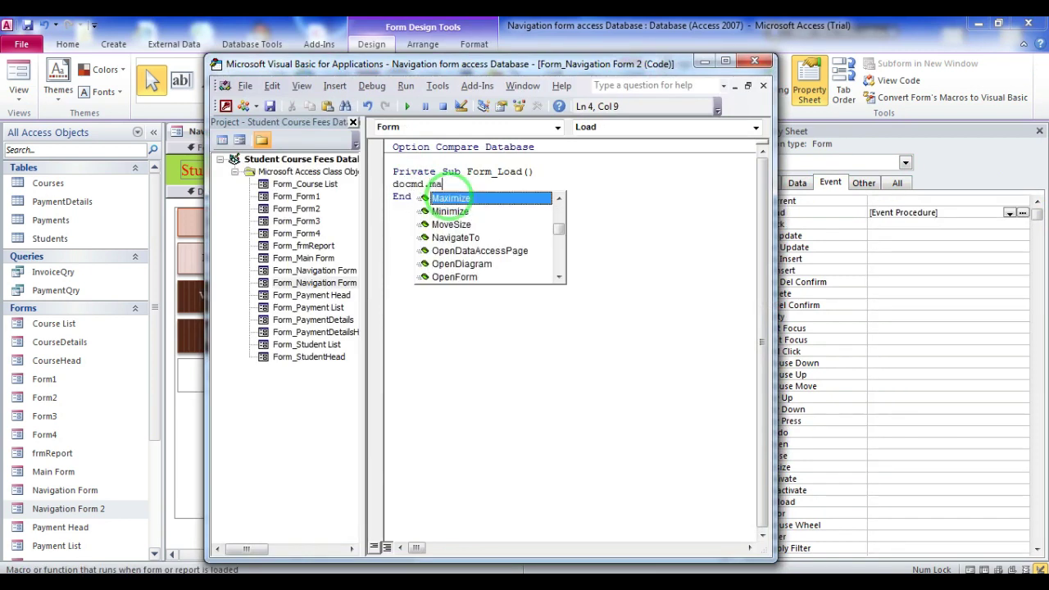
pyautogui.press('Return')
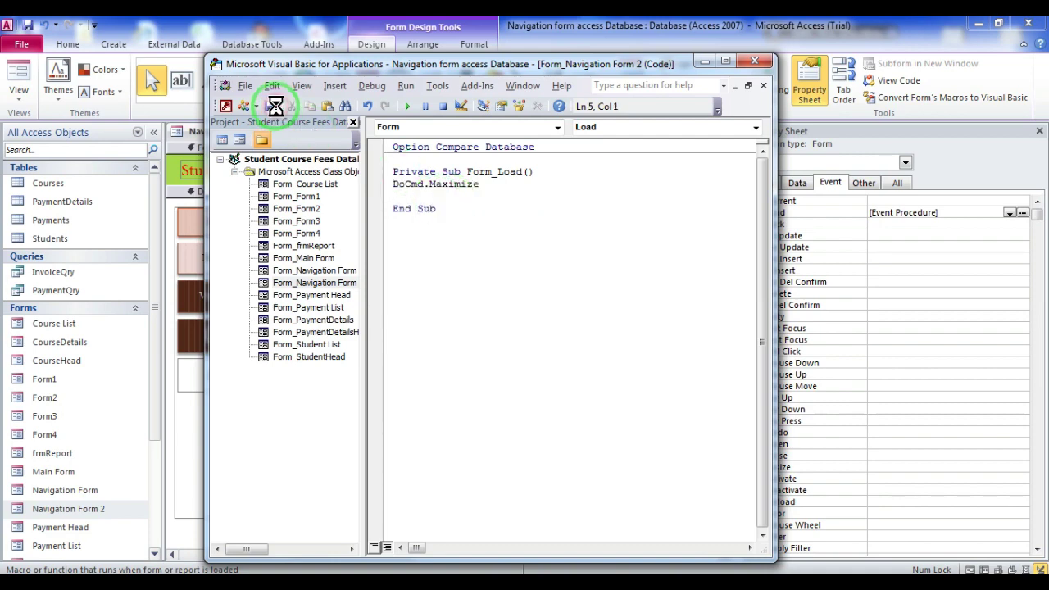
pyautogui.click(754, 61)
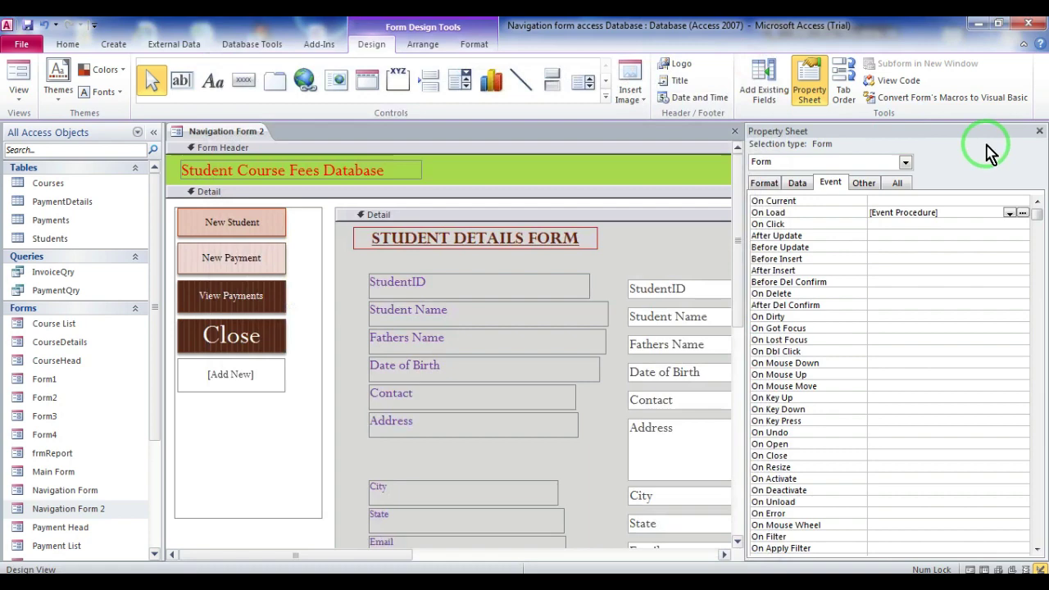
# Close the property sheet and the form, and reopen Navigation Form 2 in Form View
pyautogui.click(1038, 131)
pyautogui.click(1038, 132)
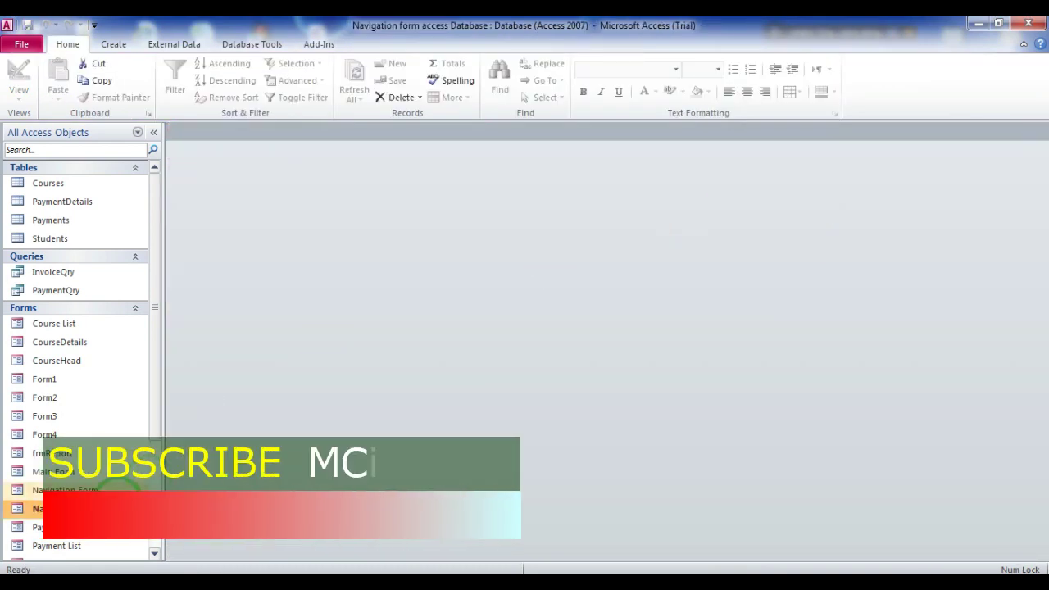
pyautogui.doubleClick(114, 506)
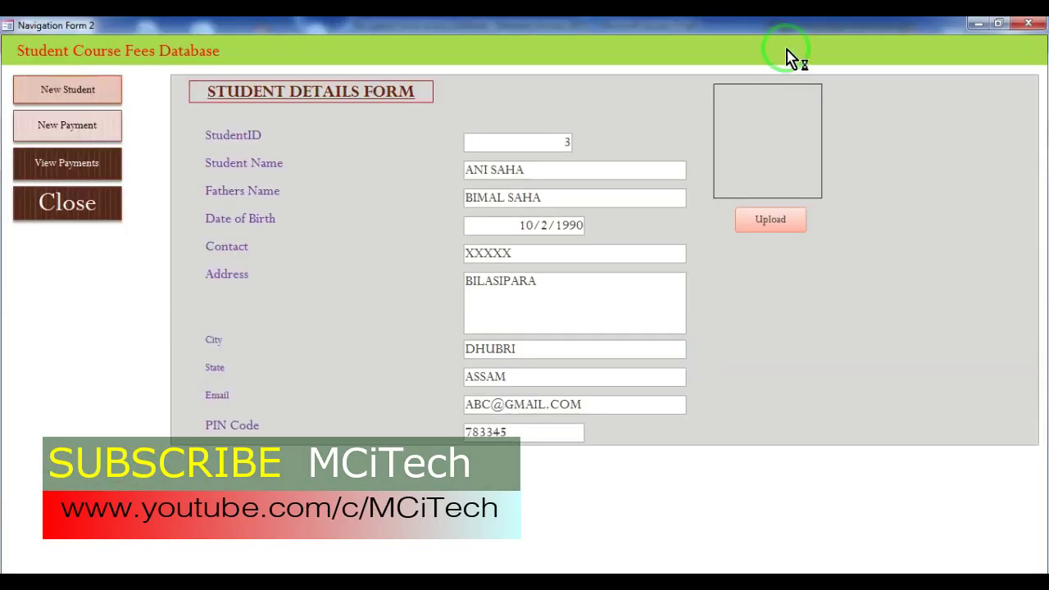
# Check the student details page and show the New Payment and View Payments pages of the navigation form
pyautogui.click(505, 406)
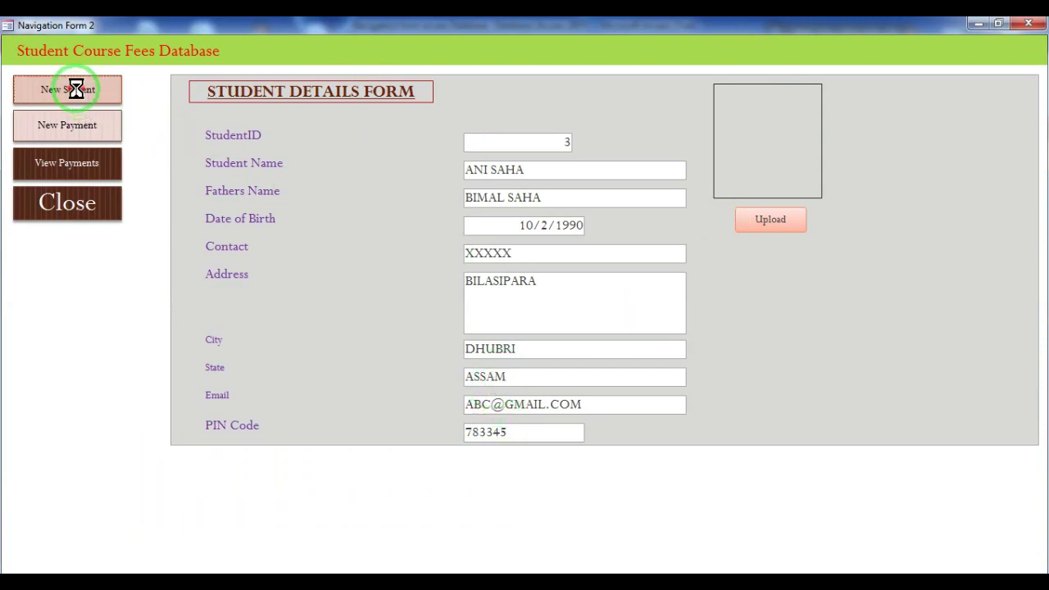
pyautogui.click(104, 135)
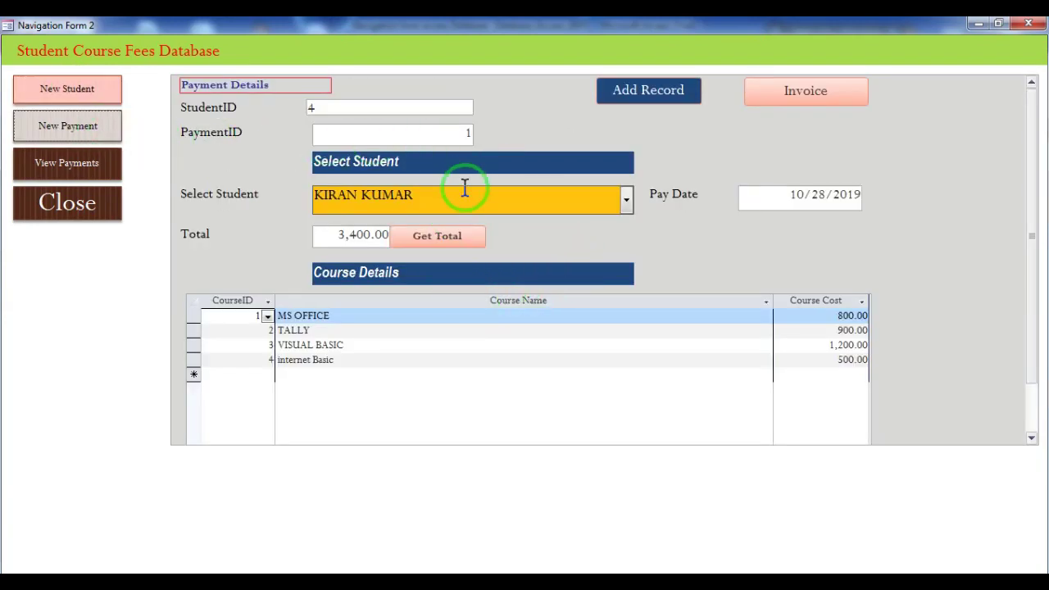
pyautogui.click(65, 171)
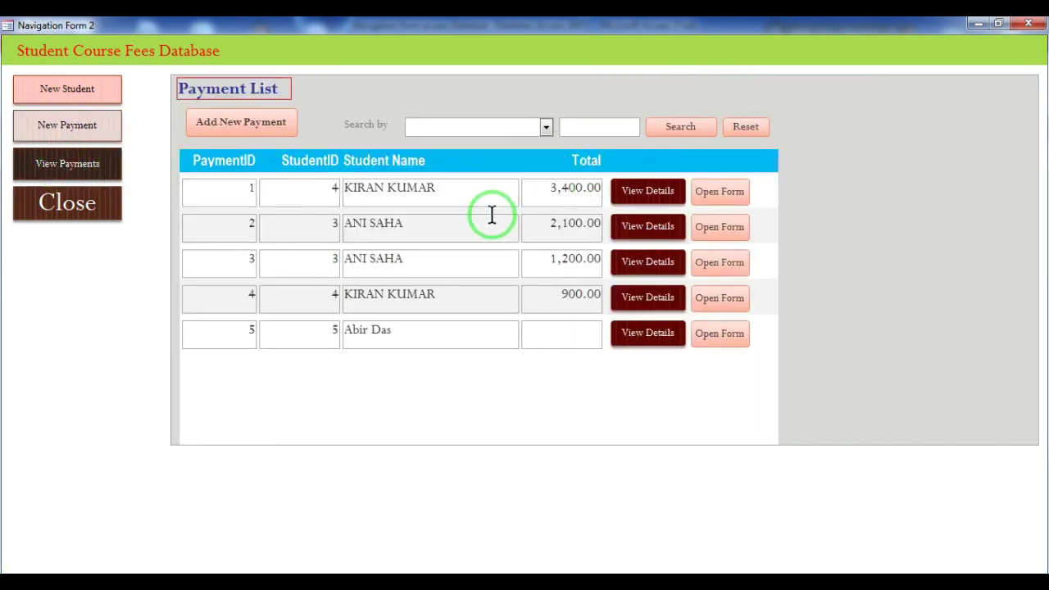
# Show the first payment's record with View Details and with Open Form, closing the details window each time
pyautogui.click(651, 193)
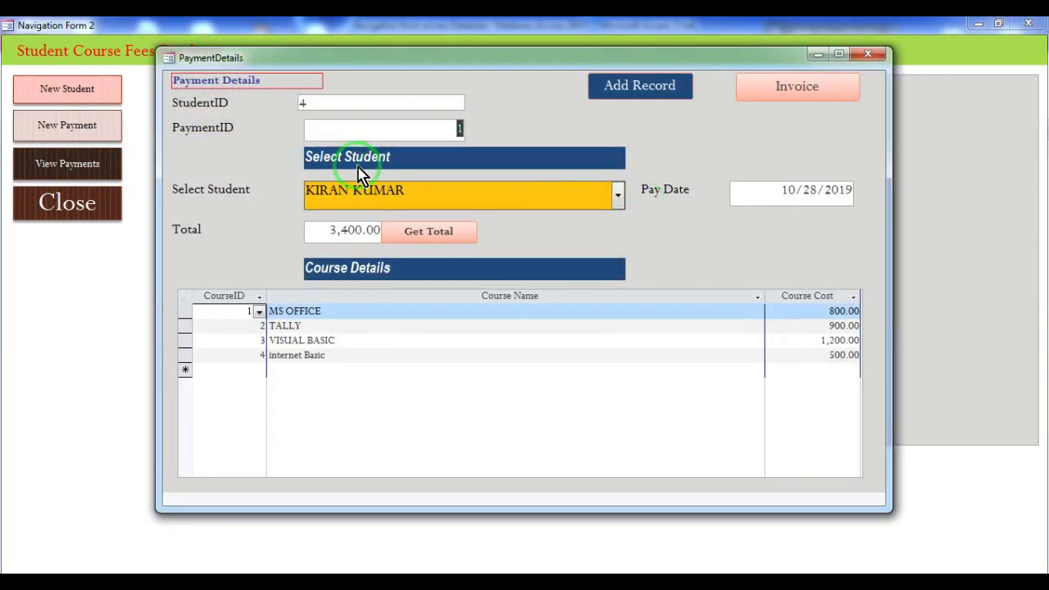
pyautogui.click(868, 54)
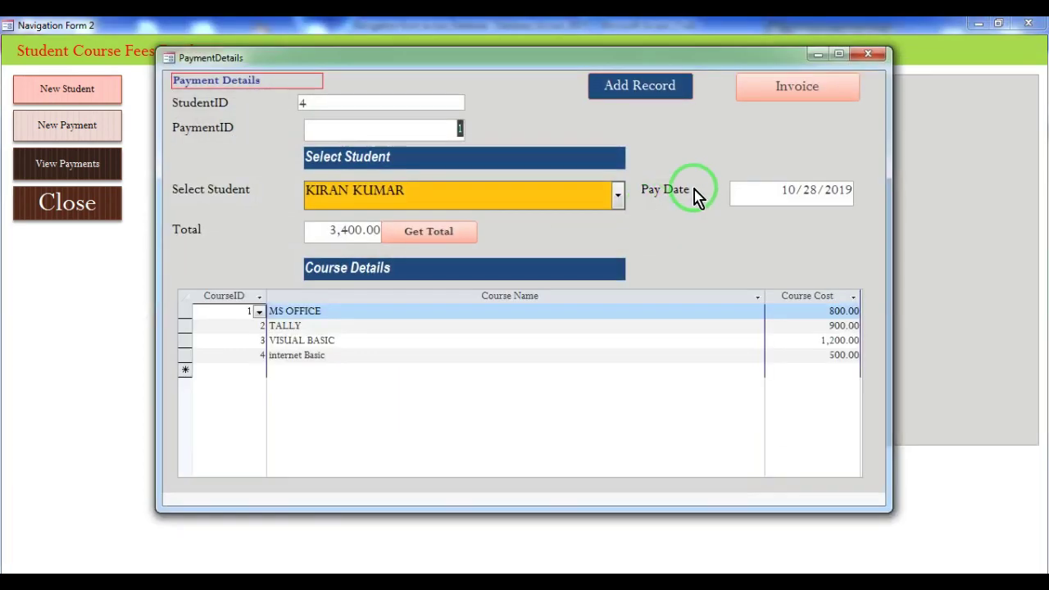
pyautogui.click(866, 51)
pyautogui.click(49, 177)
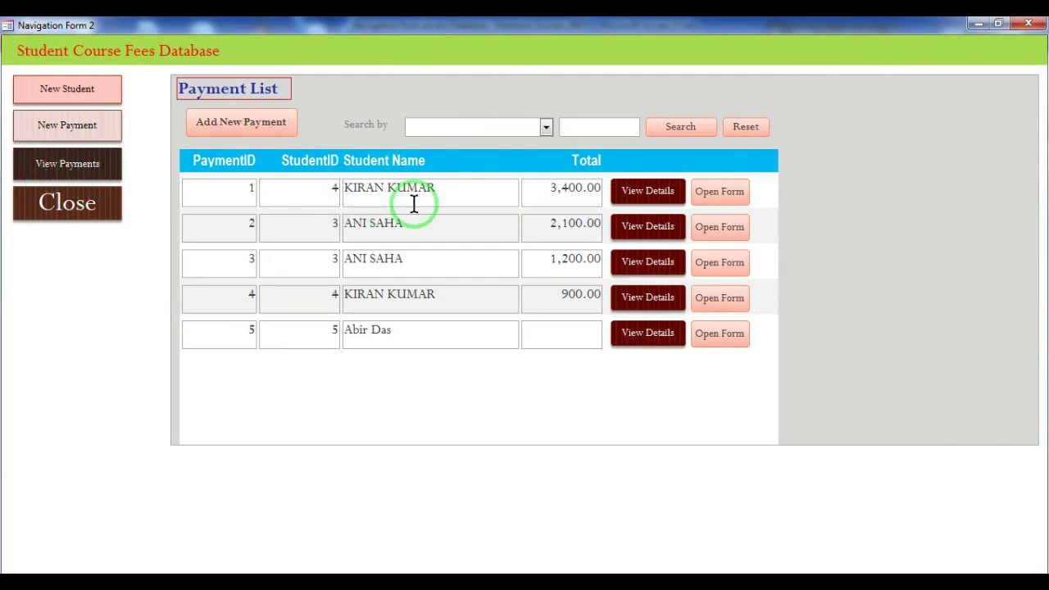
pyautogui.click(720, 201)
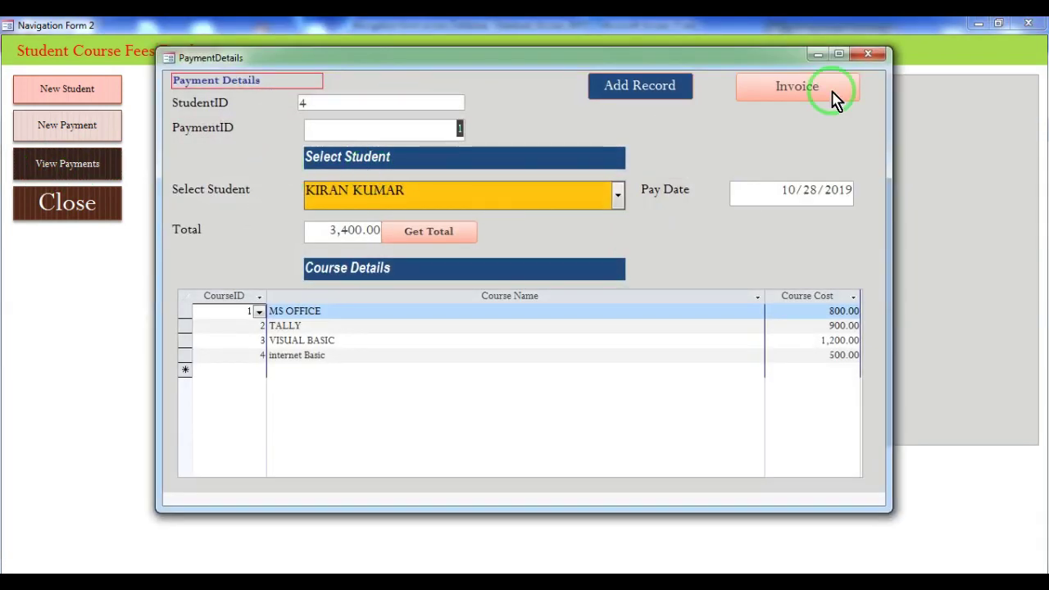
pyautogui.click(873, 53)
# Test the navigation form's Close button and switch the form to Design View
pyautogui.click(51, 203)
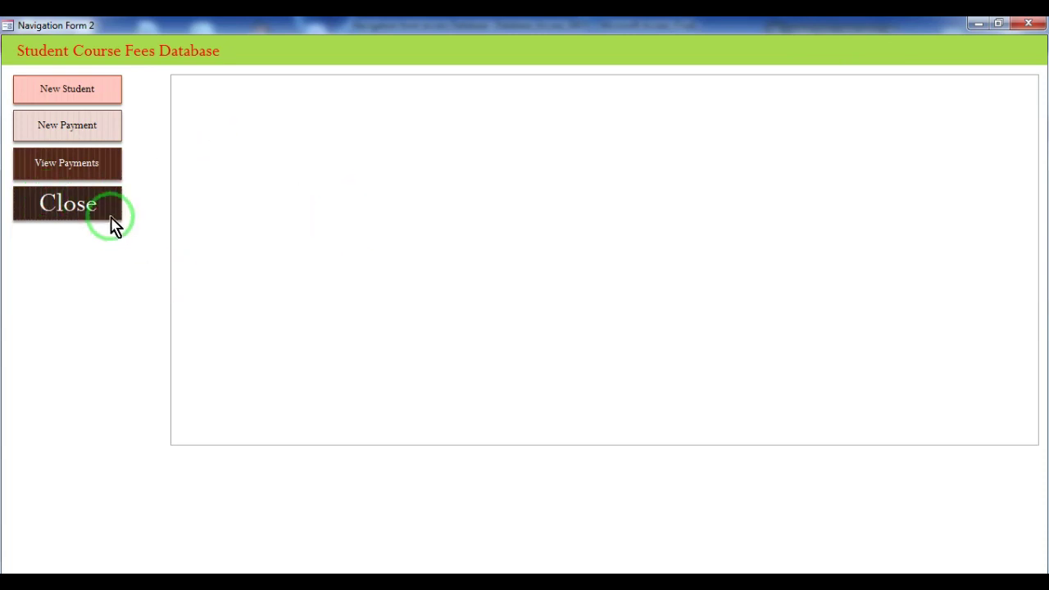
pyautogui.rightClick(145, 124)
pyautogui.rightClick(122, 81)
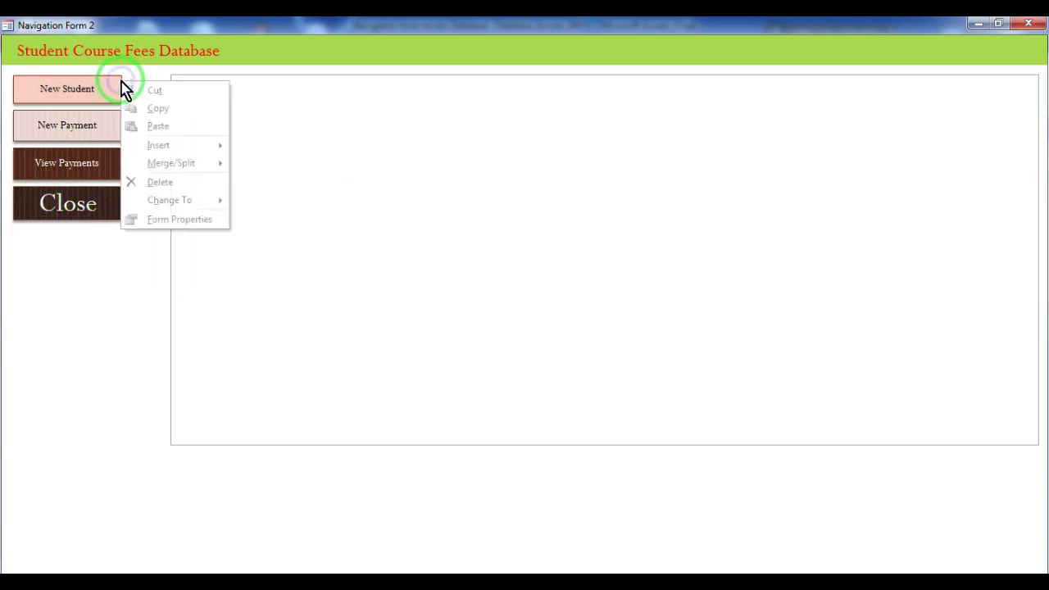
pyautogui.rightClick(133, 51)
pyautogui.click(158, 95)
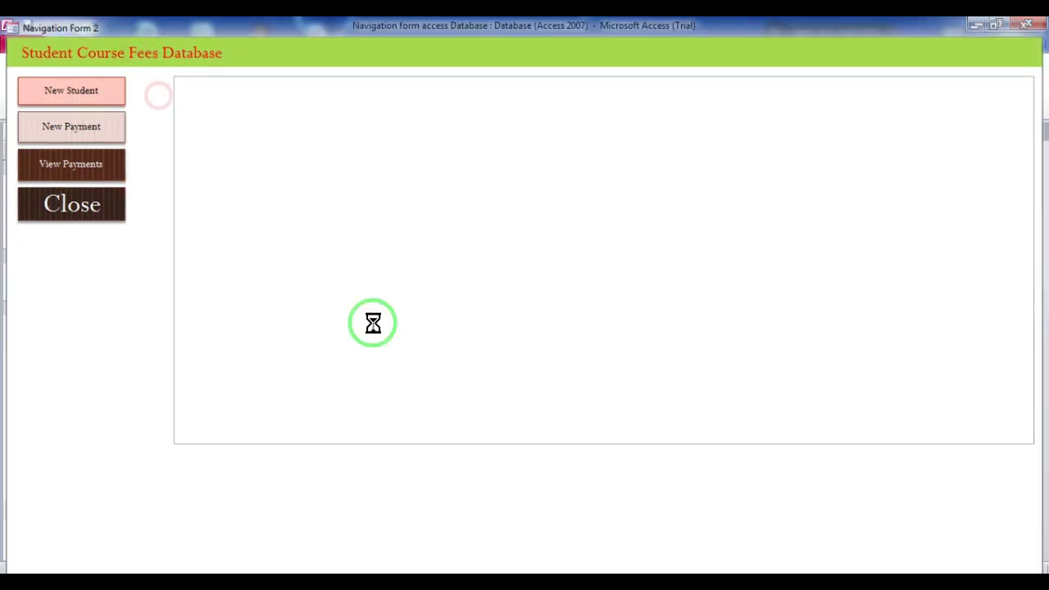
# Create a macro with a CloseWindow action for the Close button's On Click event using the Macro Builder
pyautogui.doubleClick(245, 345)
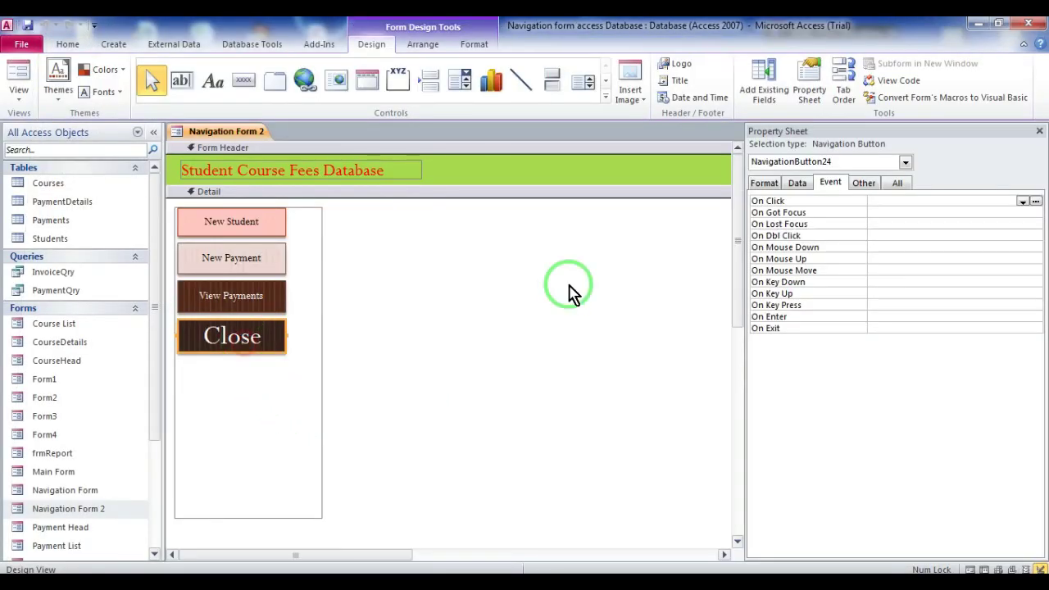
pyautogui.click(1035, 202)
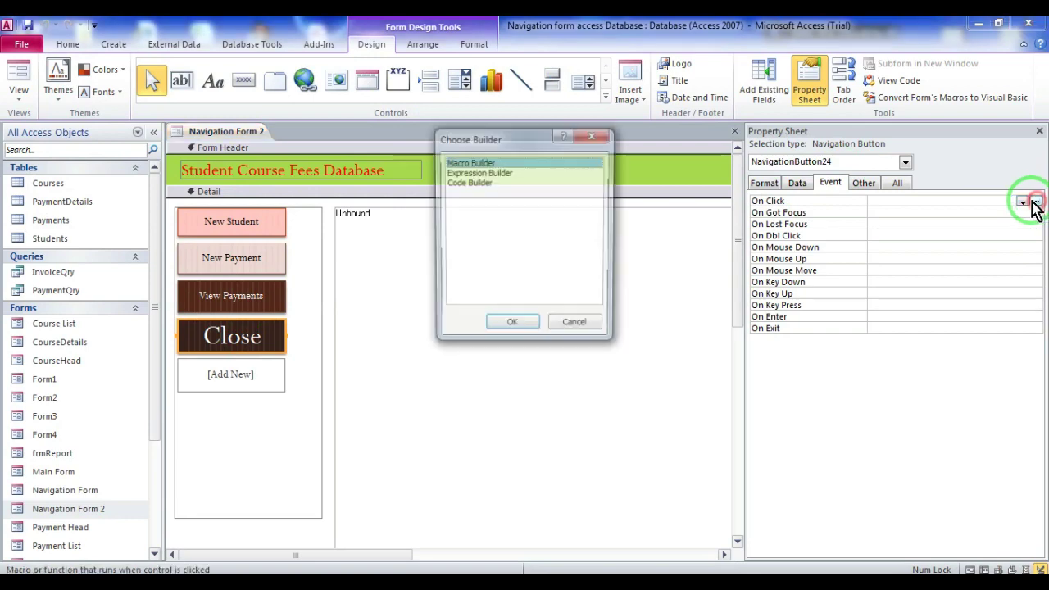
pyautogui.click(526, 324)
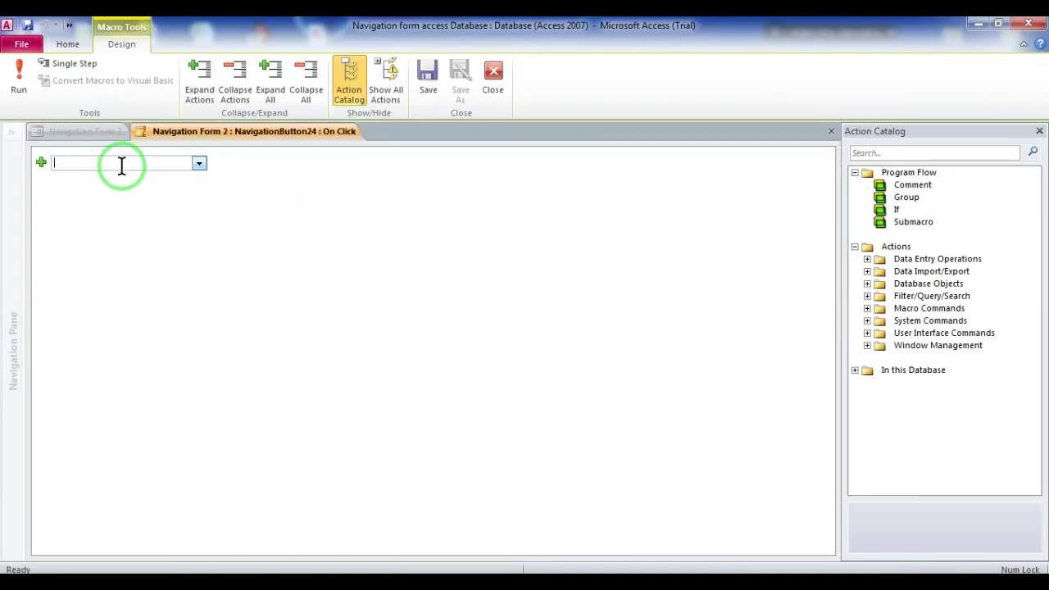
pyautogui.click(121, 166)
pyautogui.write('c')
pyautogui.press('Return')
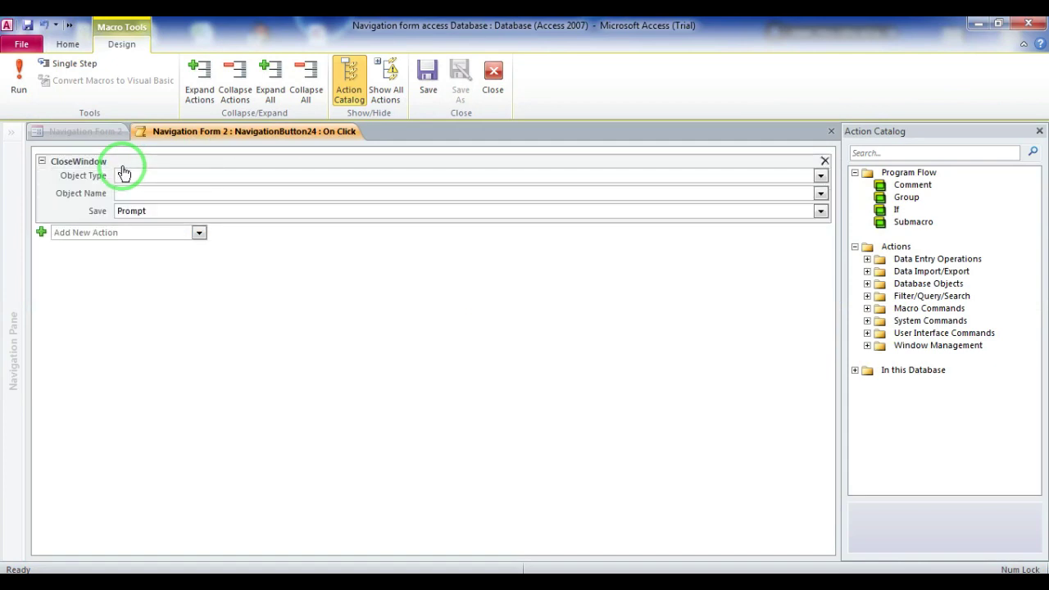
# Set the CloseWindow action's Object Type to Form and its Object Name to Navigation Form 2
pyautogui.click(182, 176)
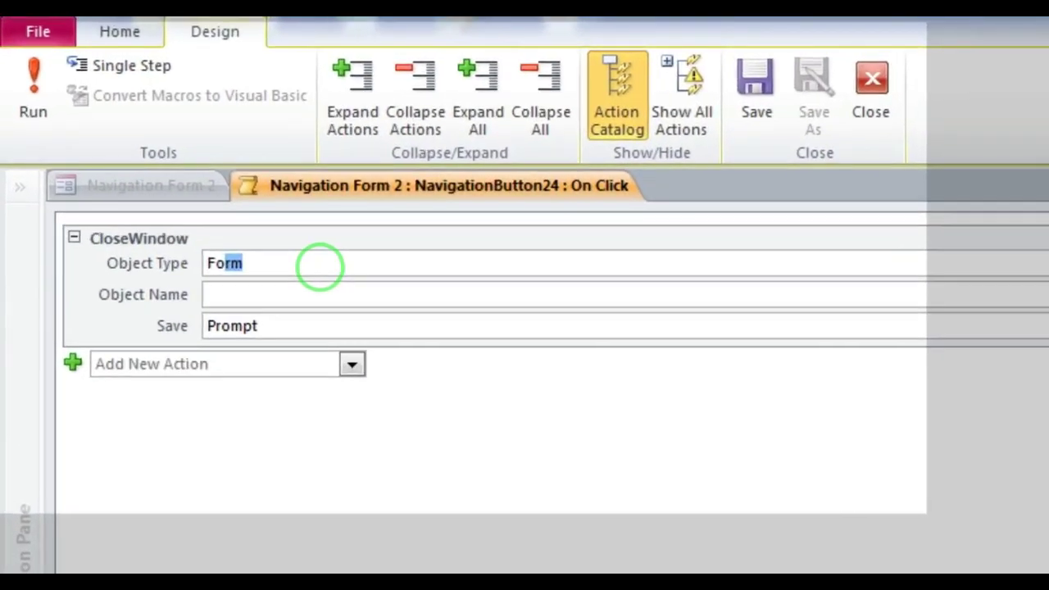
pyautogui.press('Tab')
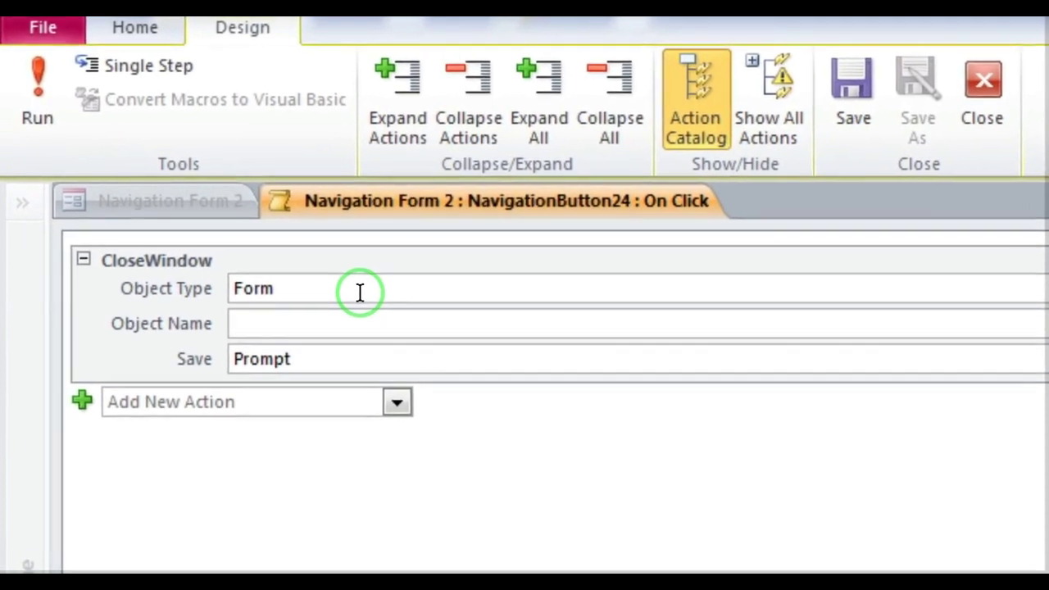
pyautogui.write('Navigation Form')
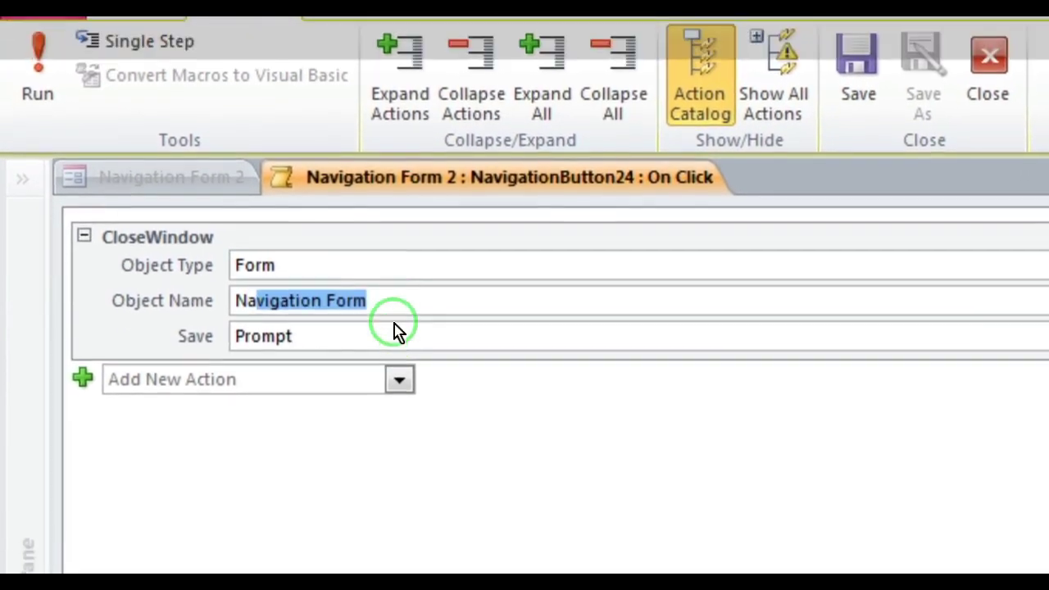
pyautogui.click(392, 324)
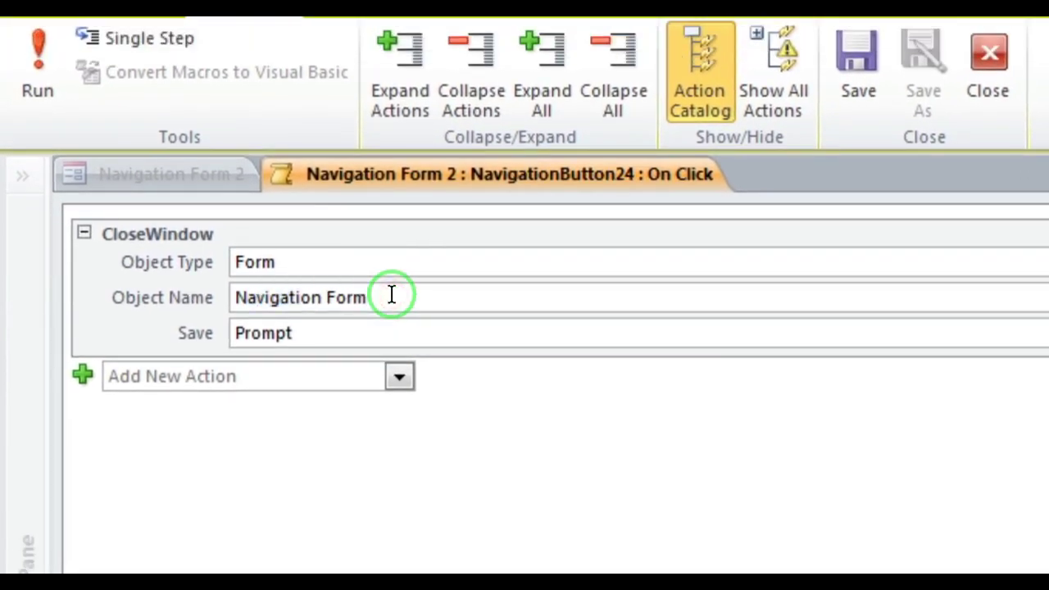
pyautogui.tripleClick(391, 295)
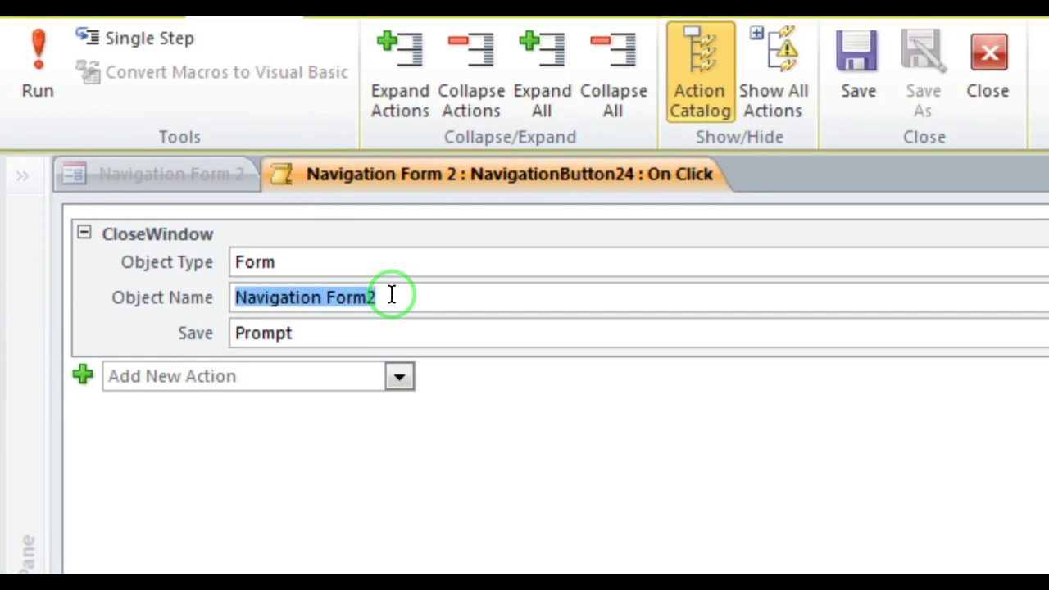
pyautogui.click(391, 295)
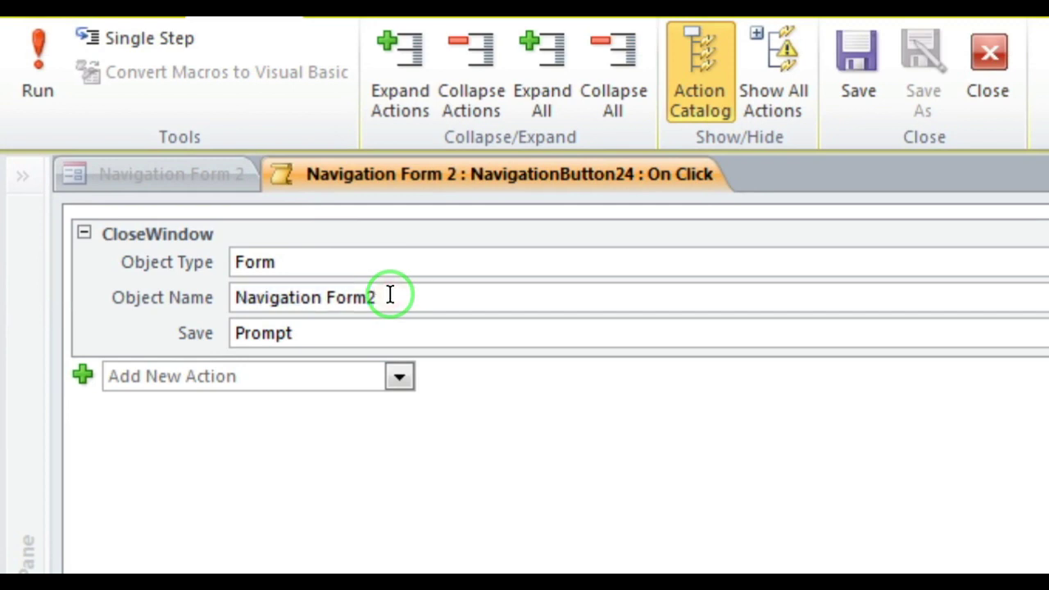
pyautogui.tripleClick(391, 295)
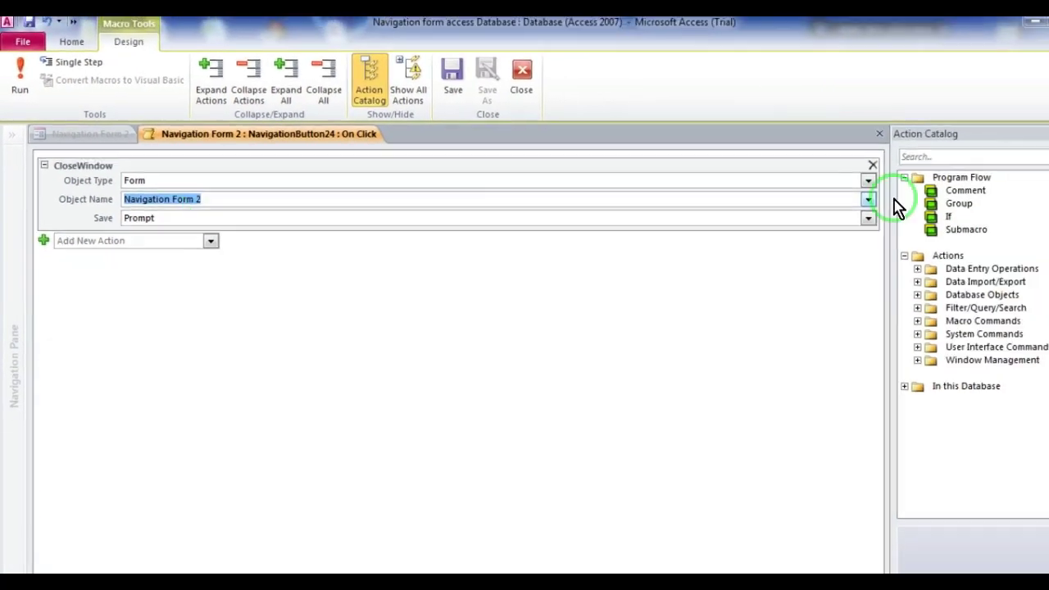
# Close the macro with its changes saved, and close the property sheet and save and close the form
pyautogui.click(1039, 132)
pyautogui.click(1038, 132)
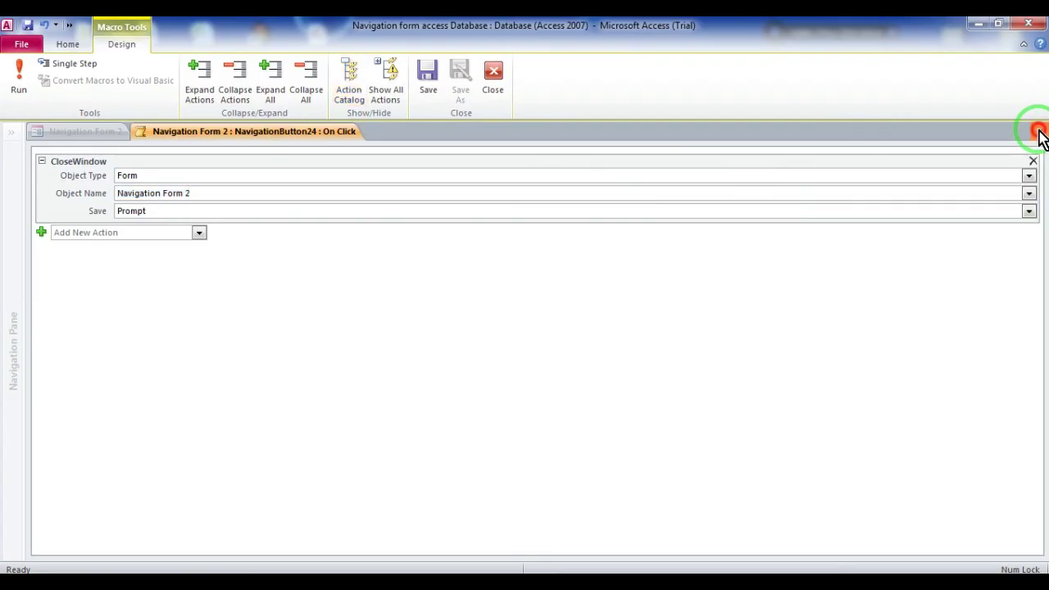
pyautogui.click(465, 343)
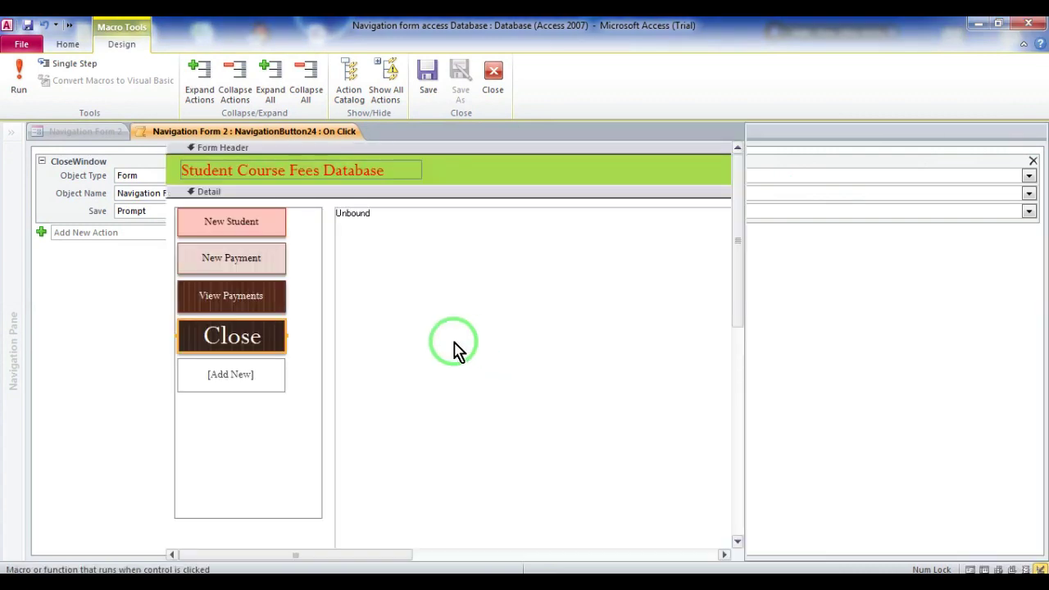
pyautogui.click(1038, 131)
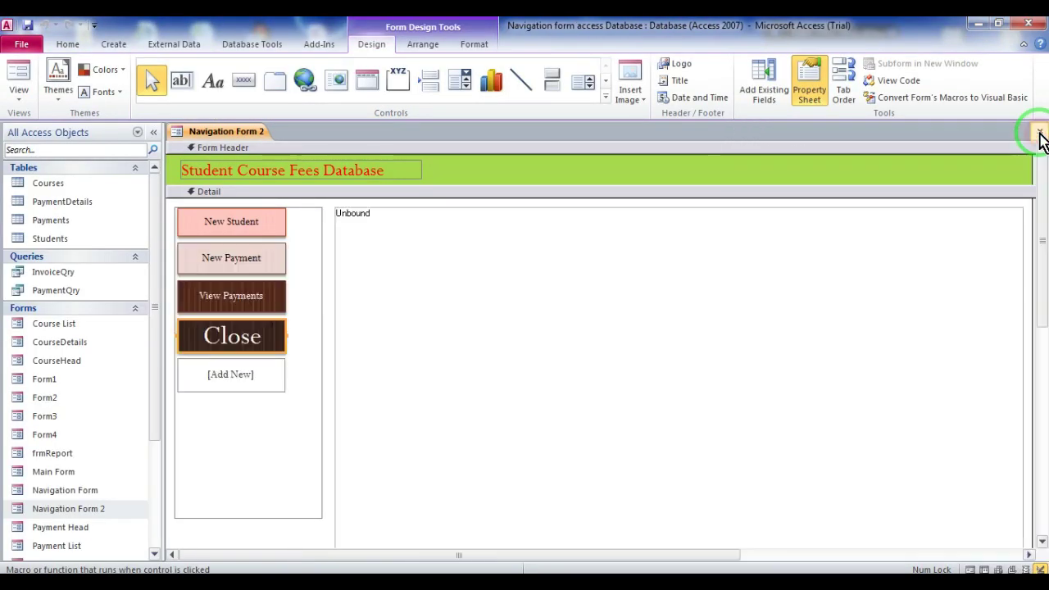
pyautogui.click(1039, 131)
pyautogui.click(459, 342)
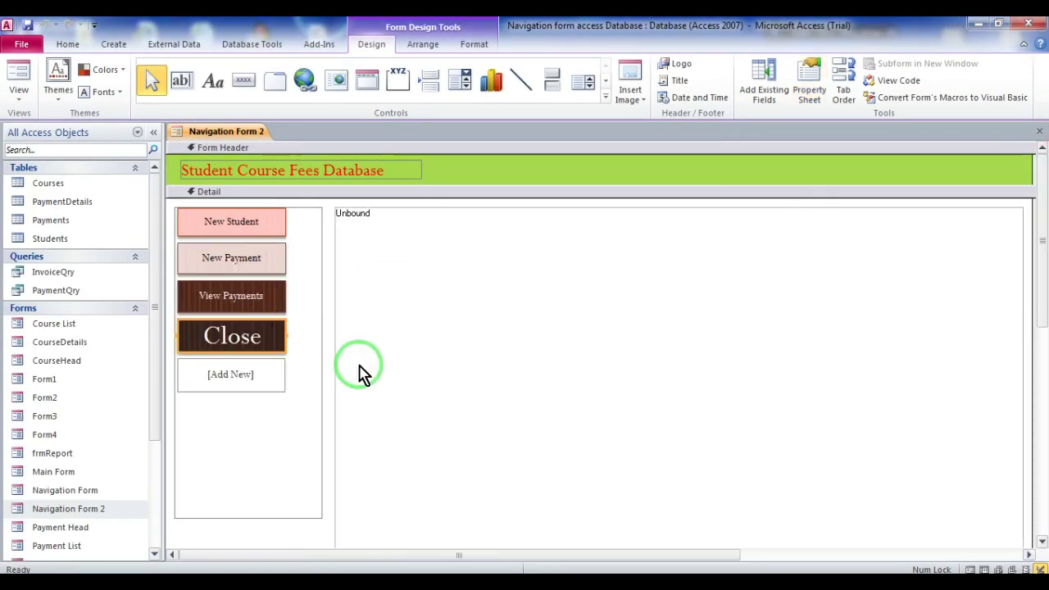
# Open Navigation Form 2 and test closing it with its Close button
pyautogui.click(91, 511)
pyautogui.doubleClick(92, 511)
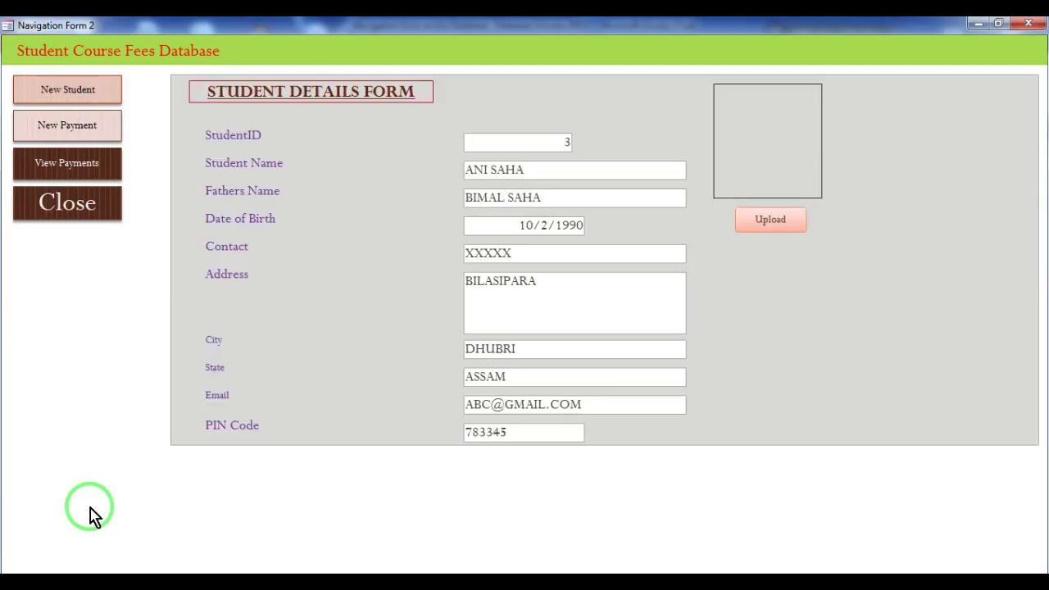
pyautogui.click(85, 211)
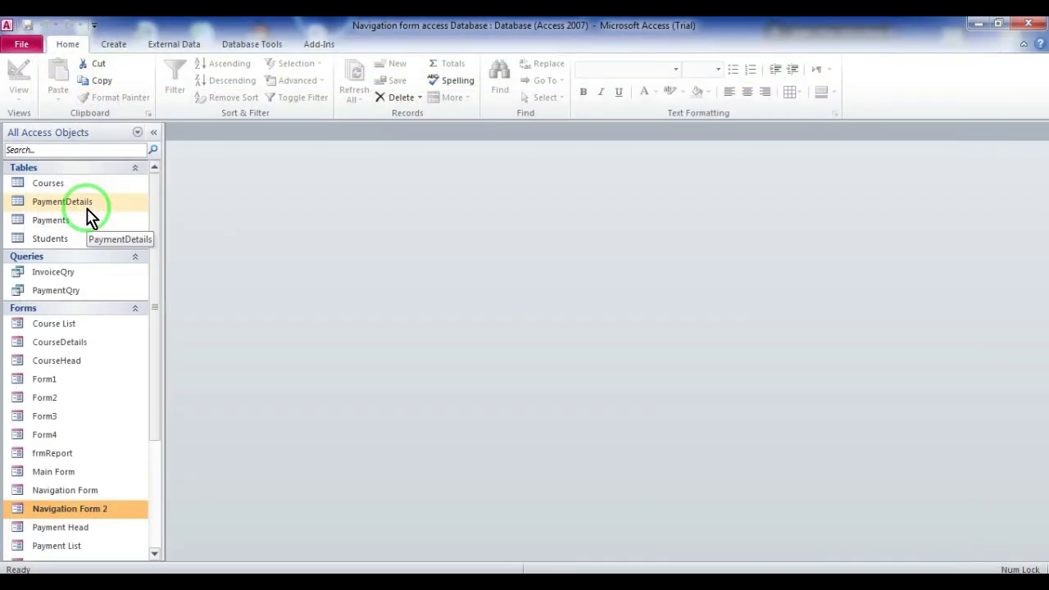
# Open the original Navigation Form to view its finished layout
pyautogui.click(95, 491)
pyautogui.doubleClick(95, 496)
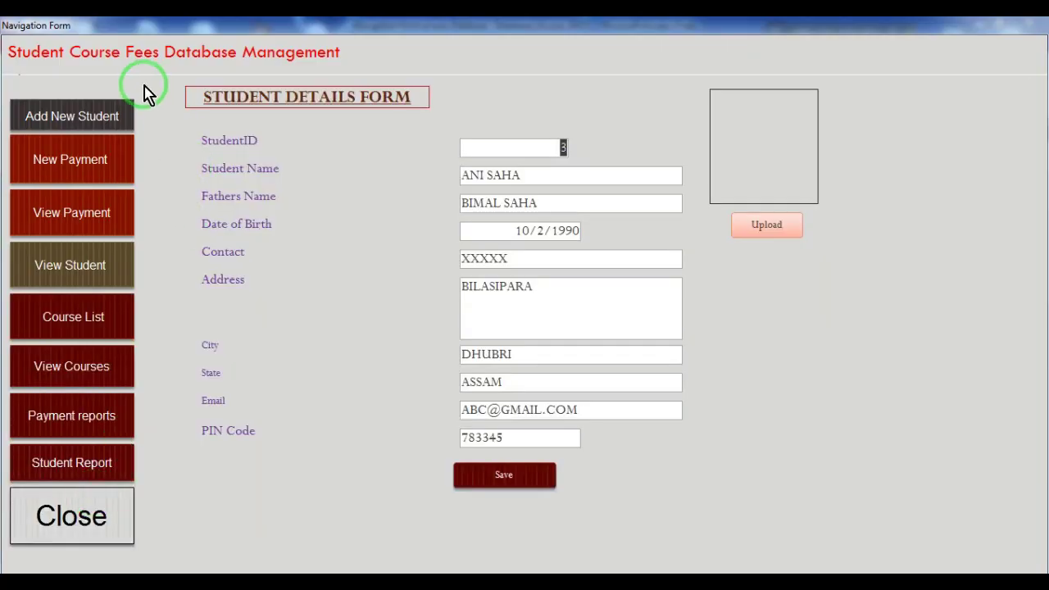